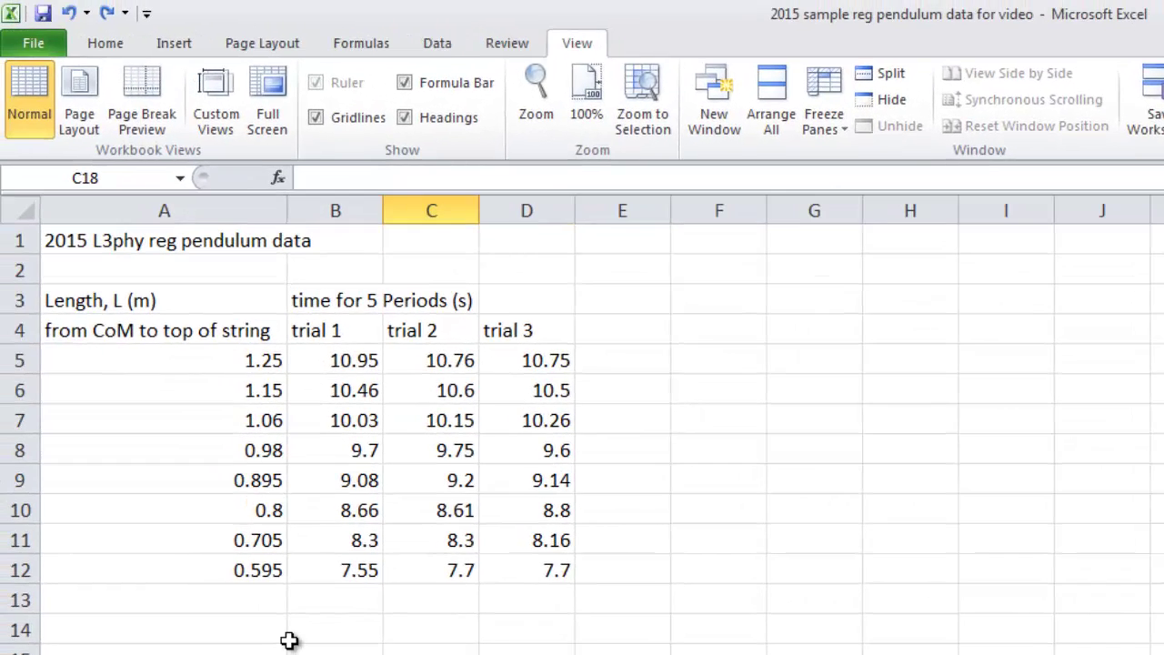
Insert a blank row above the row with the trial headings in the pendulum data table.
click(289, 640)
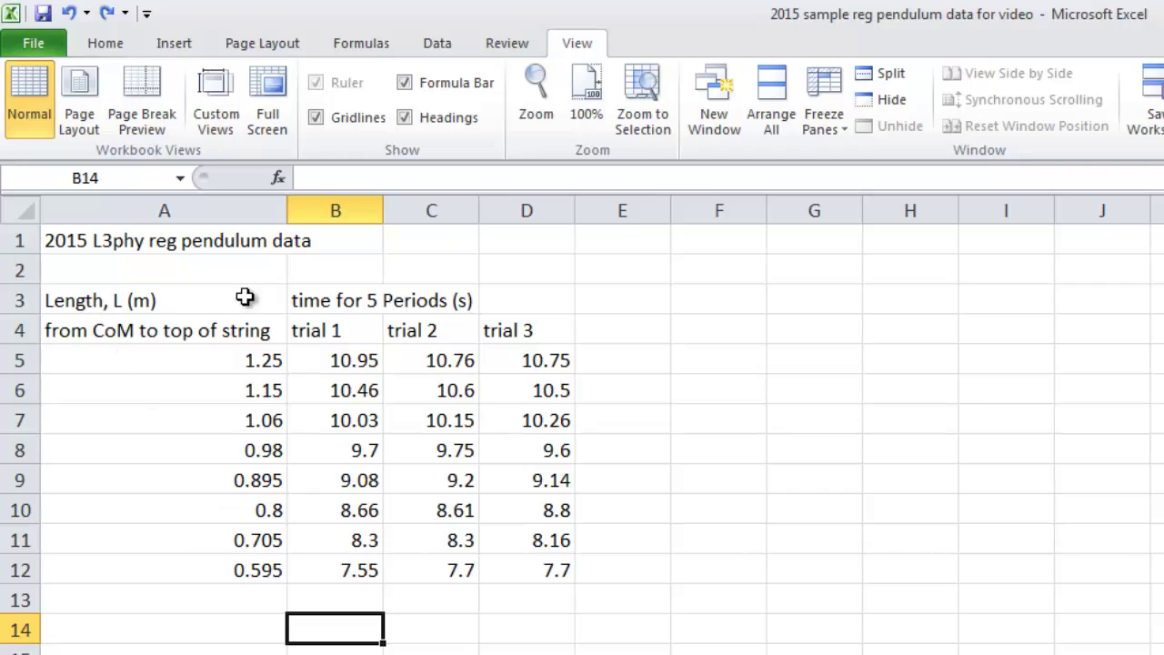
click(11, 329)
right_click(18, 329)
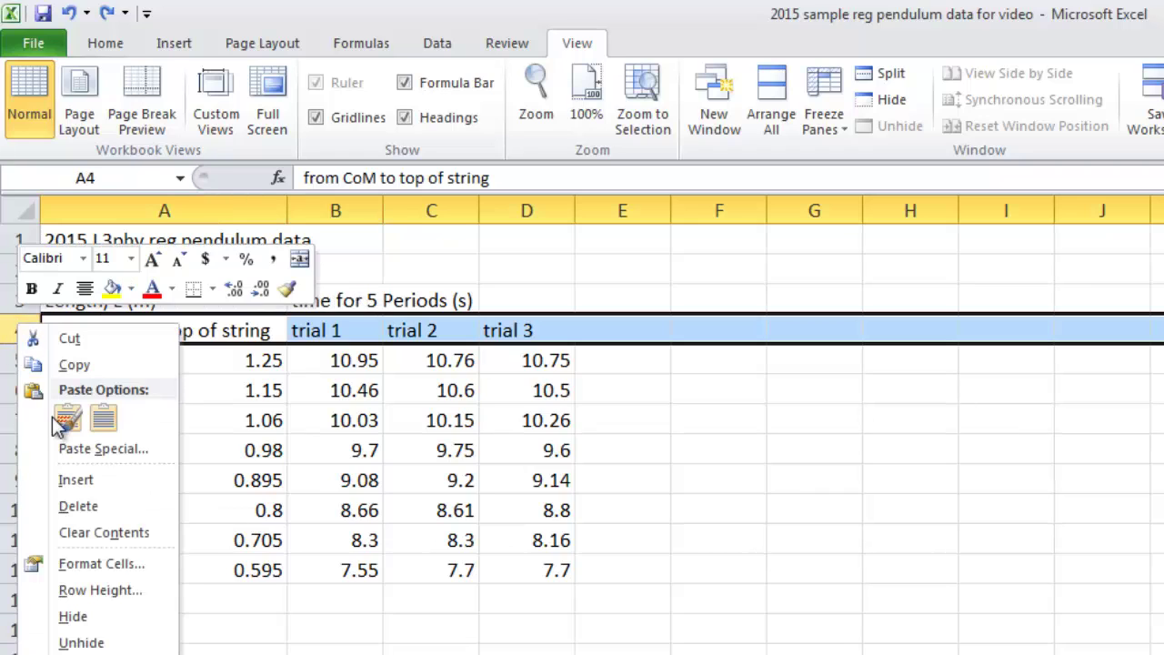
click(77, 481)
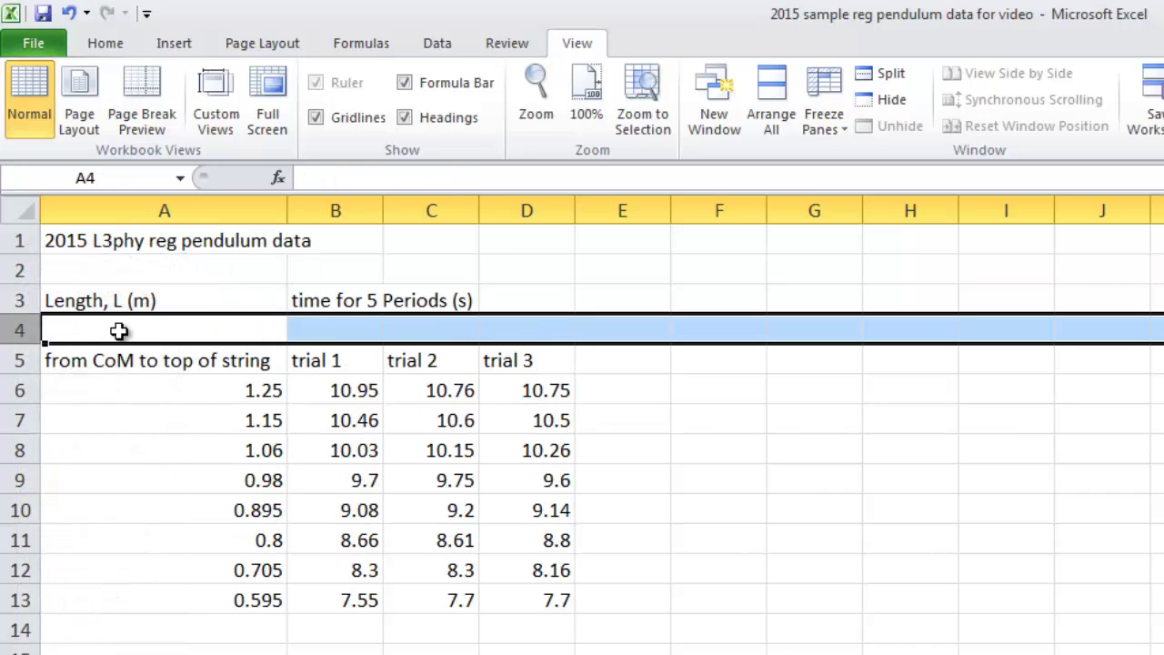
Enter the length uncertainty "unc = 5mm = 0.005m" in cell A4, under the Length heading.
click(119, 330)
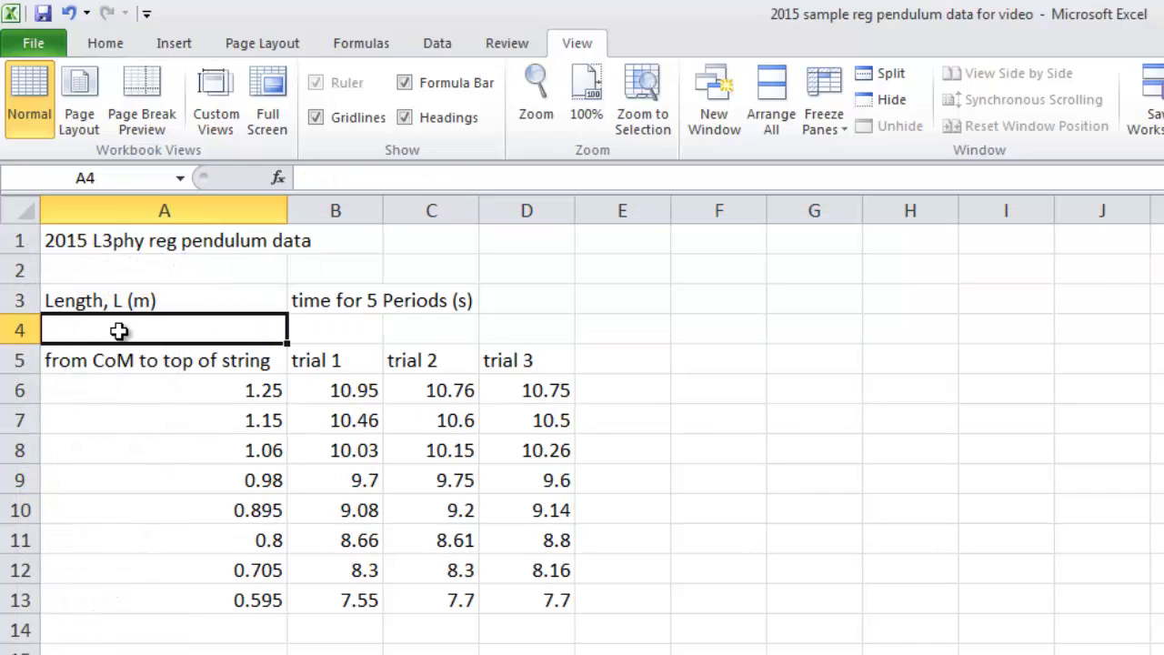
text(unc = 5)
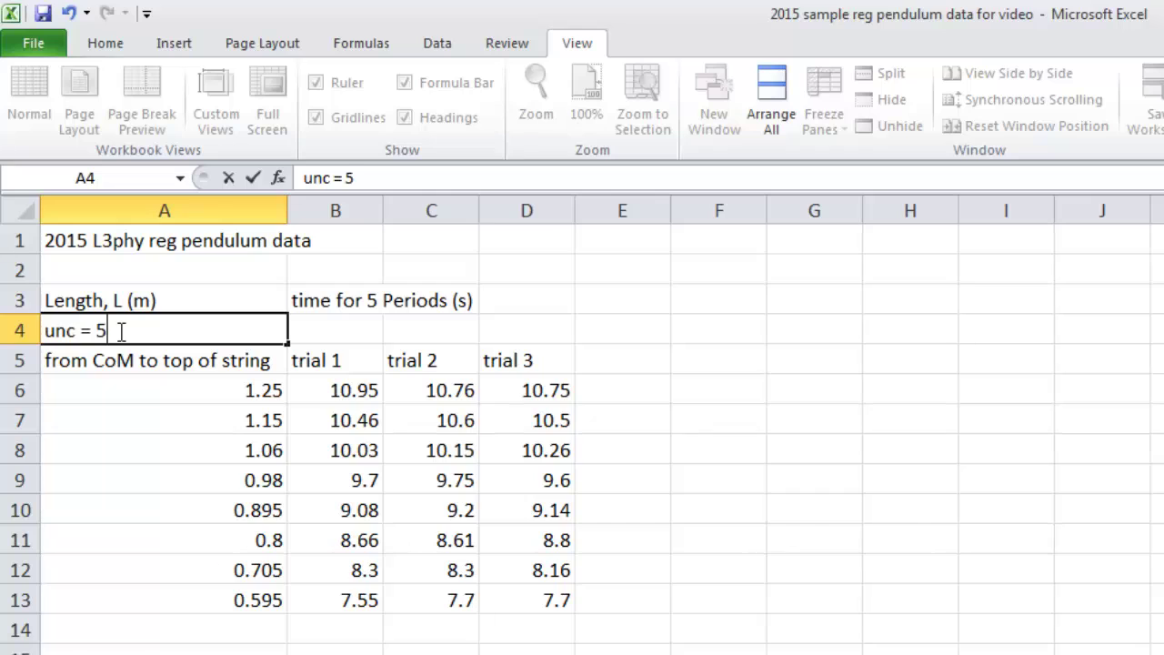
text(mm = 0)
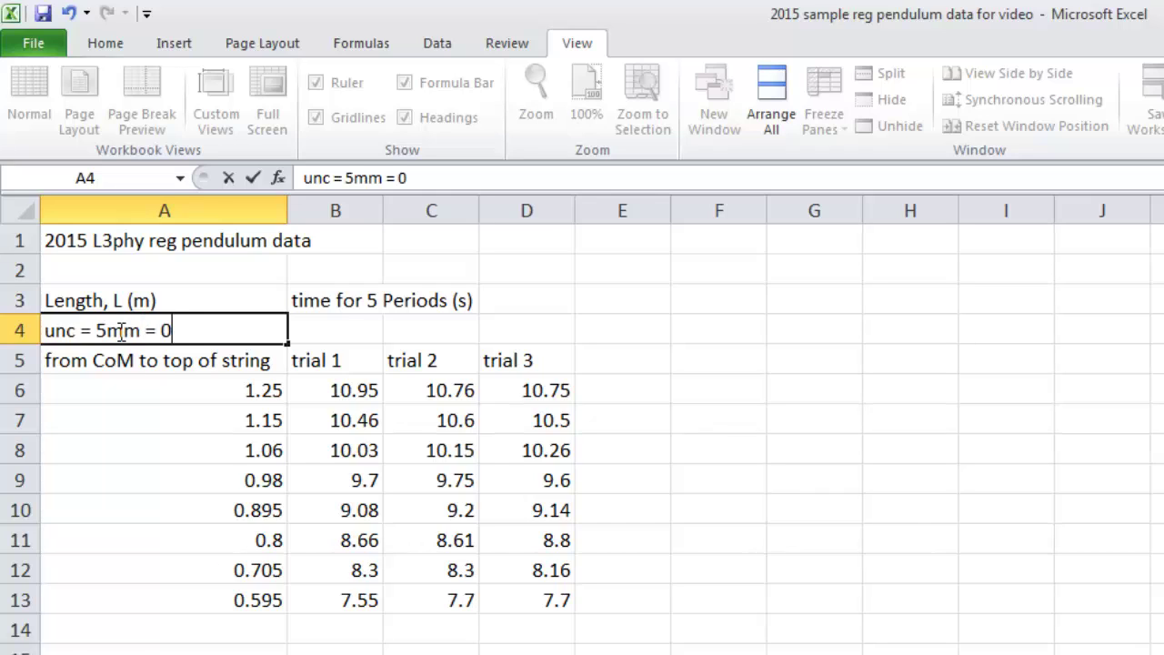
text(.005m)
key(Tab)
Enter the timing uncertainty "unc = 0.2s" in cell B4, under the time for 5 Periods heading.
click(119, 330)
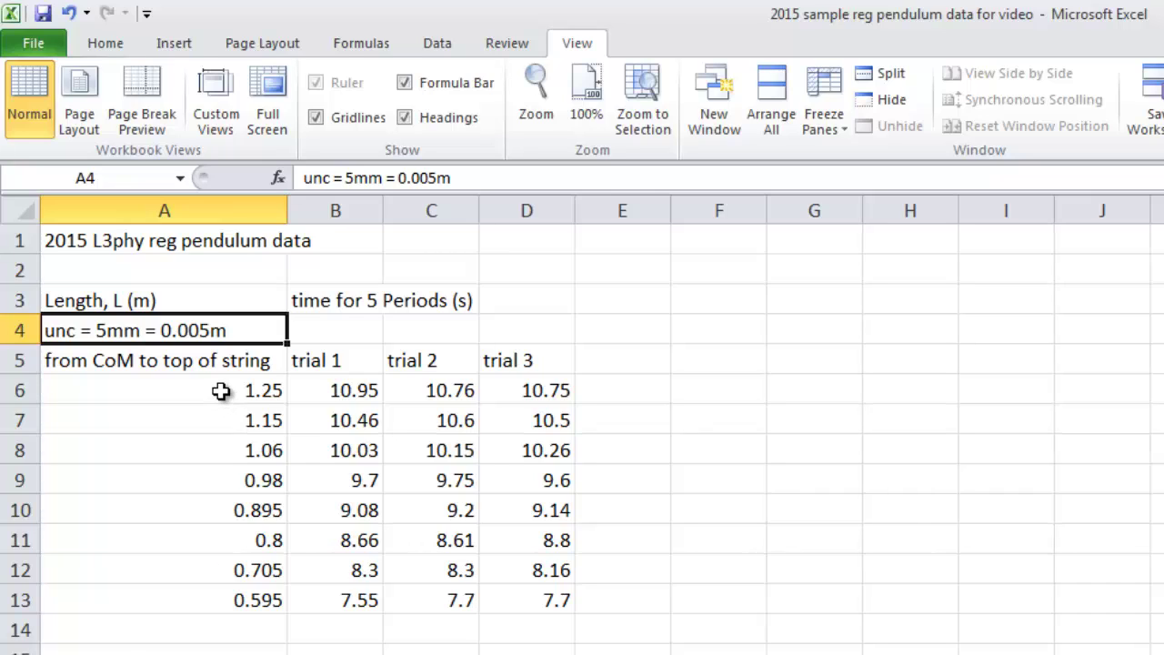
key(Right)
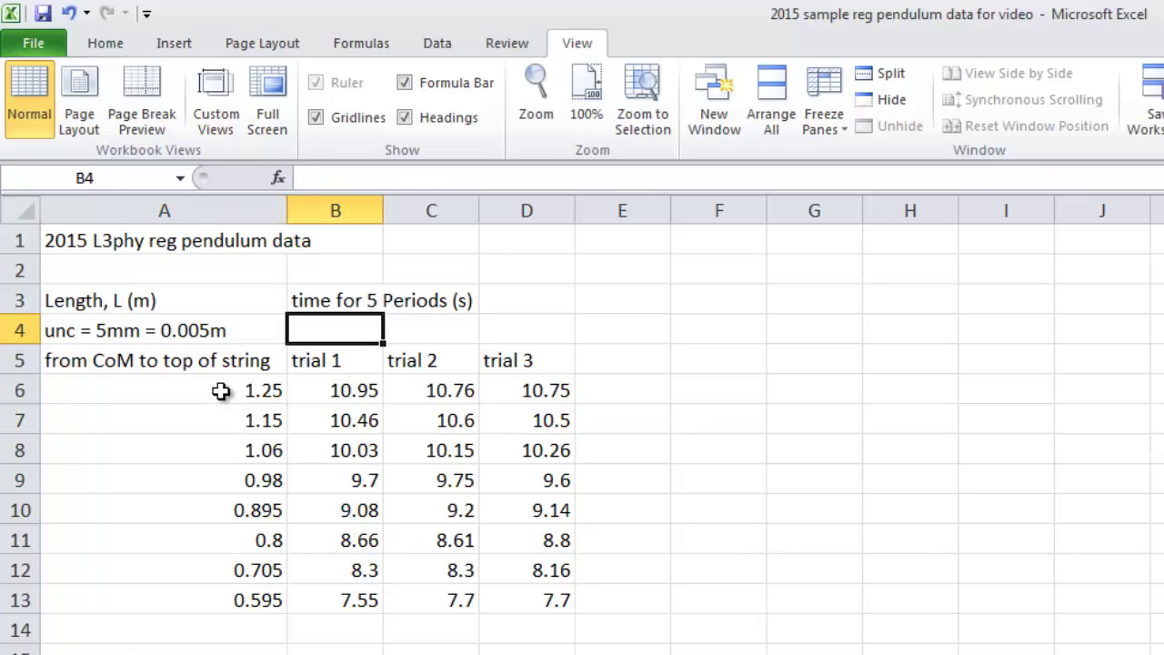
text(unc)
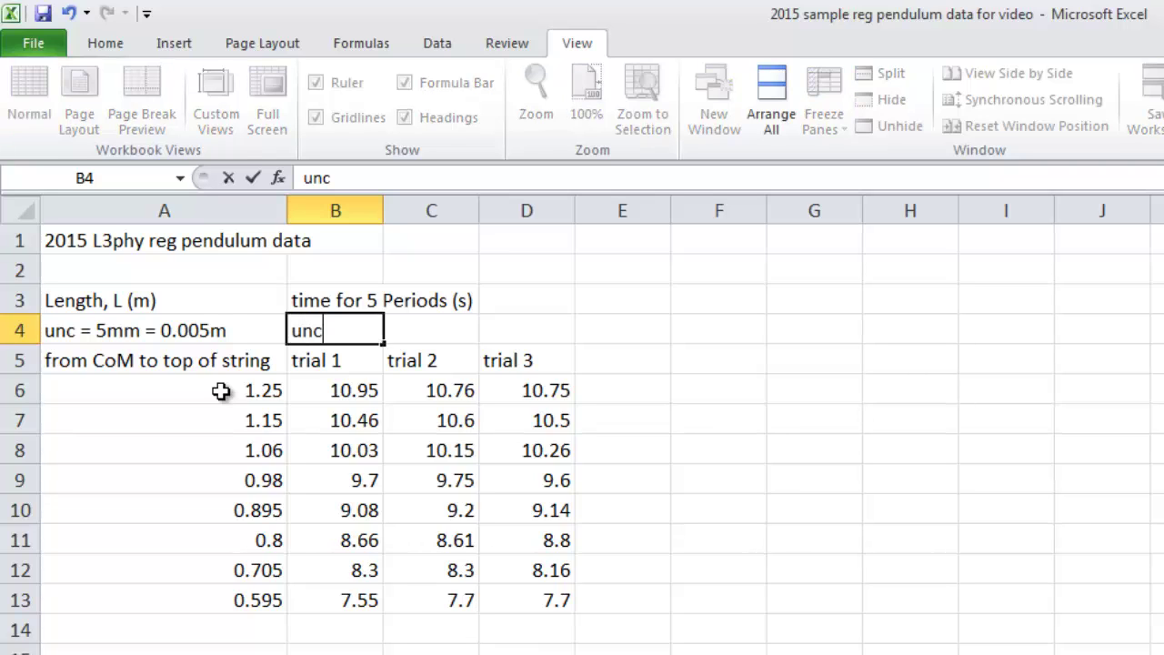
text( = 0.2s)
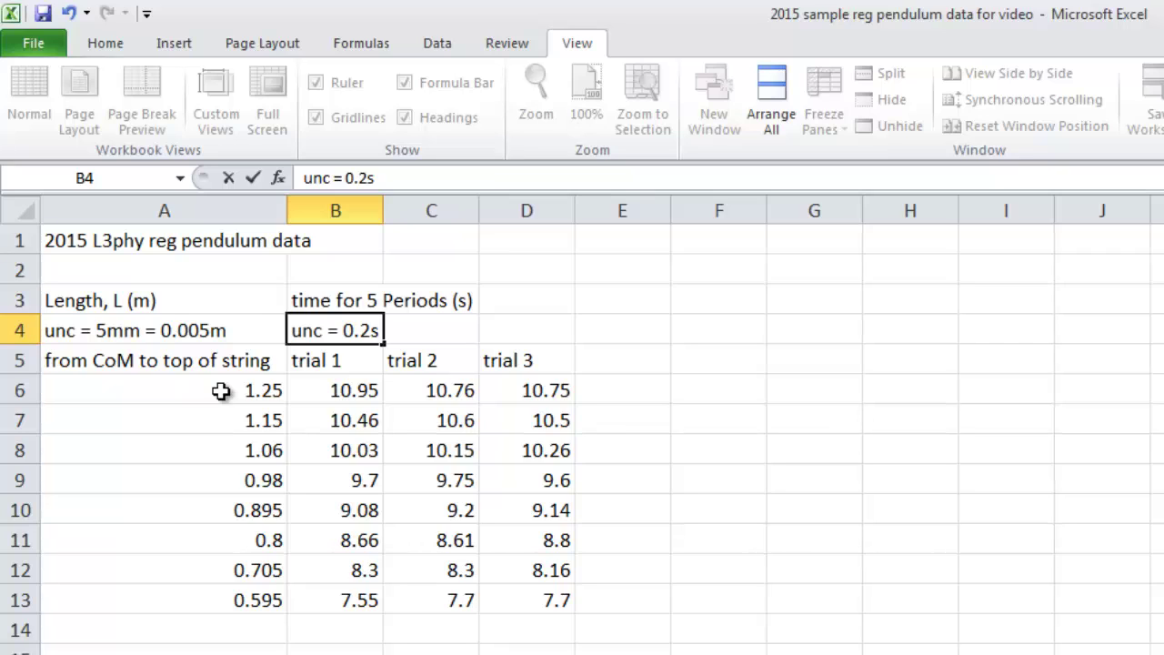
click(515, 327)
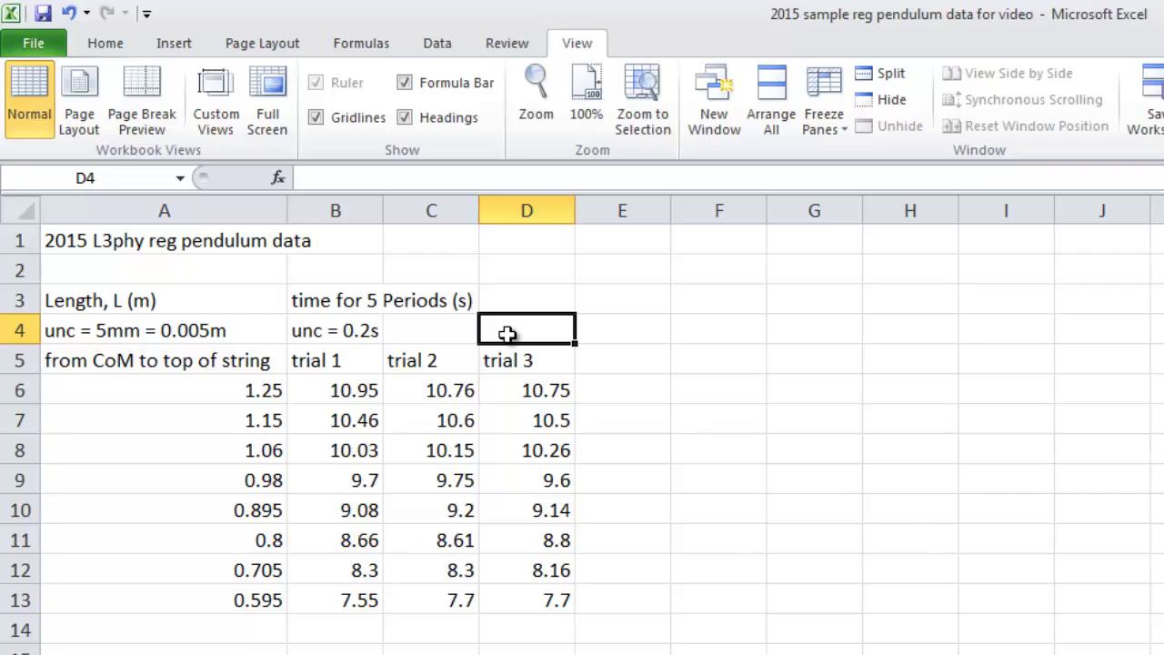
key(Left)
key(Left)
key(Left)
key(Right)
key(Right)
key(Right)
Add the column heading "Ave T (s)" in cell E3.
click(618, 300)
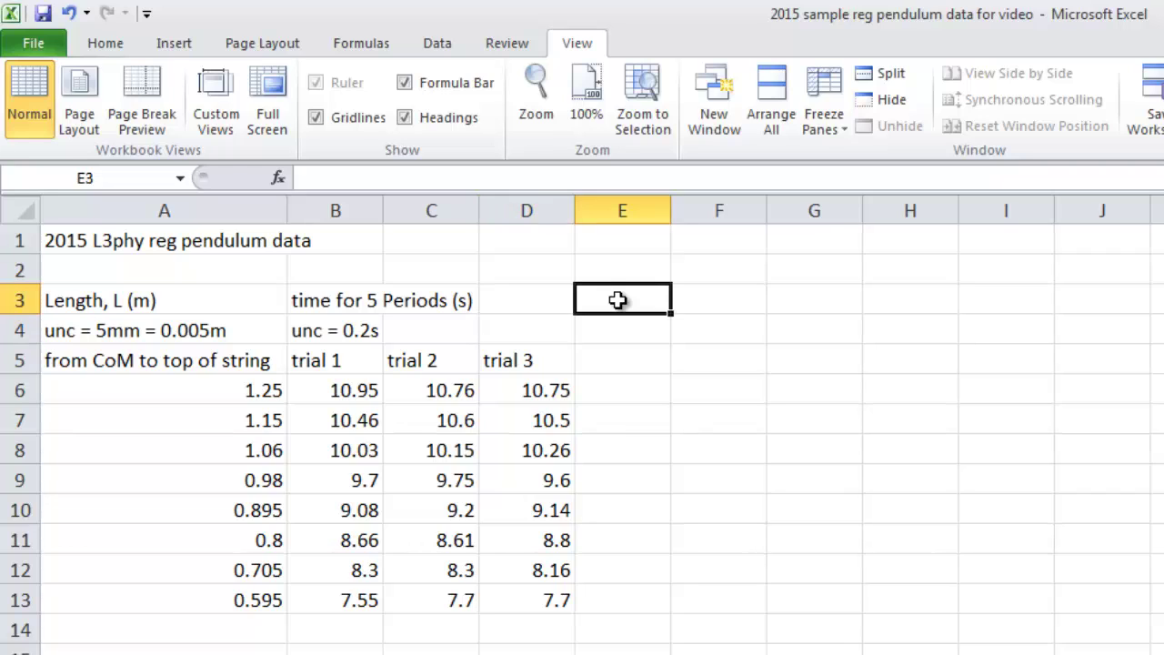
text(Ave T ()
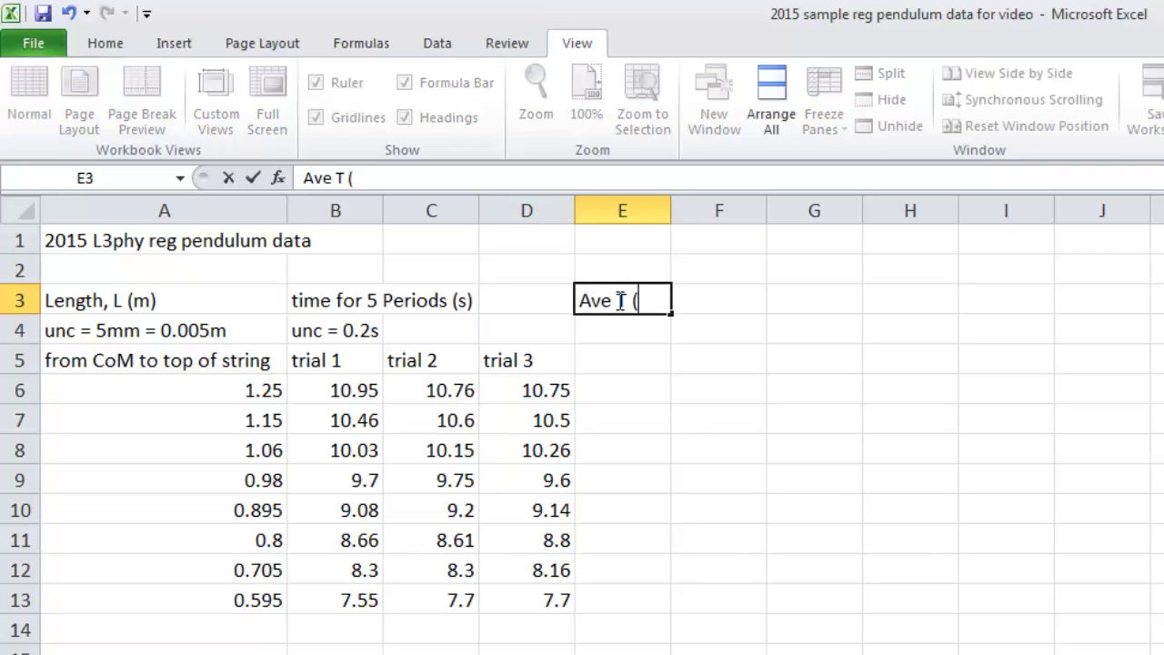
text(s))
key(Left)
key(Left)
key(Left)
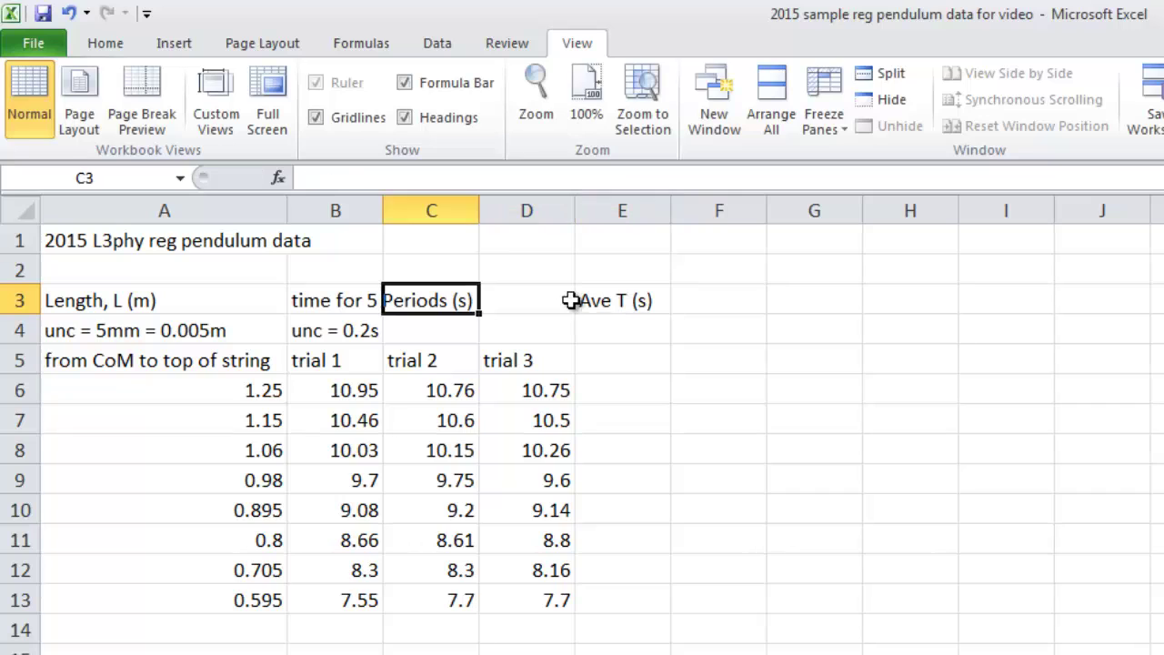
Calculate the average period for the first length in cell E6 with the formula =AVERAGE(B6:D6)/5.
key(Right)
key(Right)
key(Right)
key(Down)
key(Down)
key(Down)
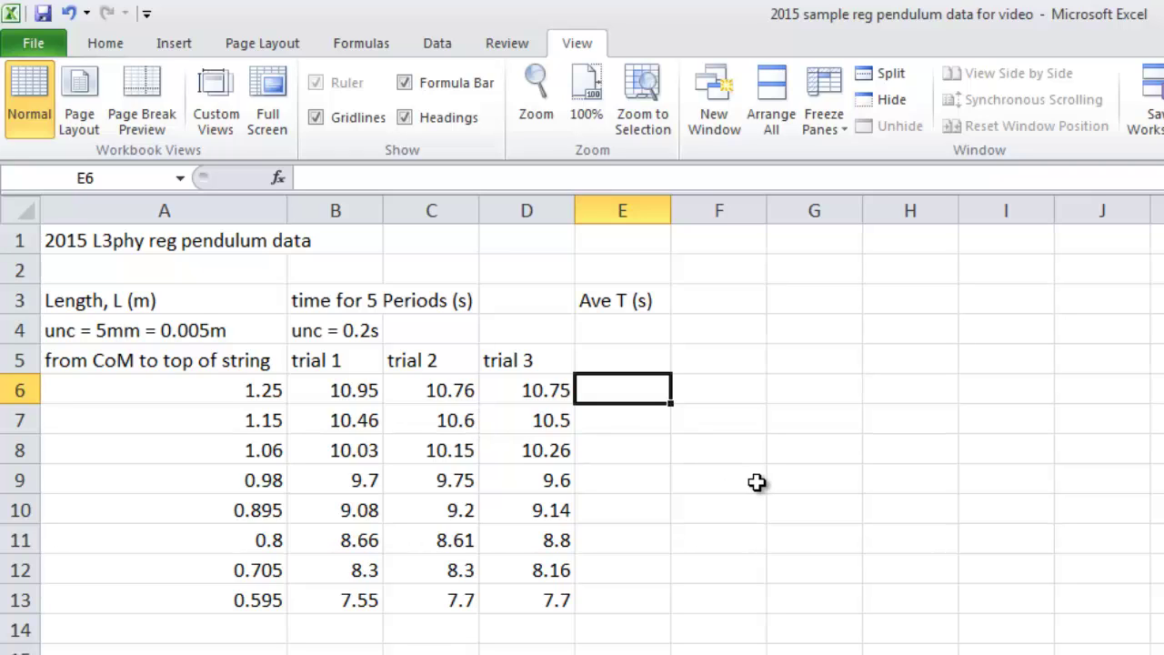
text(=)
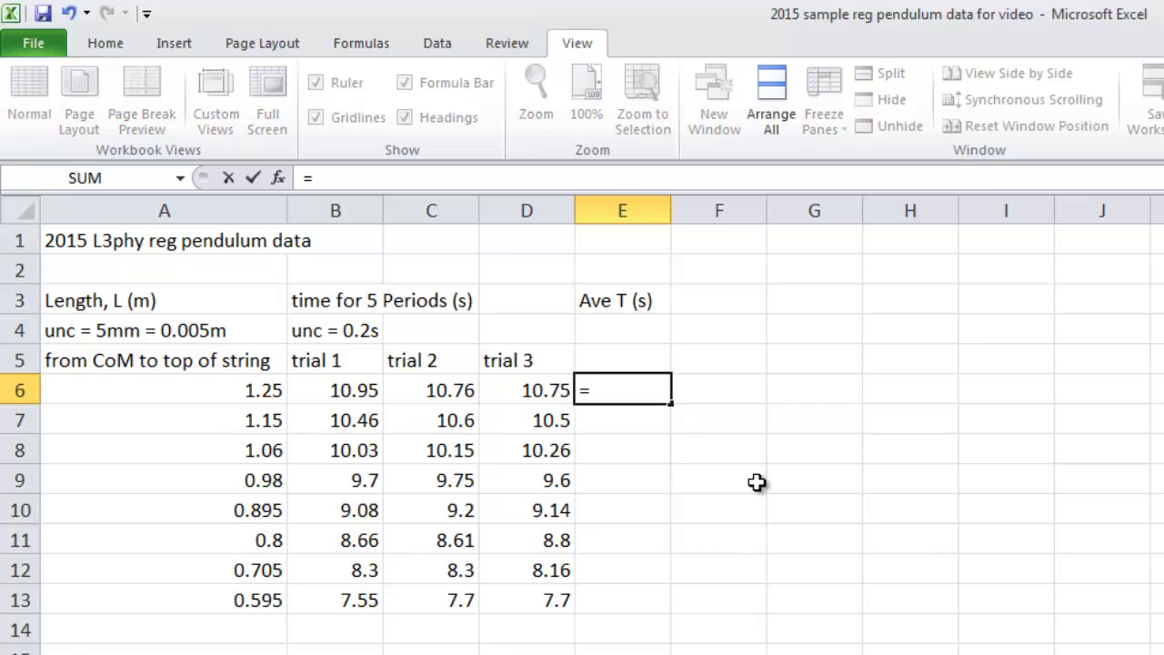
text(AVEAGE)
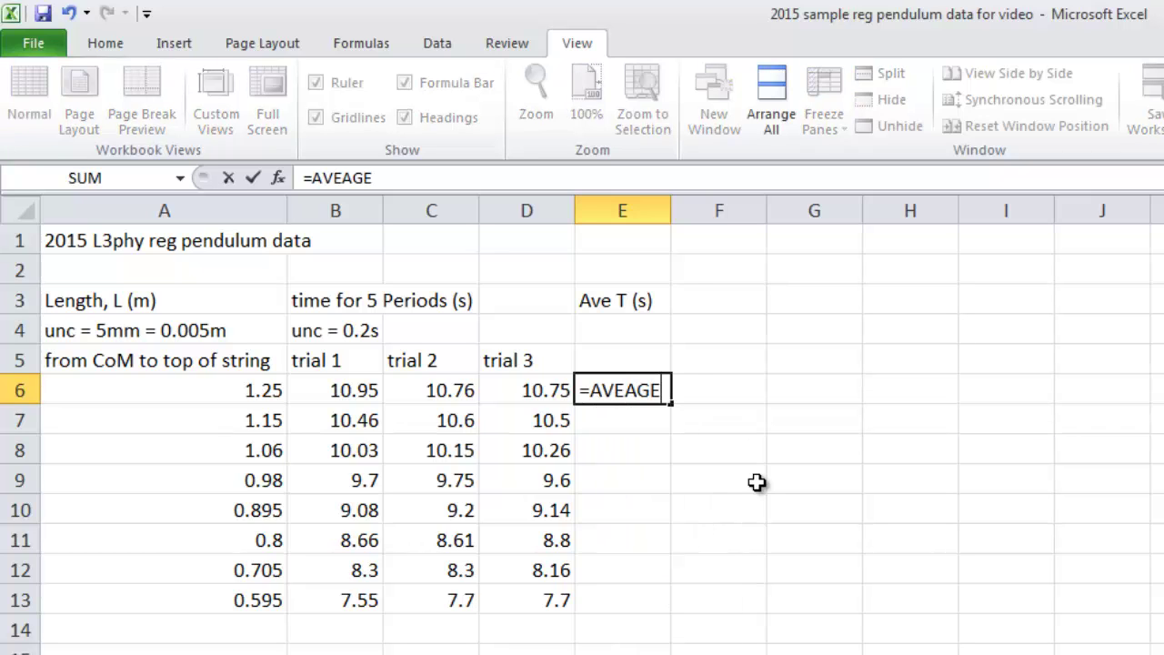
key(BackSpace)
key(BackSpace)
key(BackSpace)
text(RAGE()
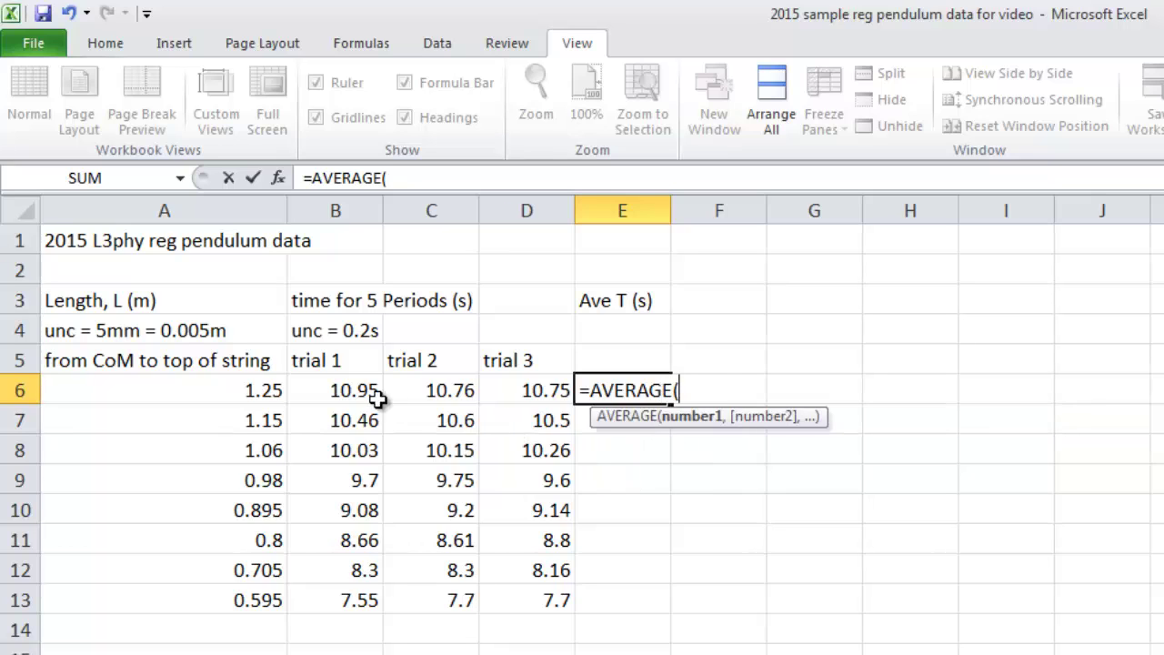
drag(350, 389, 518, 390)
text())
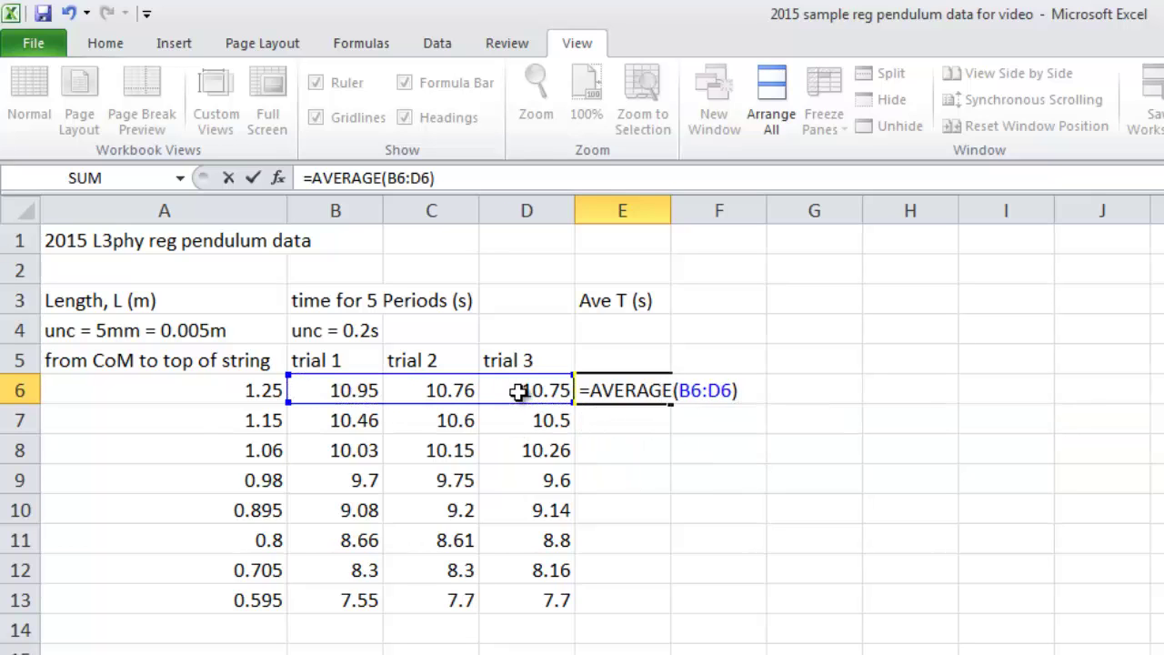
text(/5)
key(Return)
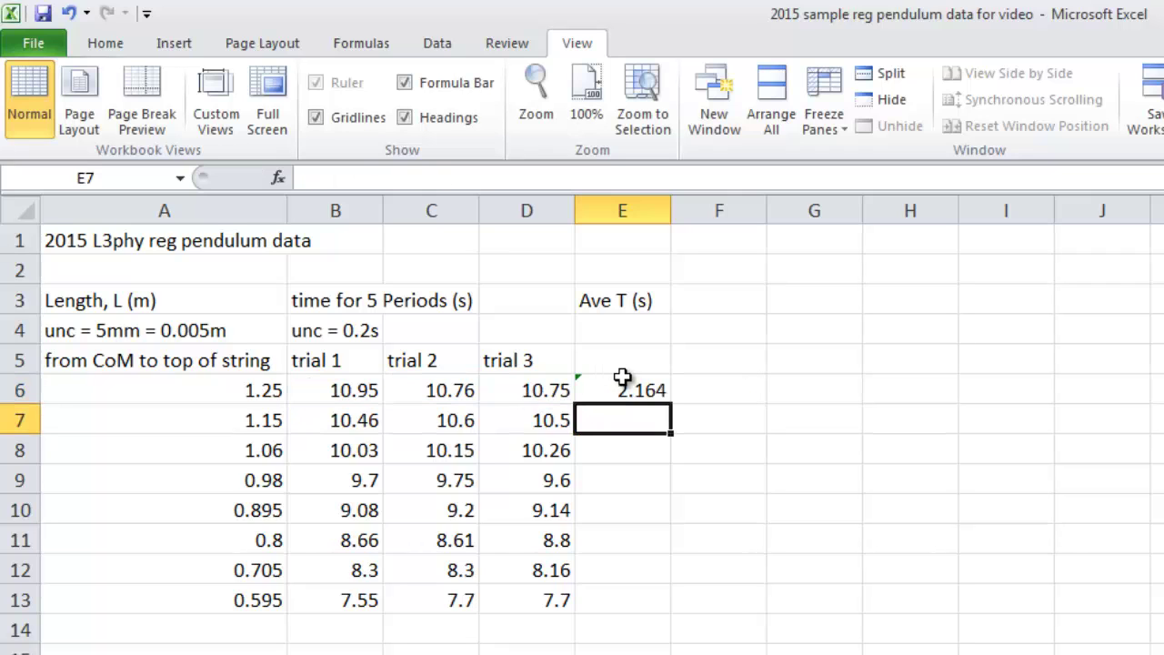
Fill the average period formula from E6 down to E13 for all the remaining lengths.
click(616, 383)
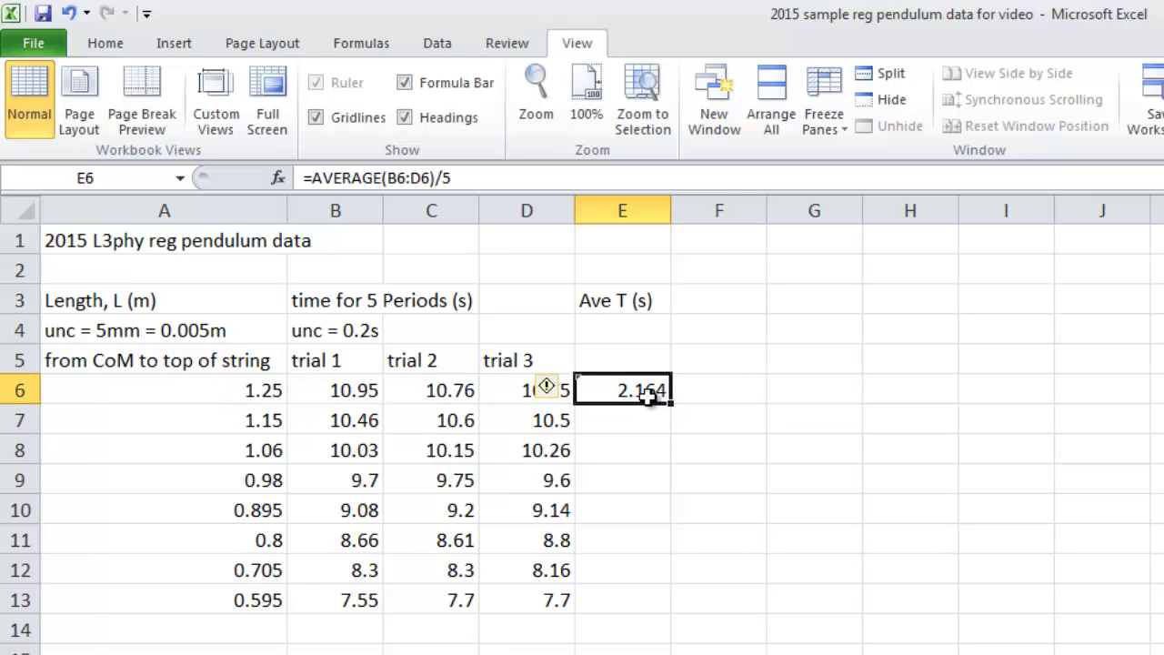
click(644, 416)
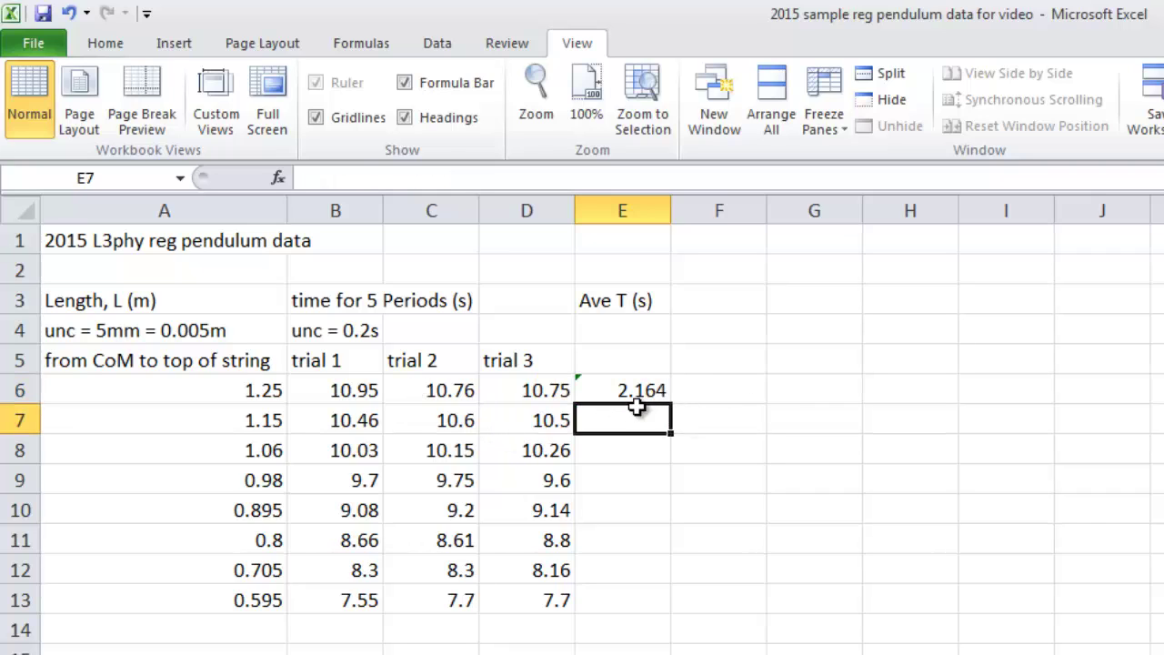
click(639, 388)
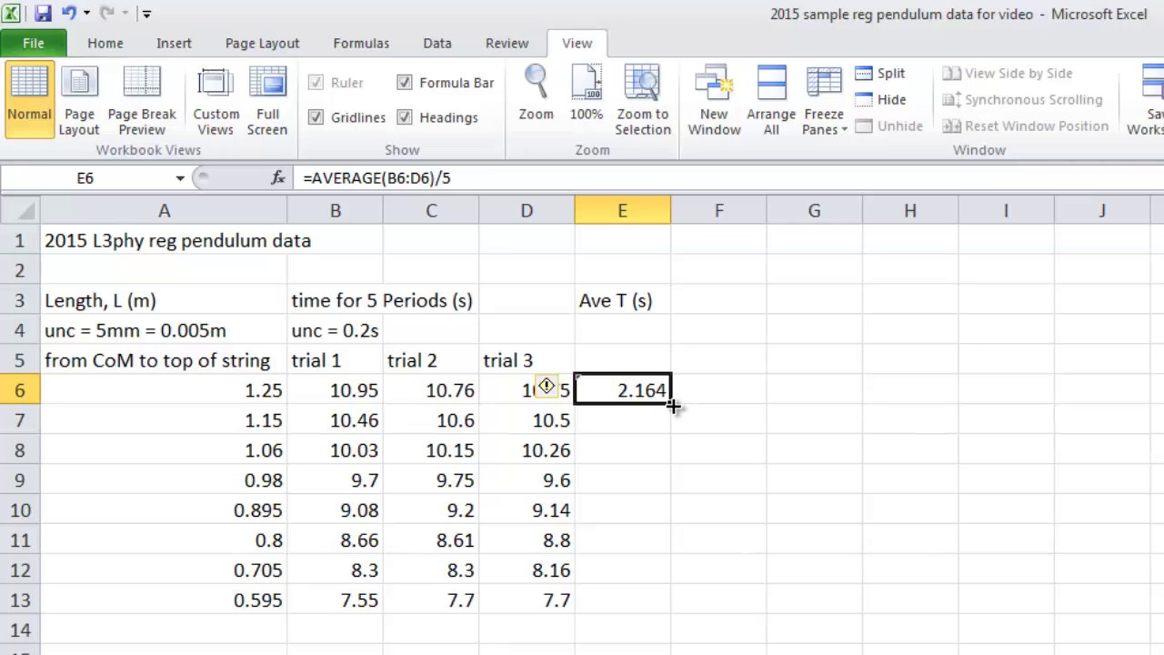
drag(673, 407, 664, 611)
click(574, 650)
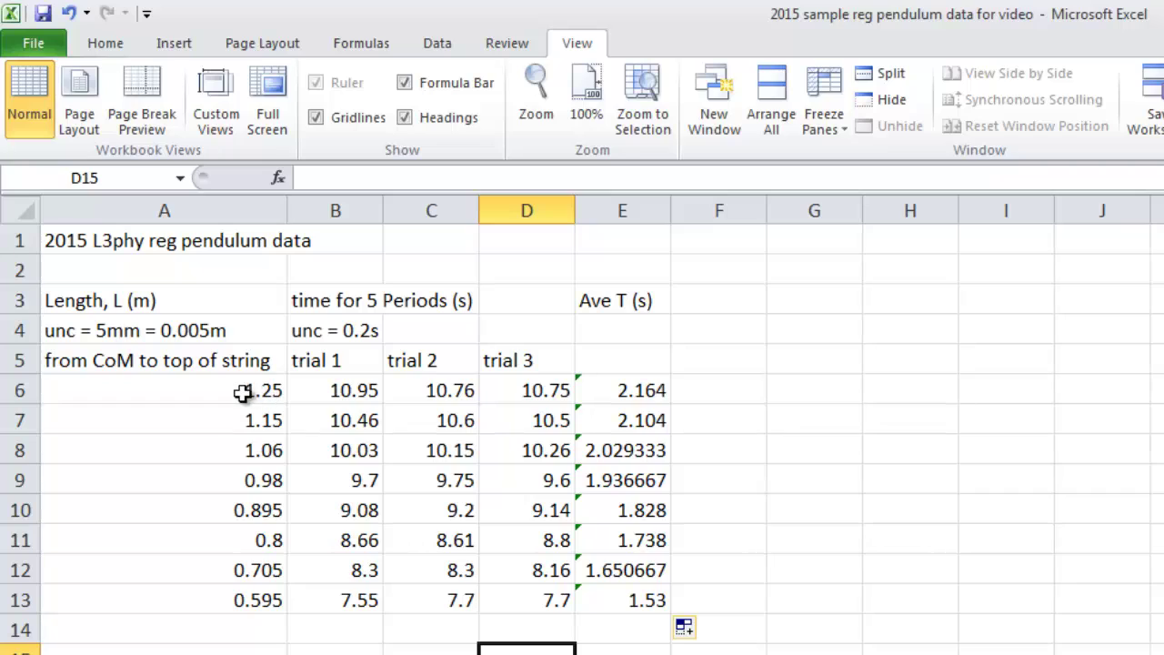
Format the data range A6:E13 as Number with 2 decimal places.
drag(234, 390, 654, 593)
right_click(654, 593)
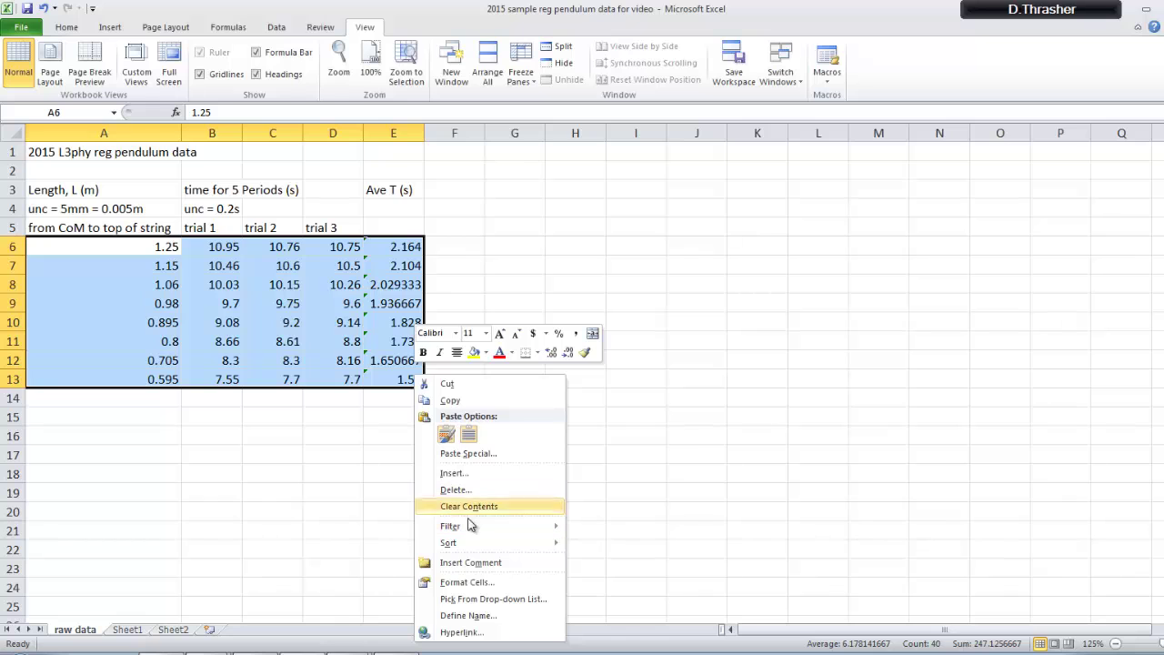
click(467, 582)
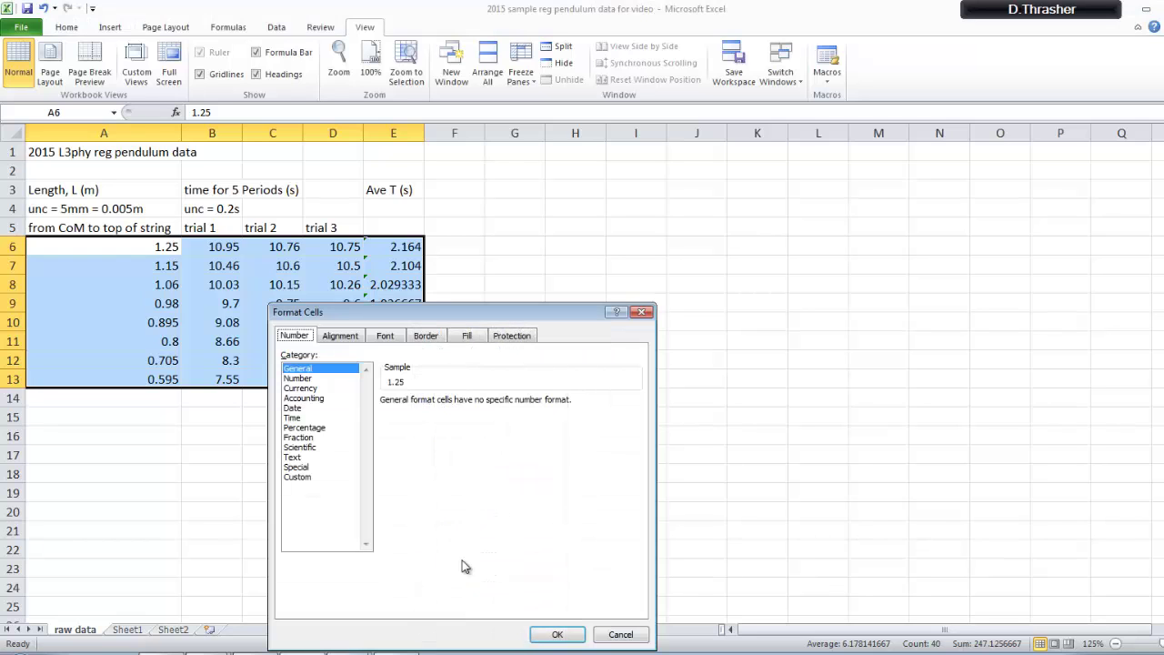
click(301, 377)
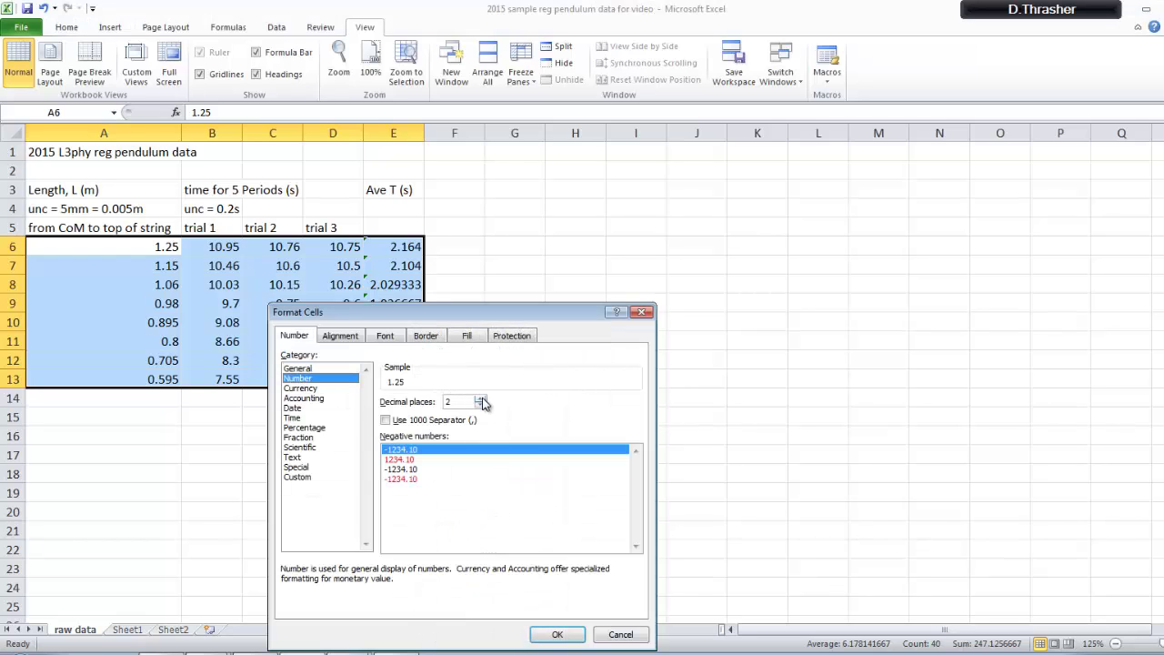
click(557, 633)
click(474, 361)
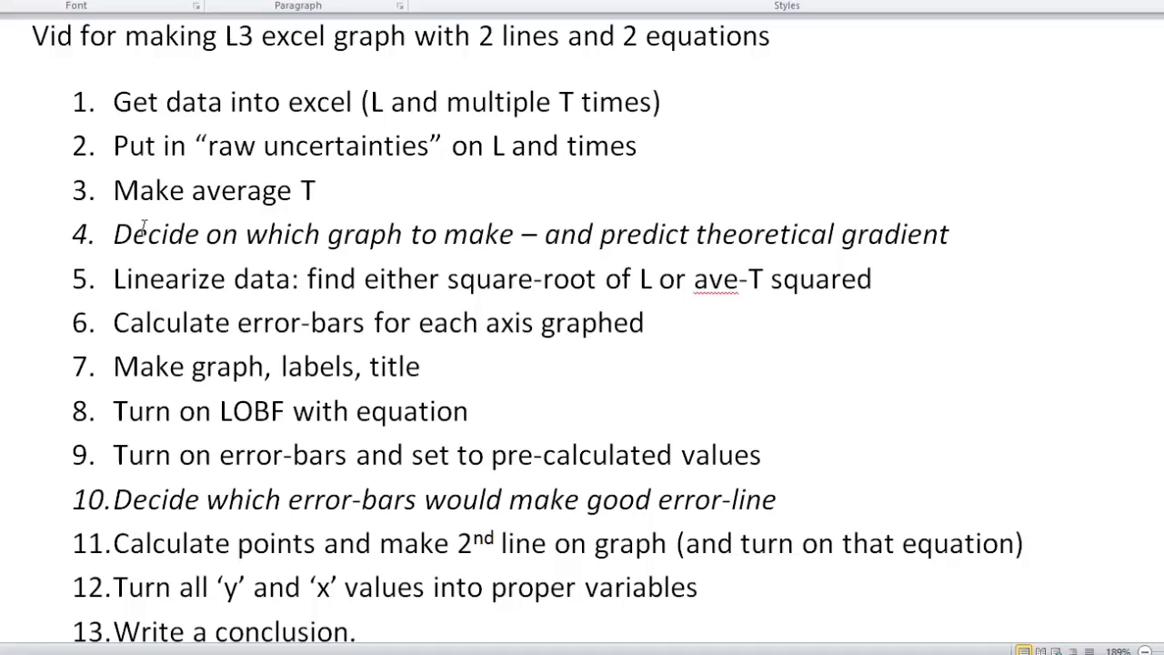
Highlight step 4 of the Word checklist and view the period formula in the "2015 regular pendulum practice L3phy exp" document.
drag(118, 234, 963, 244)
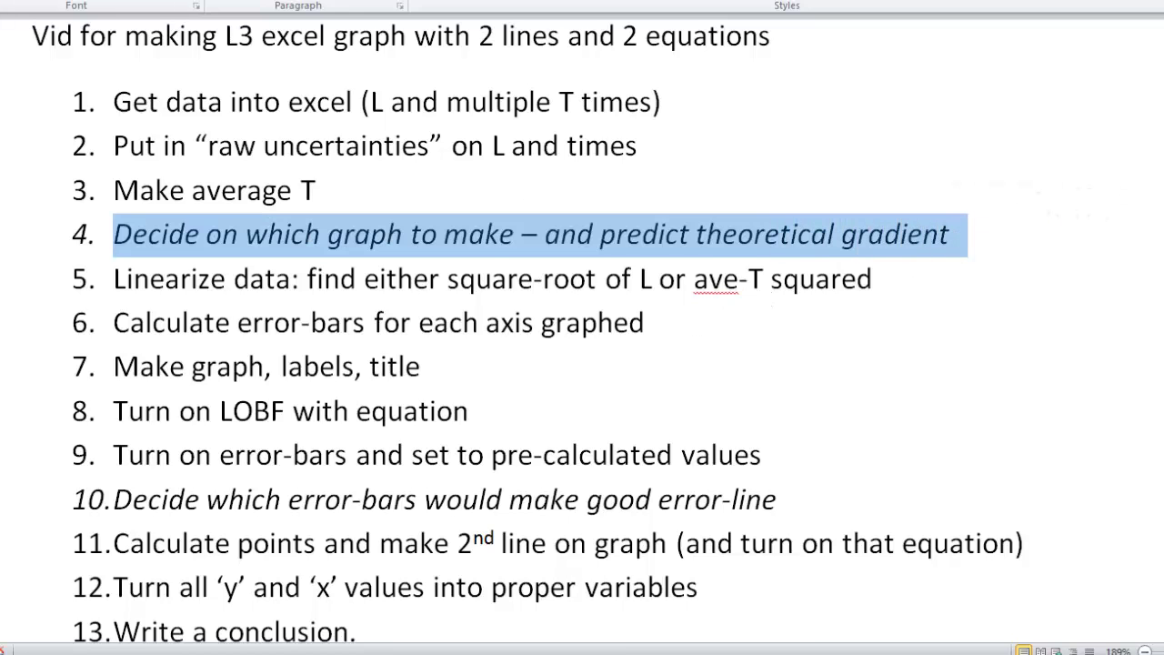
mouse_move(241, 653)
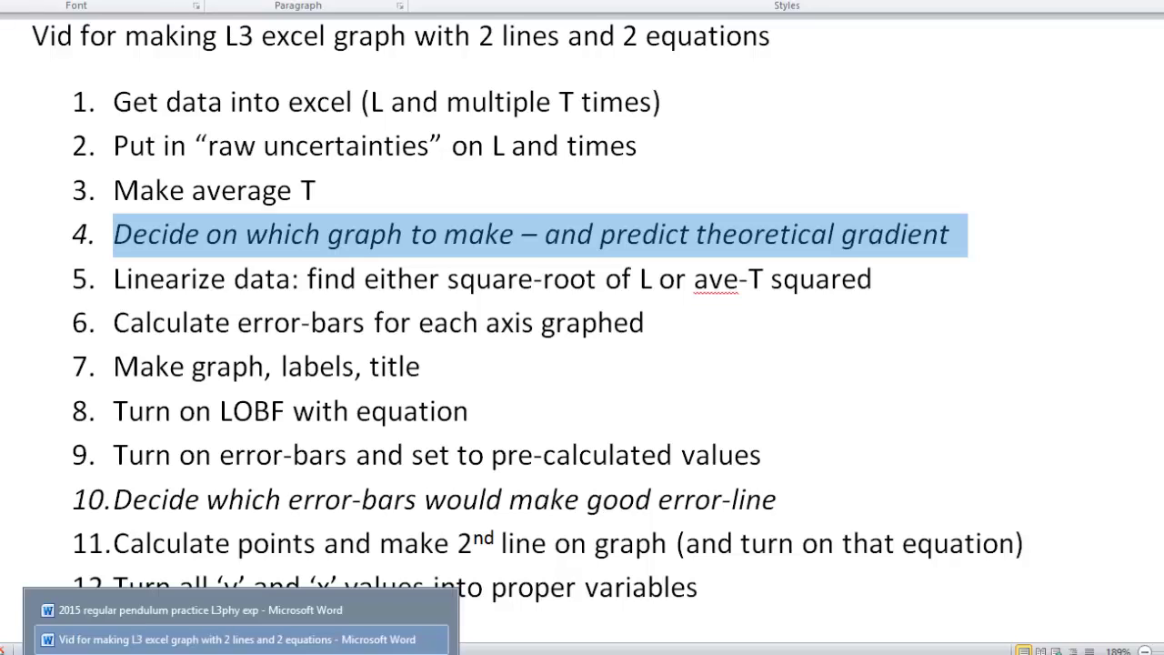
click(216, 609)
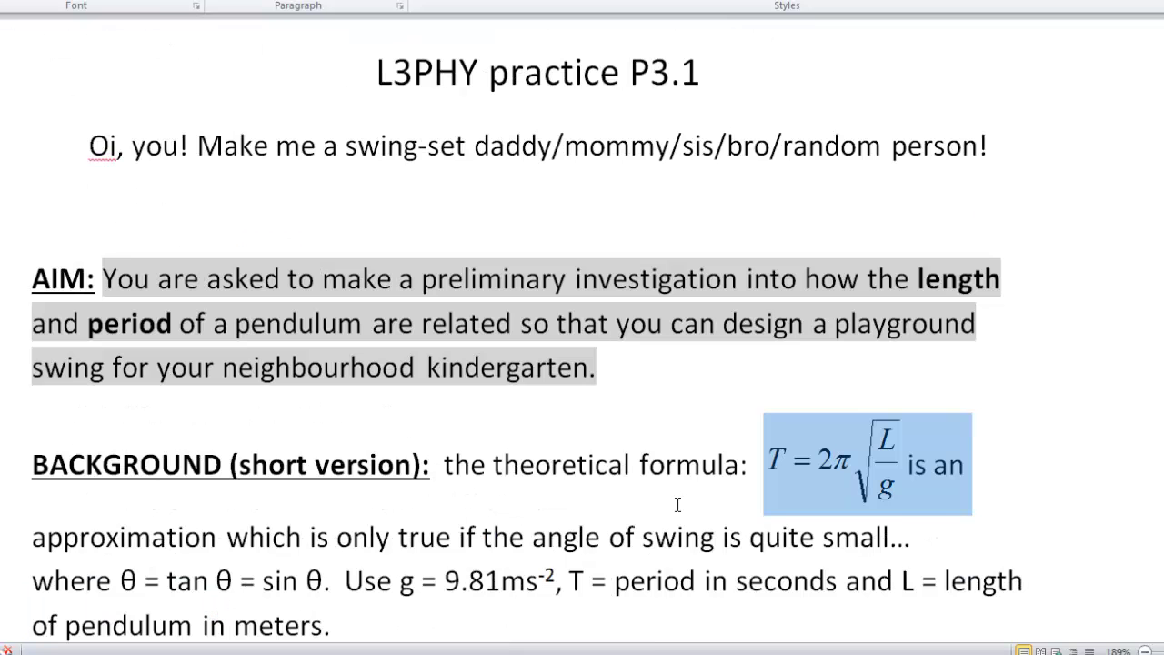
click(646, 506)
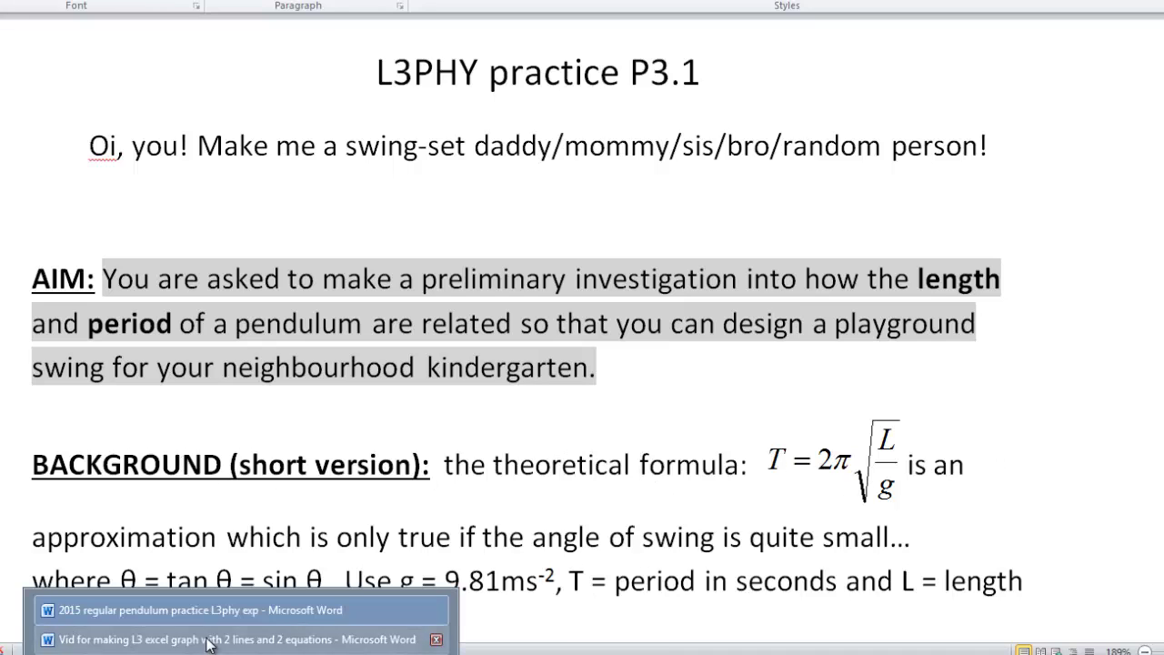
Review the suggested graph and theoretical gradient in the Word checklist document, and return to the raw data sheet in Excel.
click(209, 640)
scroll(466, 462, down, 10)
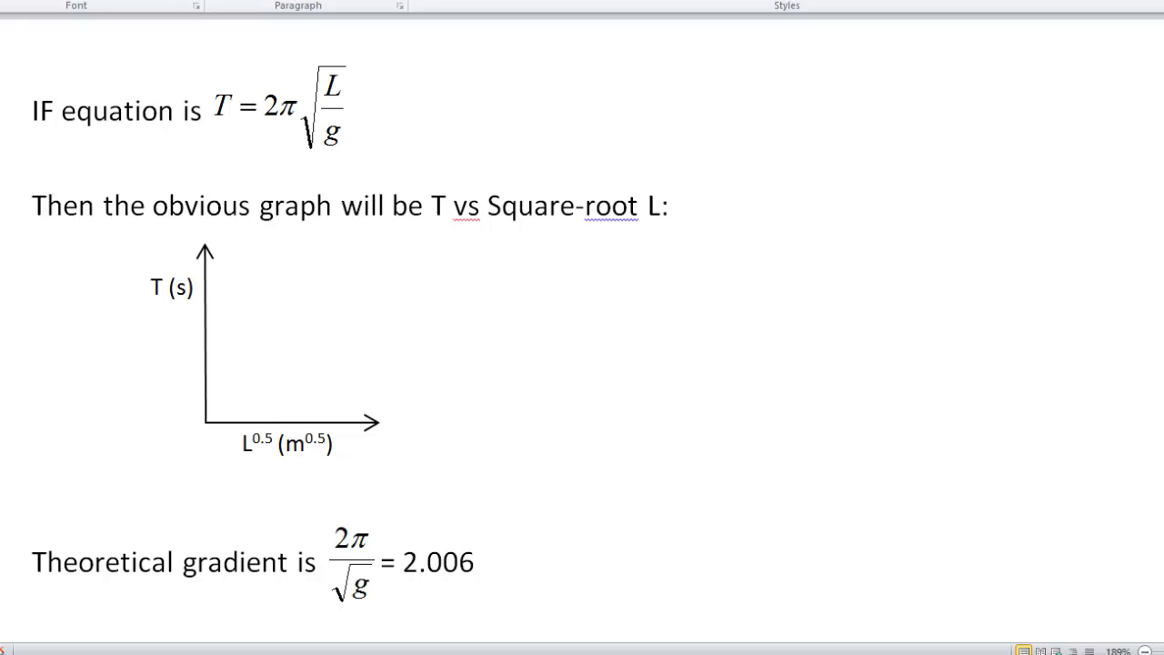
click(182, 647)
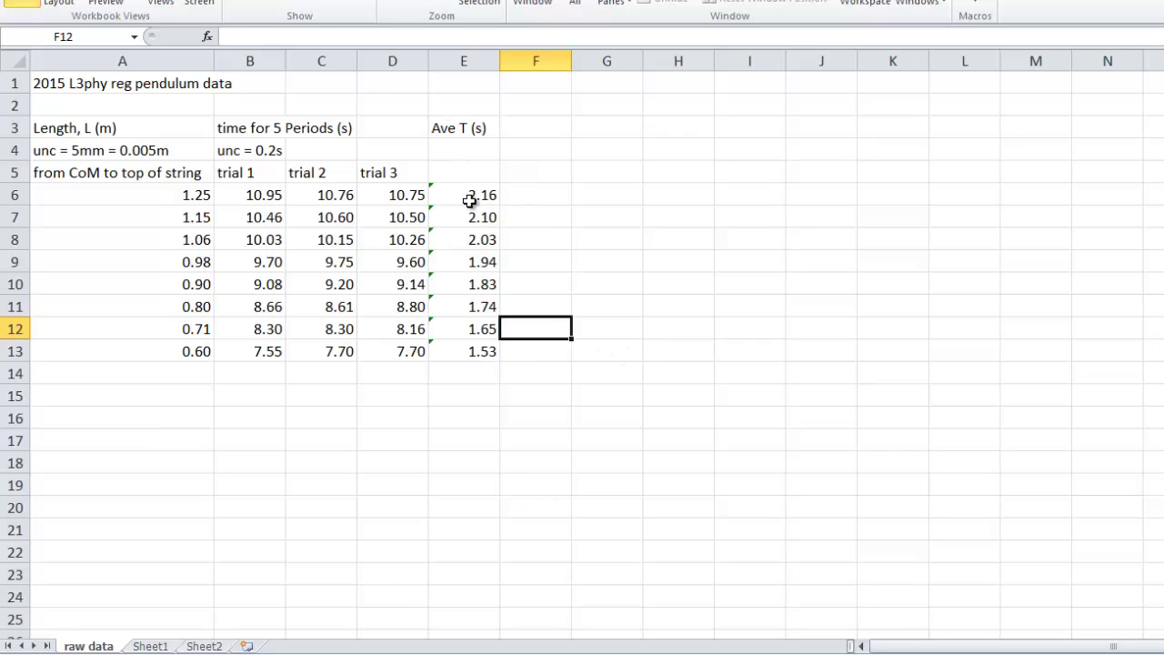
click(166, 436)
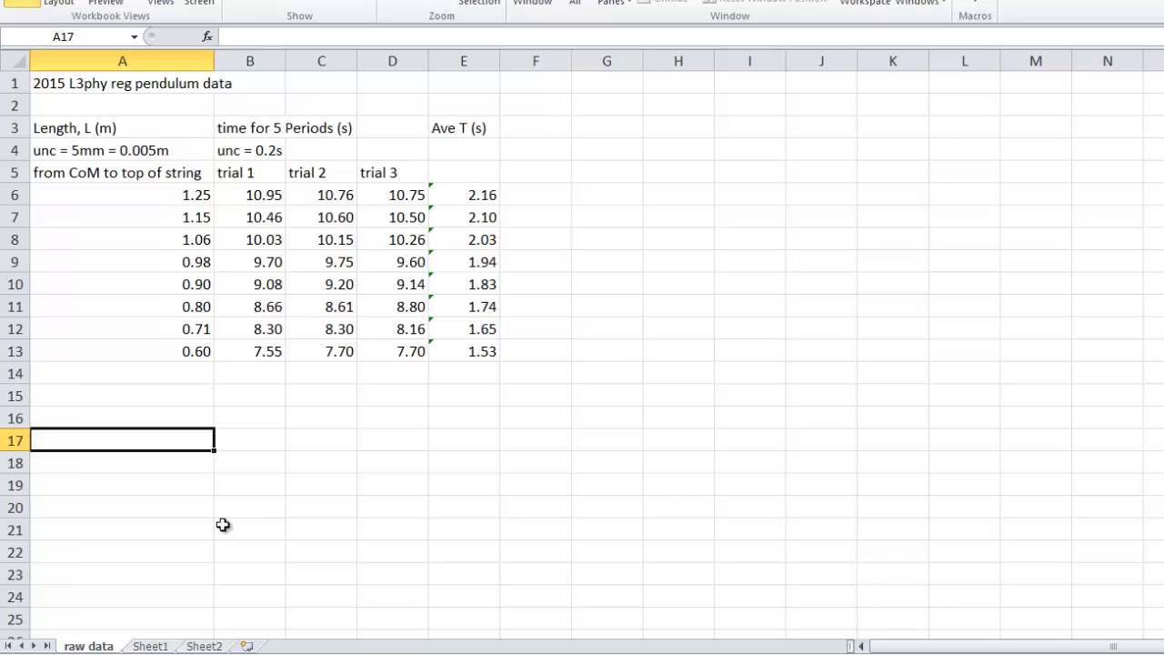
Enter the heading "horiz axis" in A17 and the label "SQRT L (m^0.5)" in A18.
text(hor)
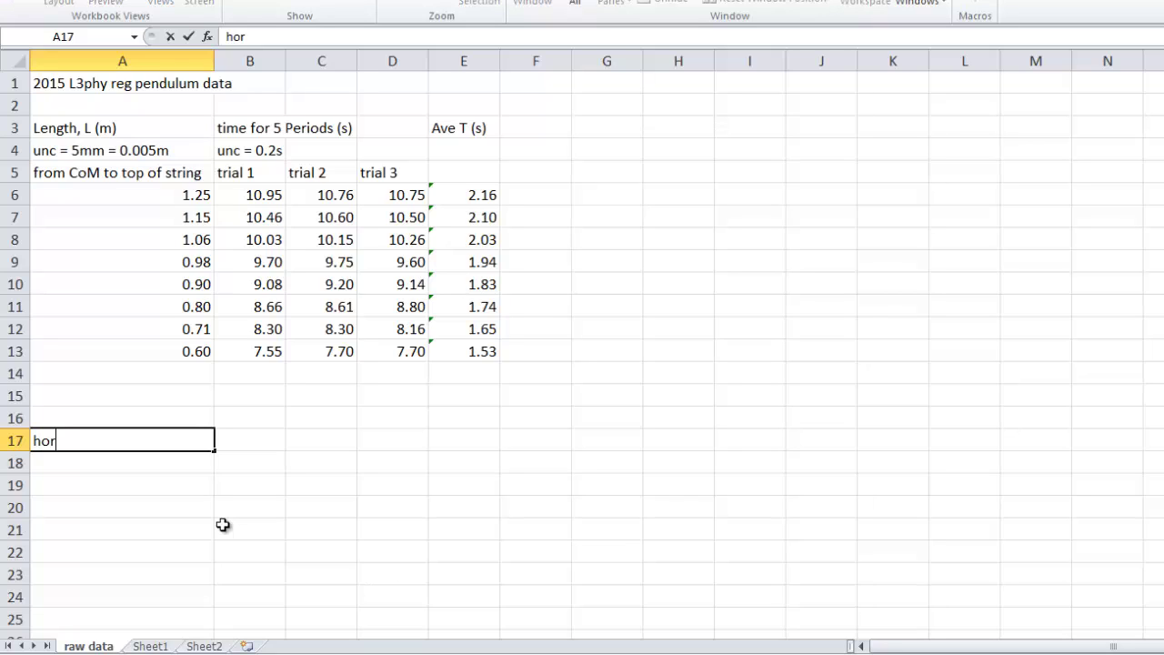
text(iz ax)
text(is)
key(Return)
text(S)
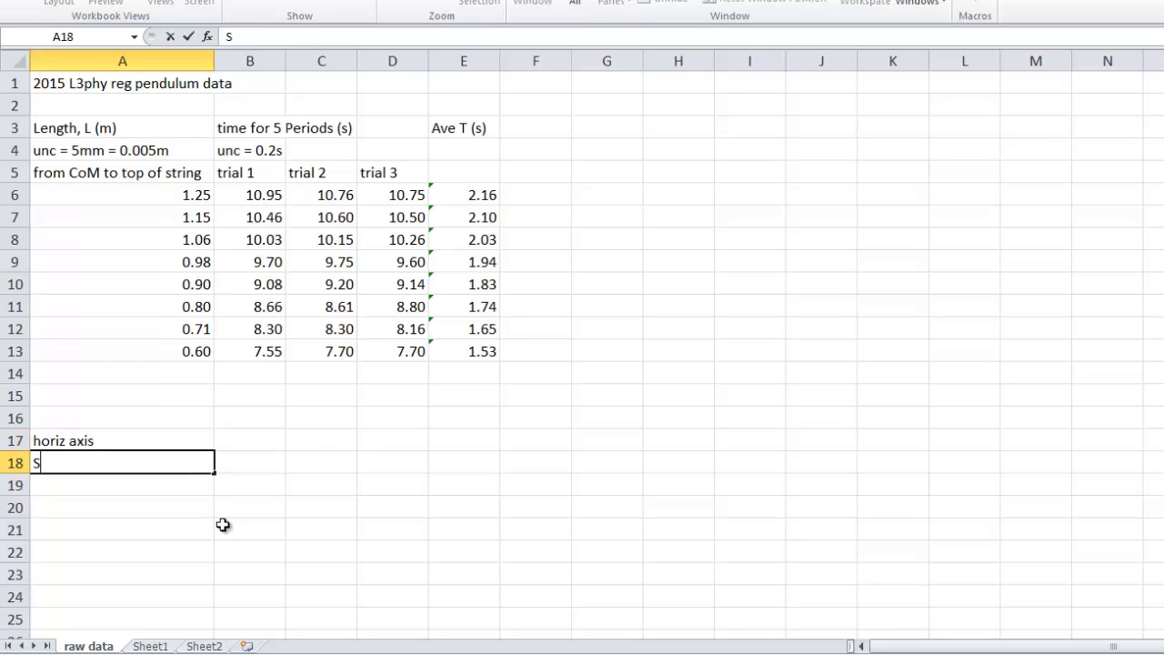
text(QRT L (m)
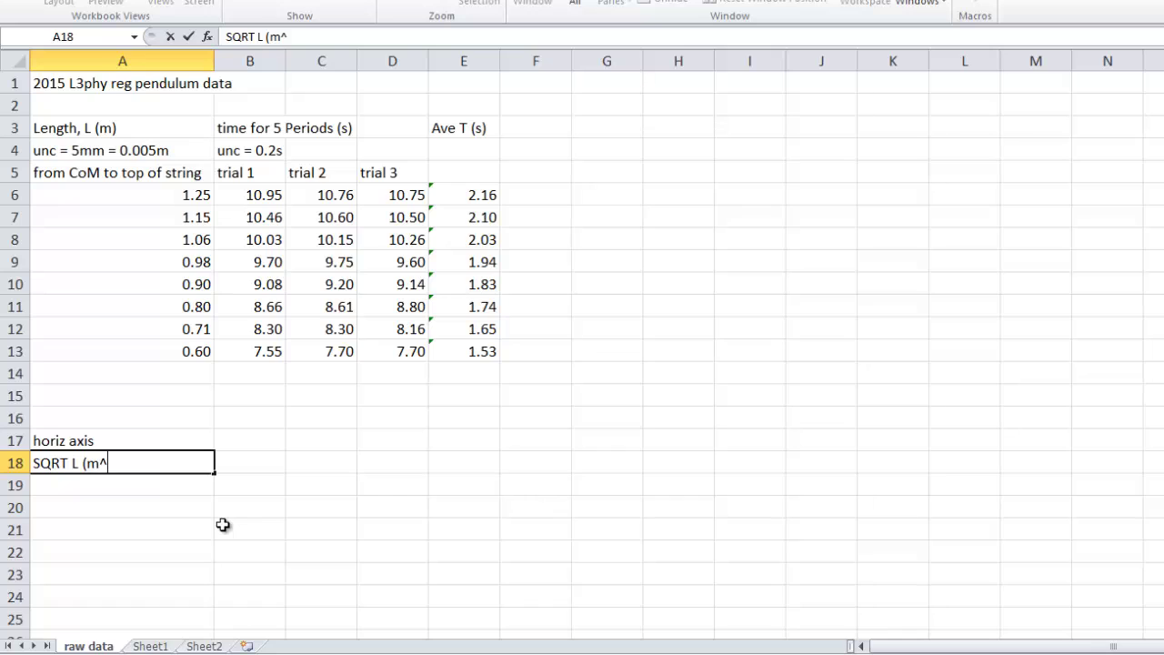
text(^0.5)
key(Return)
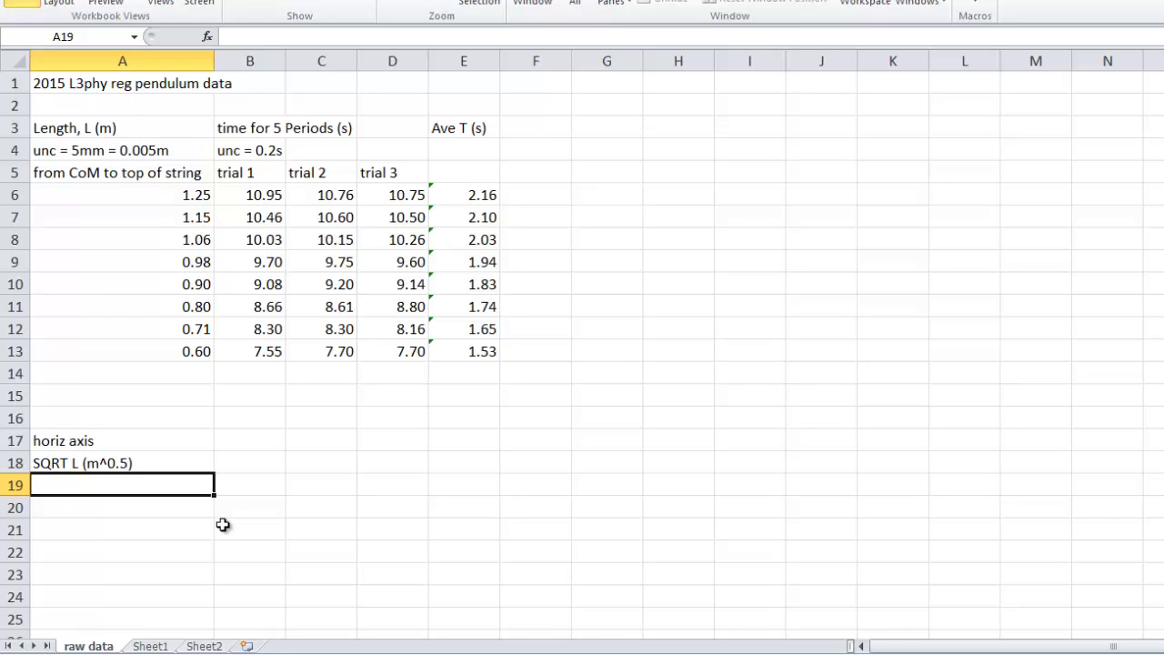
Calculate the square root of the first length in A19 with the formula =SQRT(A6).
text(=SQ)
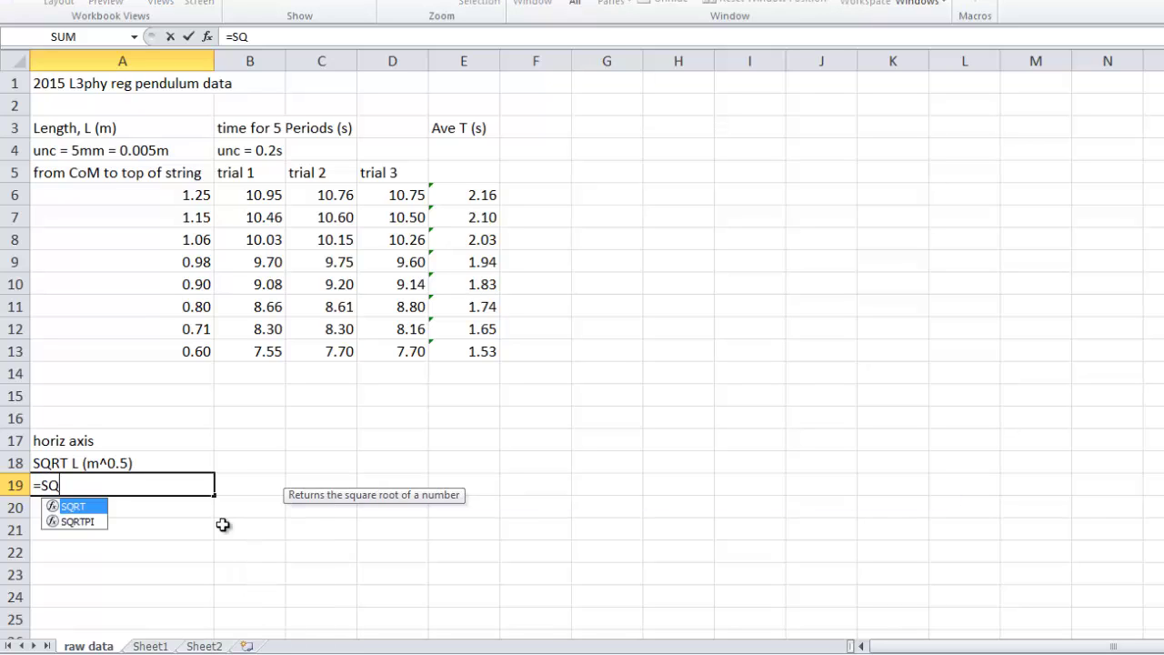
text(RT()
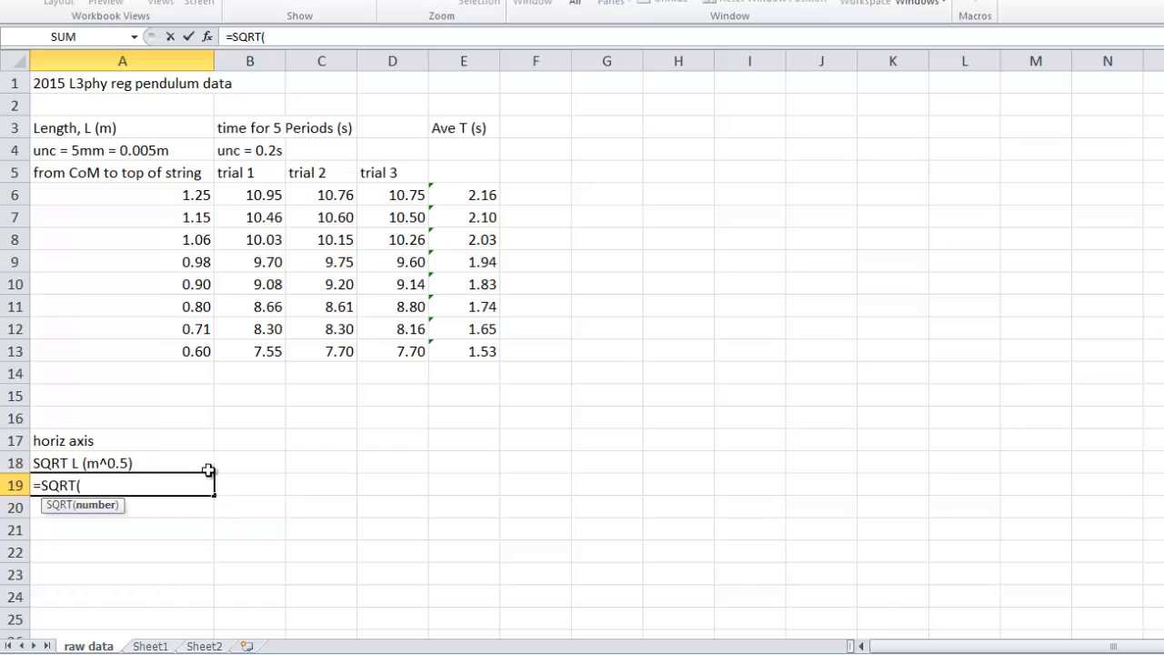
click(173, 195)
text())
key(Return)
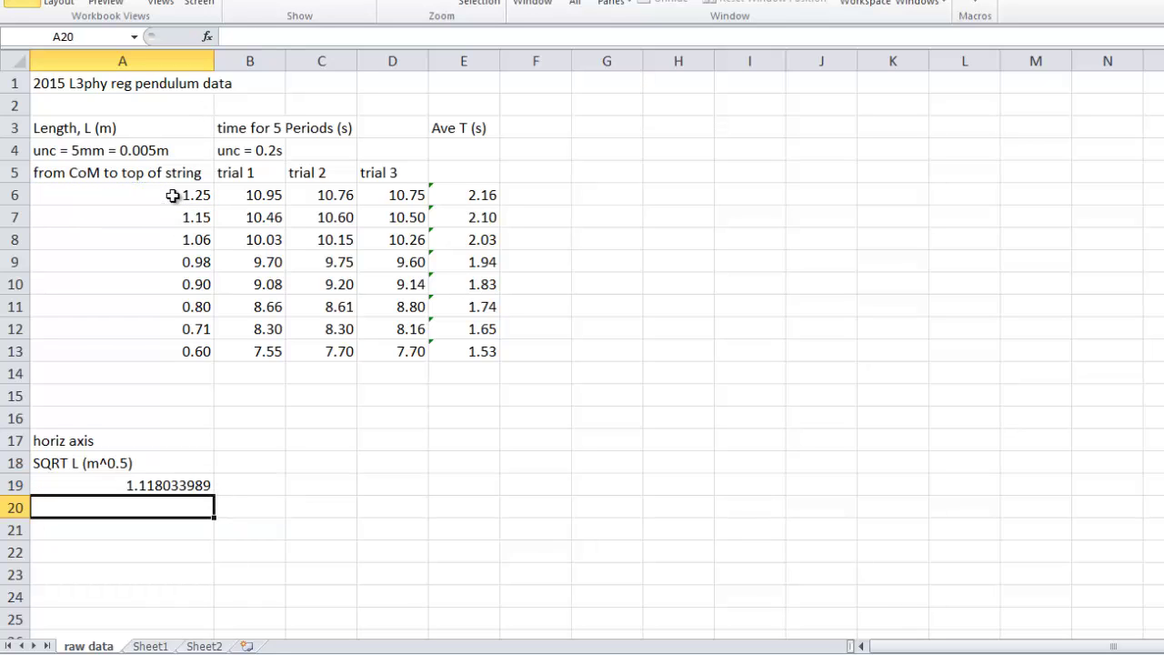
Fill the square-root formula from A19 down to A26 for the remaining lengths, clearing the extra value in A27.
click(186, 485)
drag(212, 498, 224, 619)
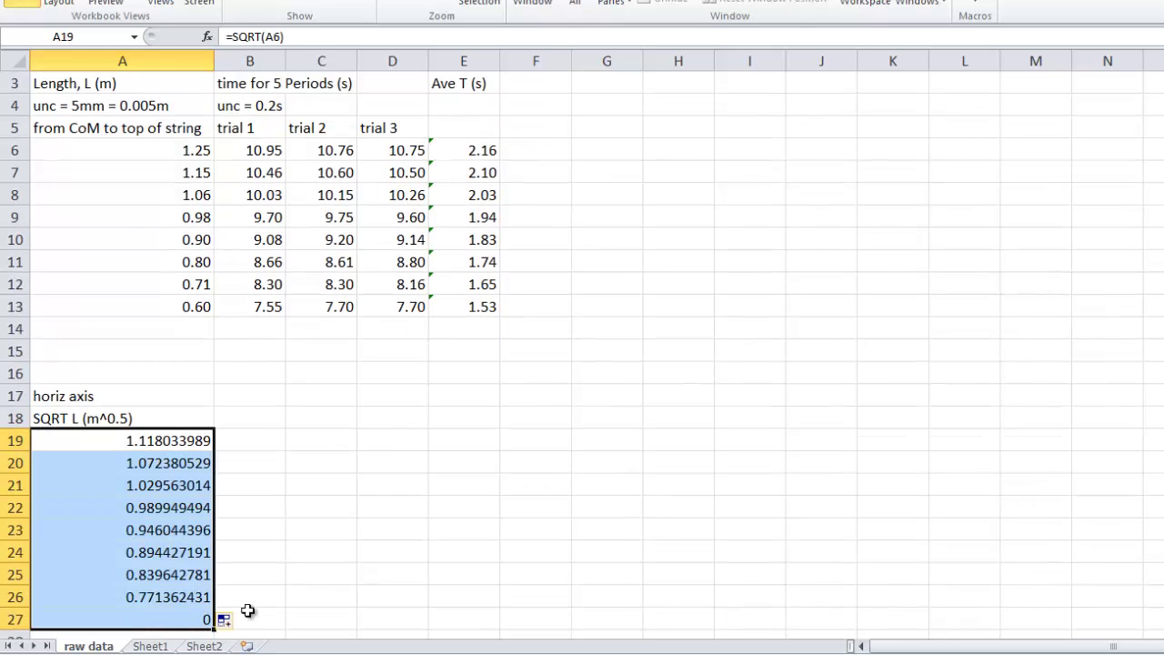
click(272, 618)
double_click(221, 617)
Format the square-root values in A19:A26 as Number with 2 decimal places.
drag(168, 444, 193, 604)
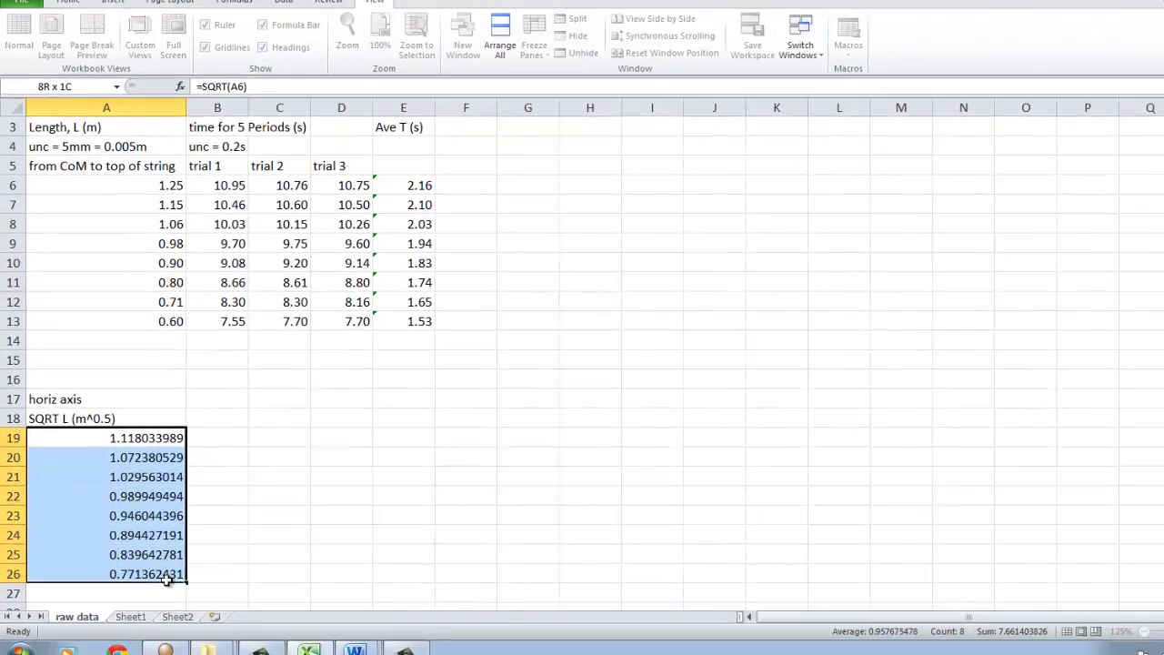
right_click(167, 578)
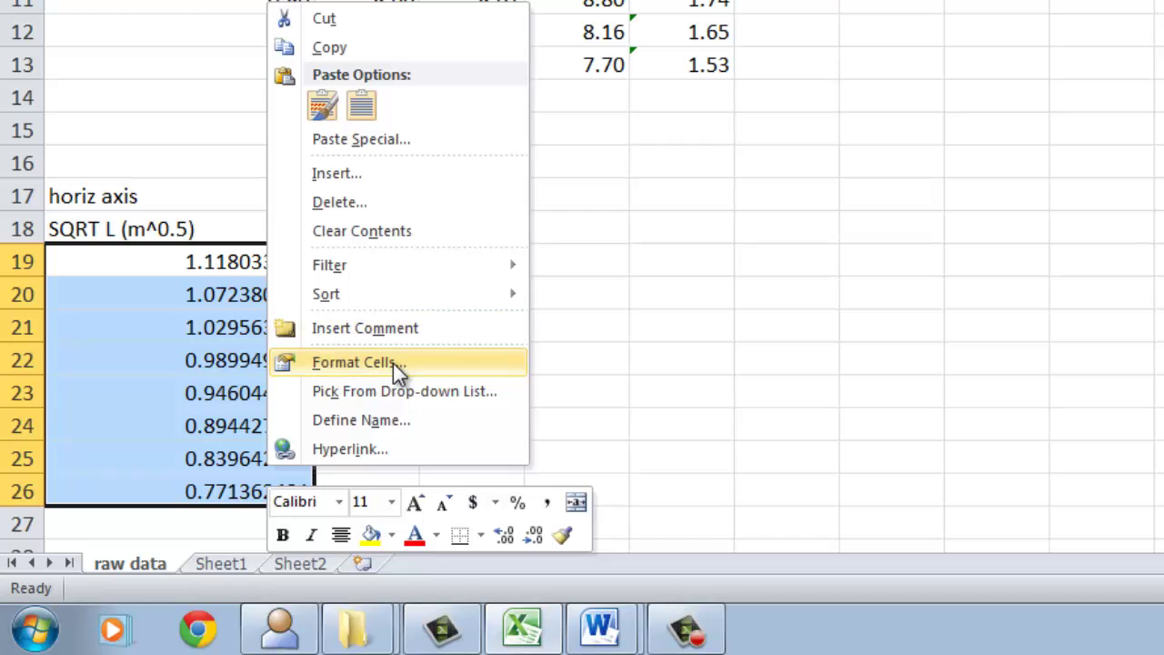
click(393, 363)
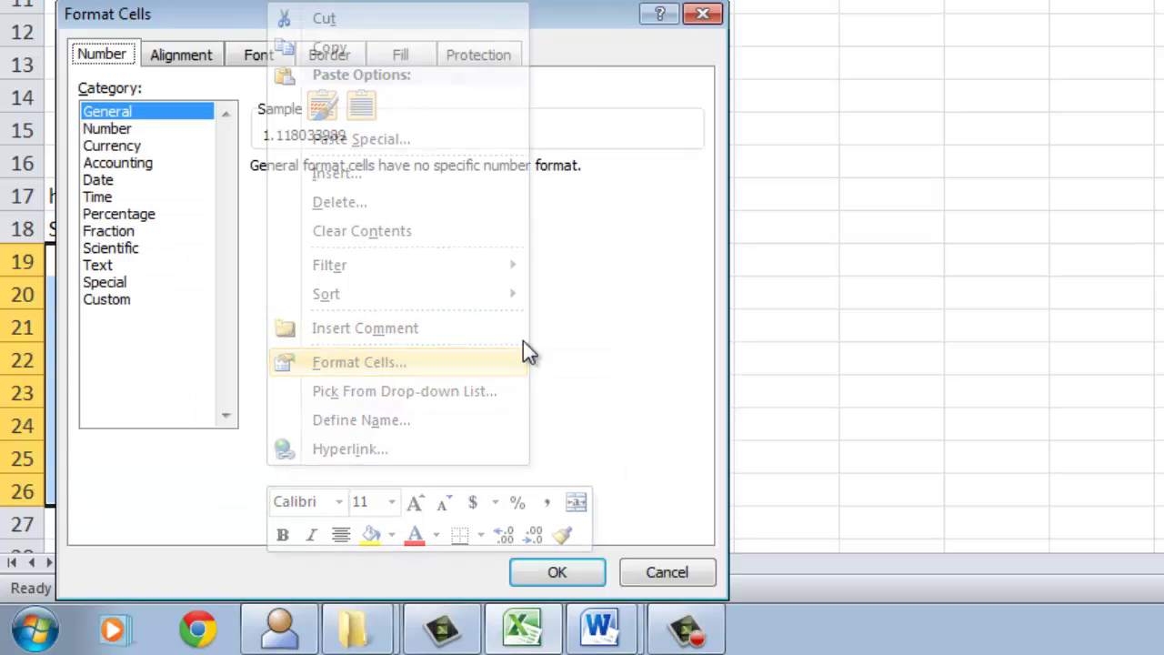
click(129, 136)
click(554, 573)
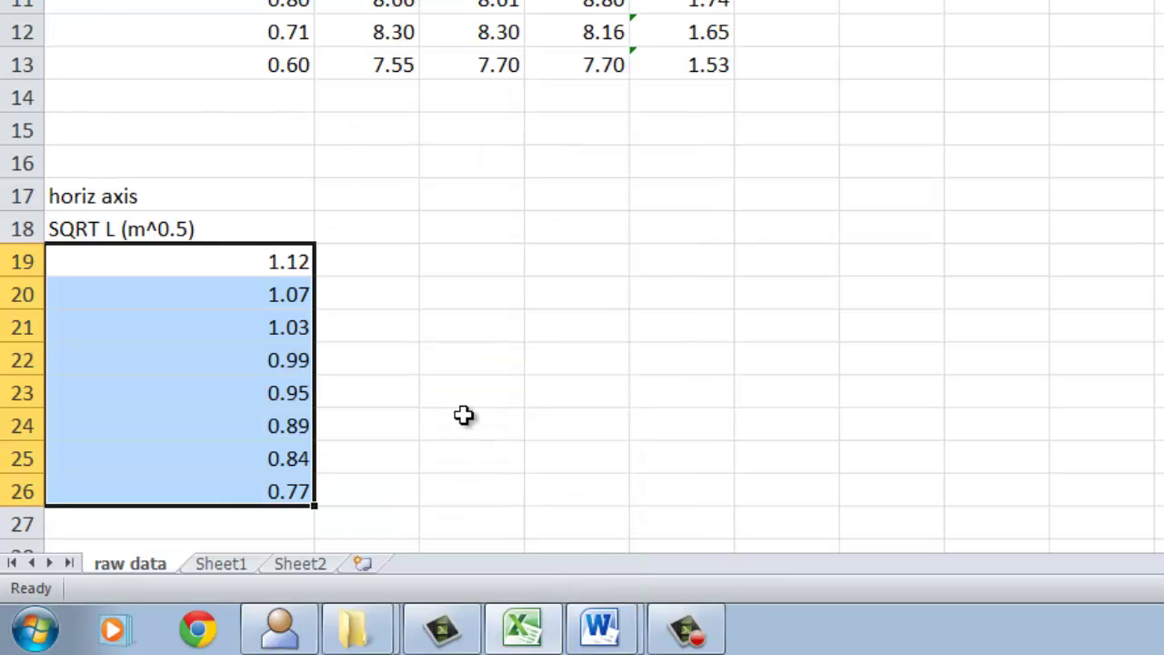
click(500, 365)
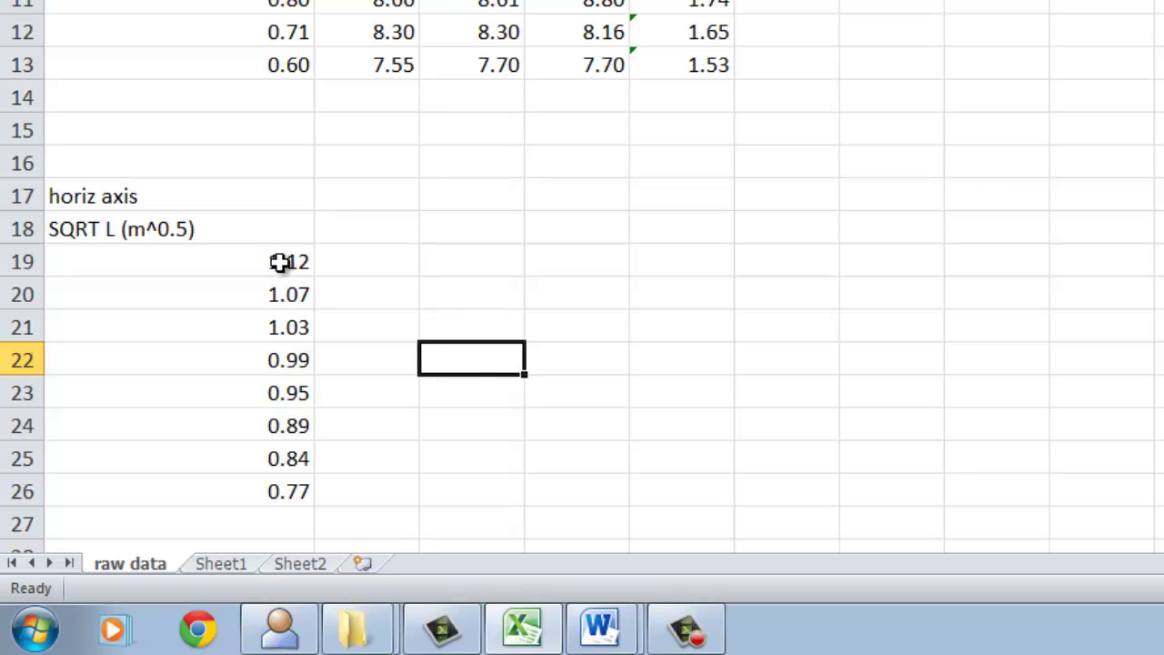
Set the square-root values in A19:A26 to 3 decimal places.
drag(279, 263, 266, 492)
right_click(267, 492)
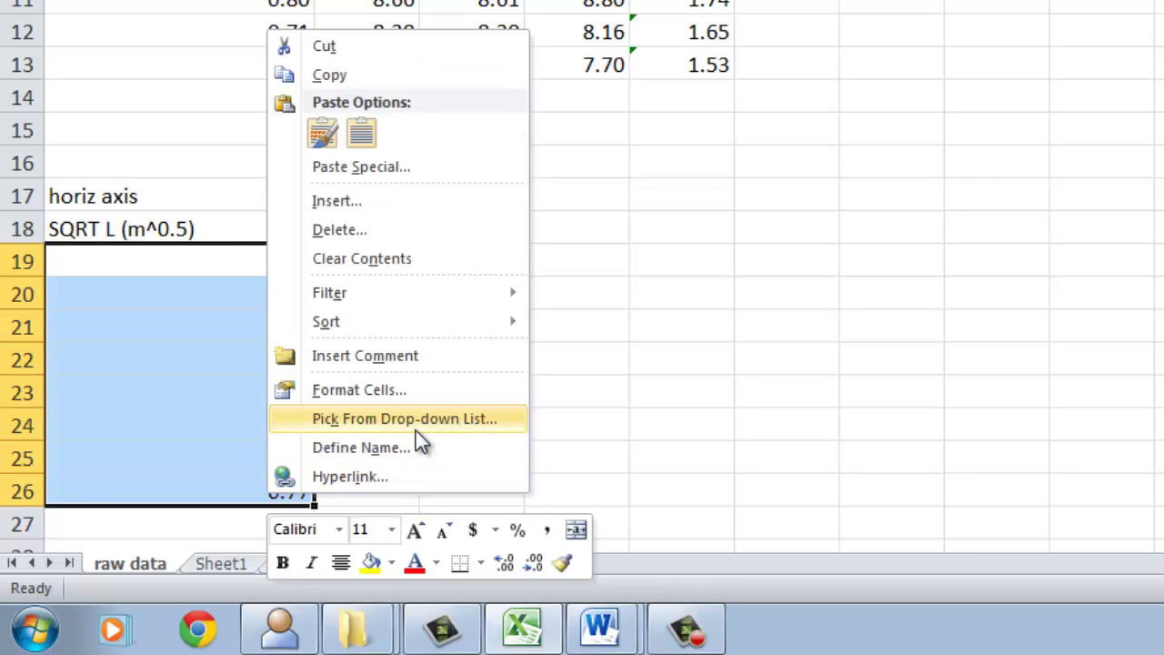
click(427, 389)
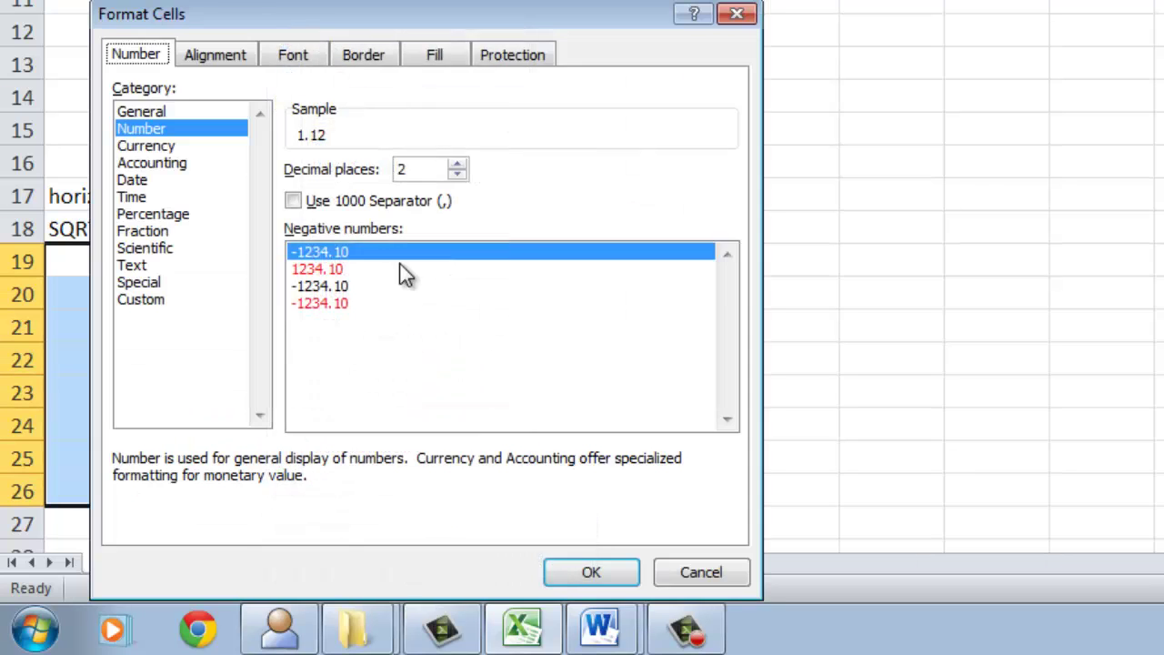
click(456, 164)
click(628, 582)
click(473, 371)
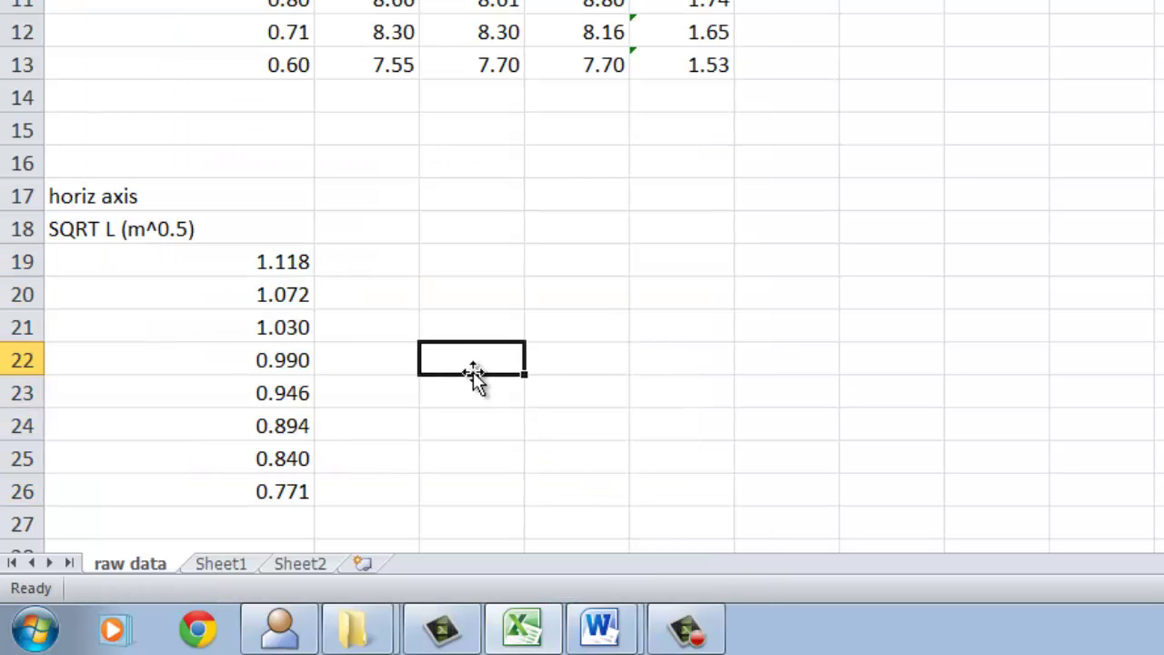
Enter the heading "vert axis" in B17 and the label "ave T (s)" in B18.
click(346, 189)
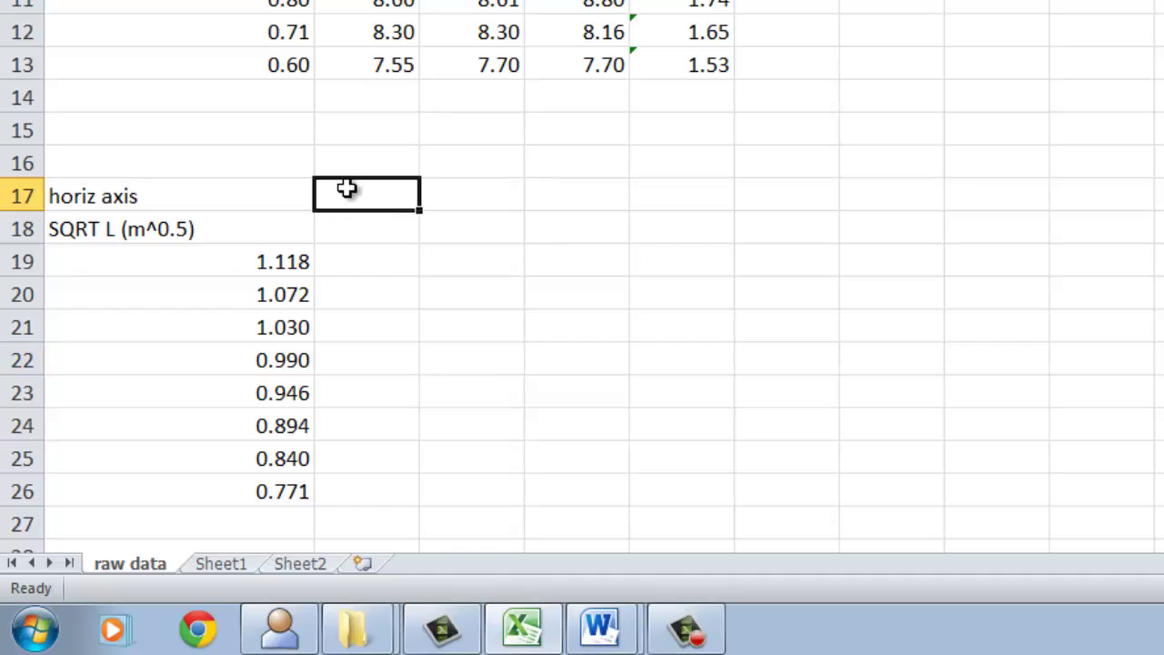
text(vert axis)
key(Return)
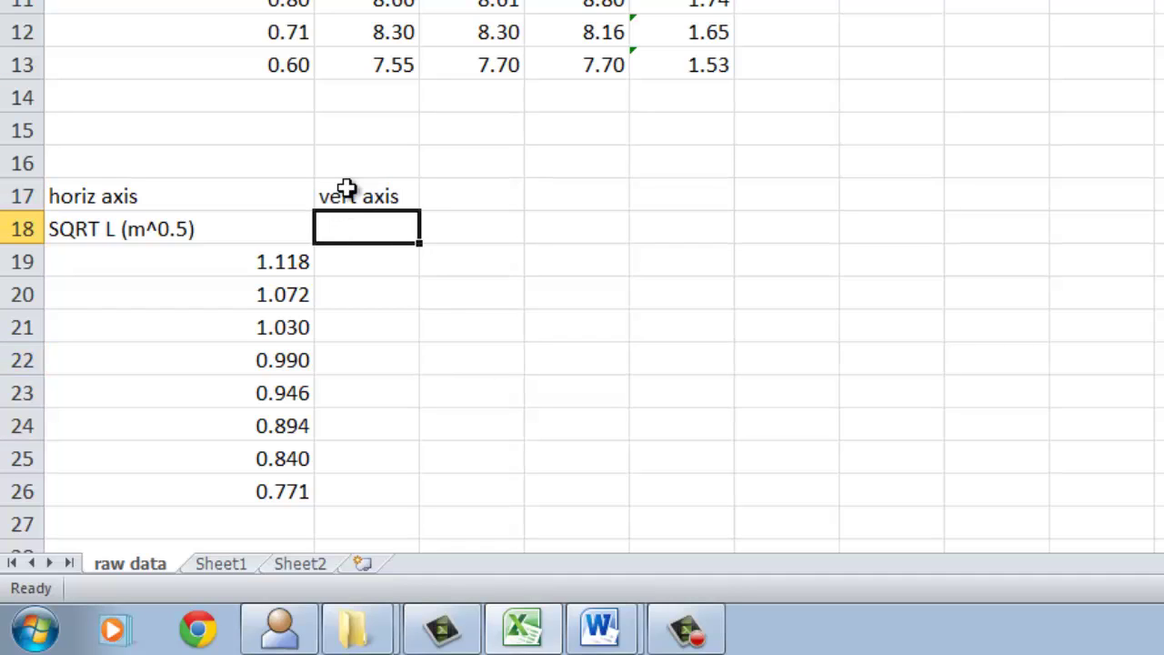
text(T ()
key(BackSpace)
key(BackSpace)
key(BackSpace)
text(ave T (s))
key(Return)
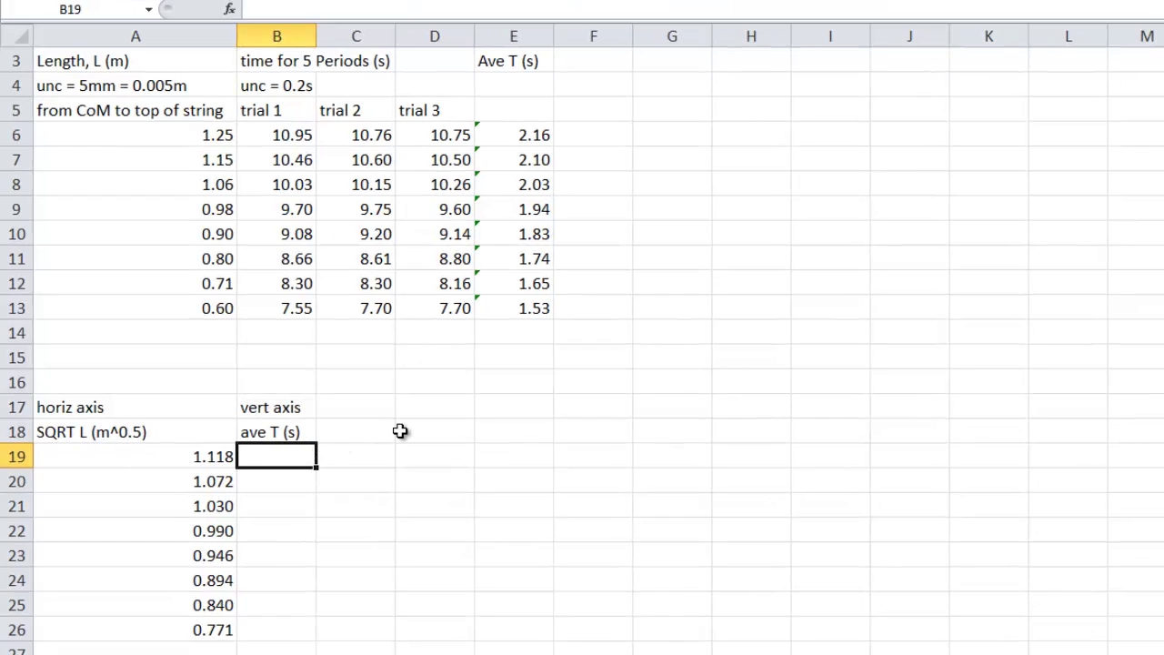
Link B19 to the first average period in E6 and fill the reference down to B26.
text(=)
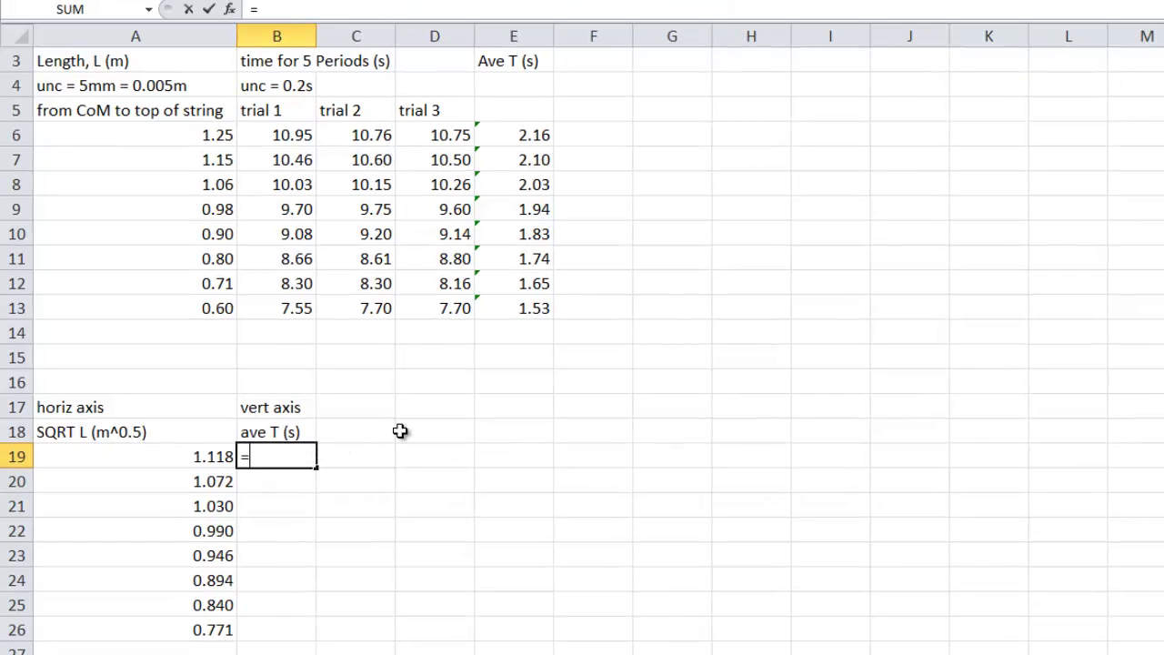
click(532, 136)
key(Return)
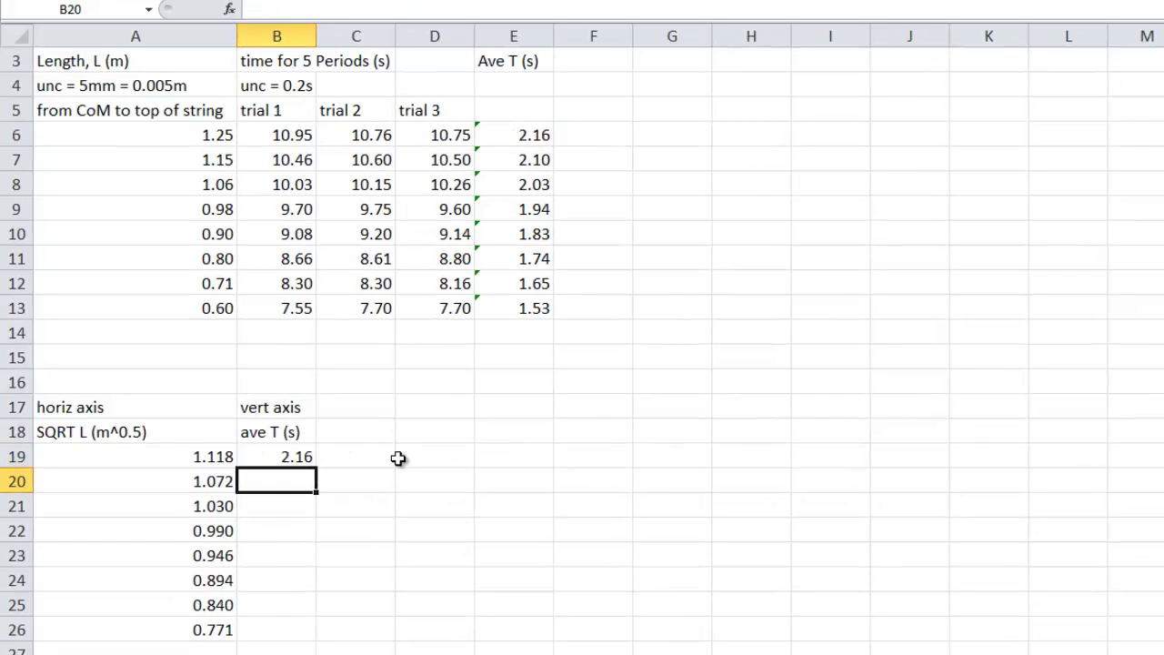
click(280, 455)
drag(318, 469, 317, 639)
click(540, 527)
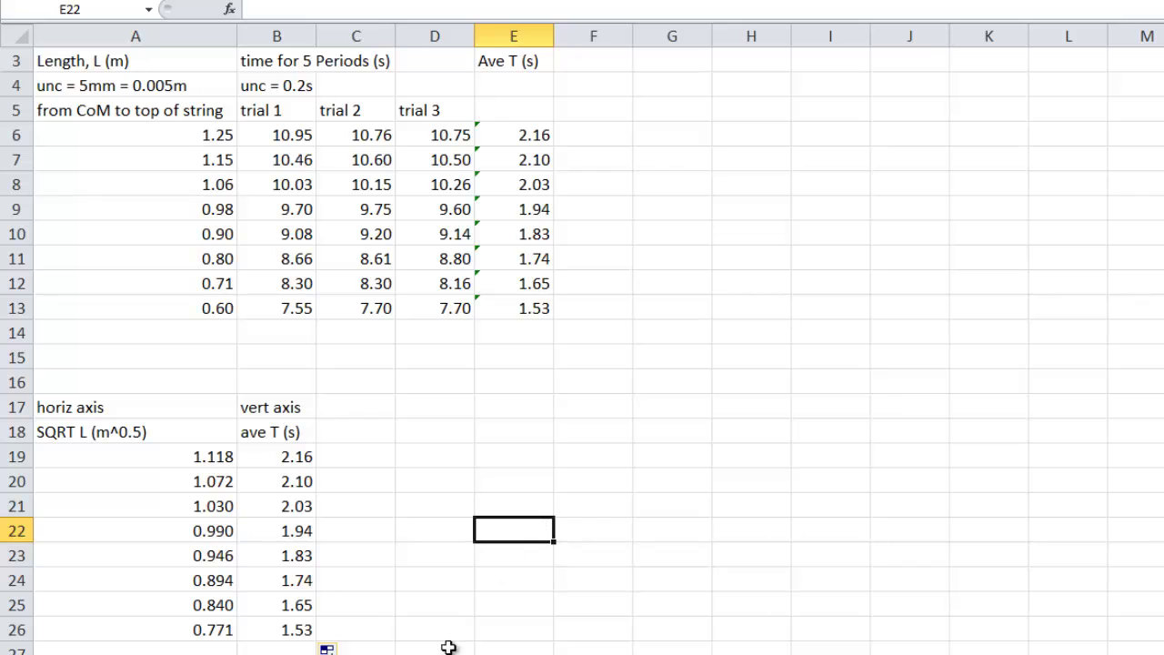
Review steps 5 and 6 of the Word checklist on linearizing data and error-bars, and return to the axis values in Excel.
mouse_move(455, 654)
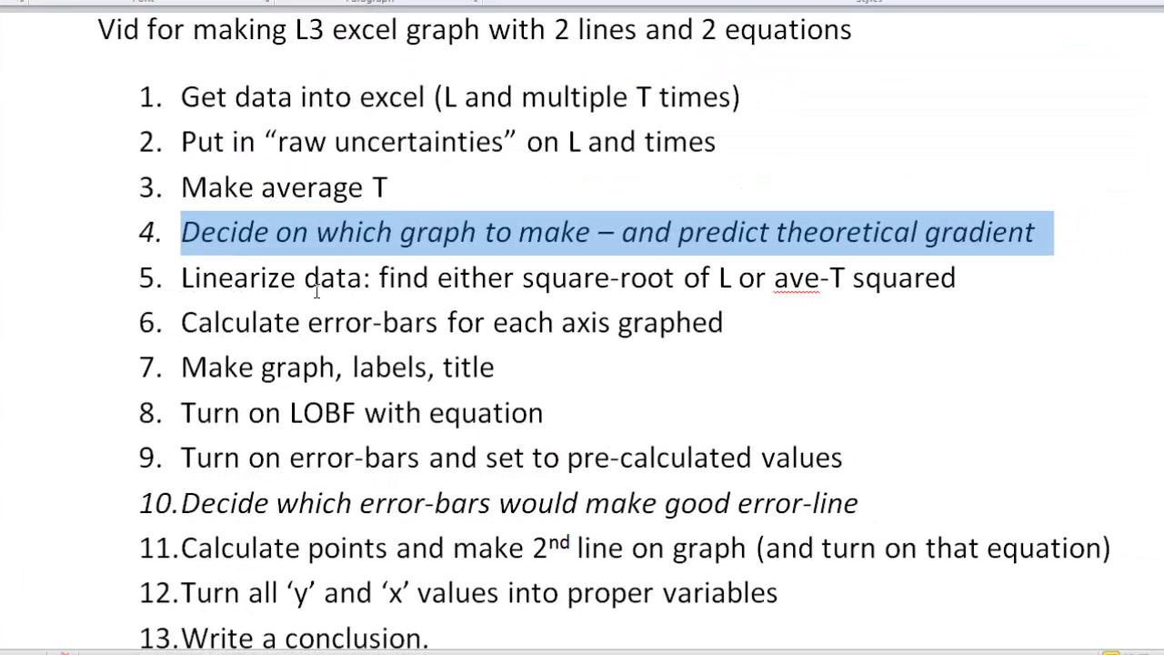
drag(183, 282, 726, 274)
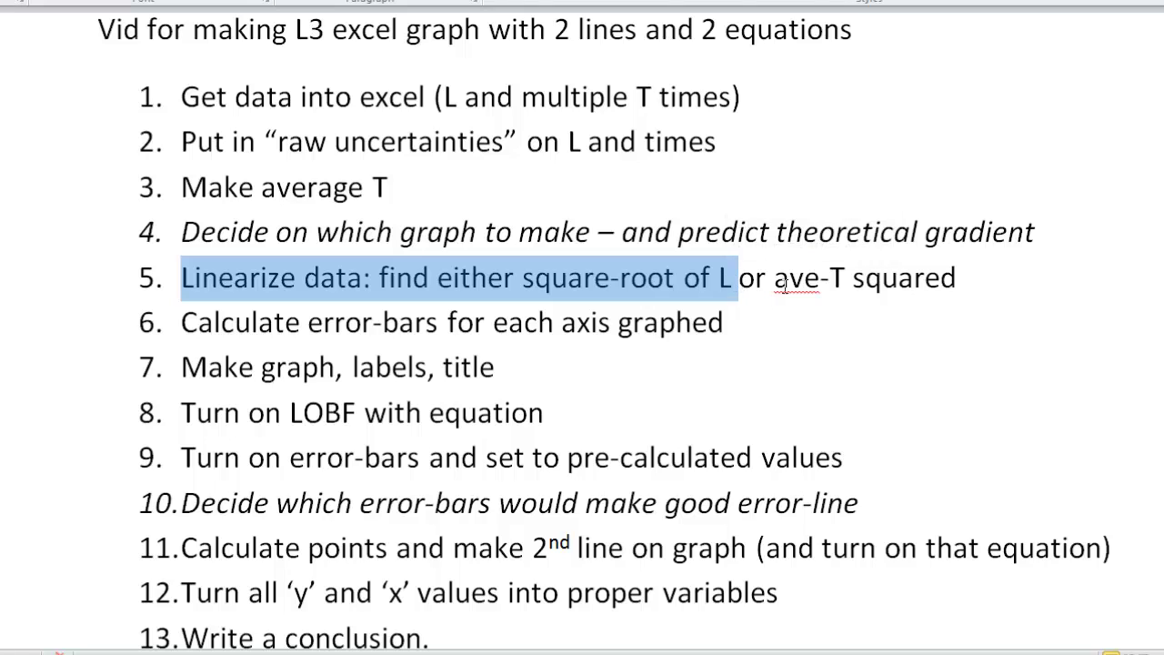
drag(911, 285, 775, 289)
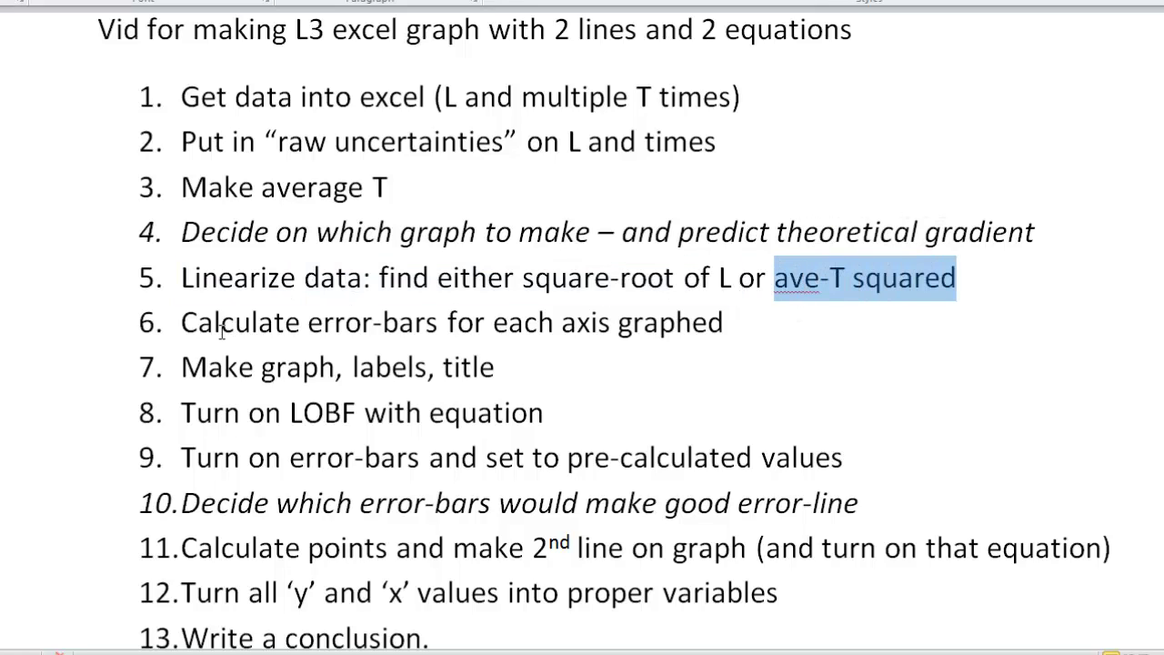
drag(215, 329, 692, 335)
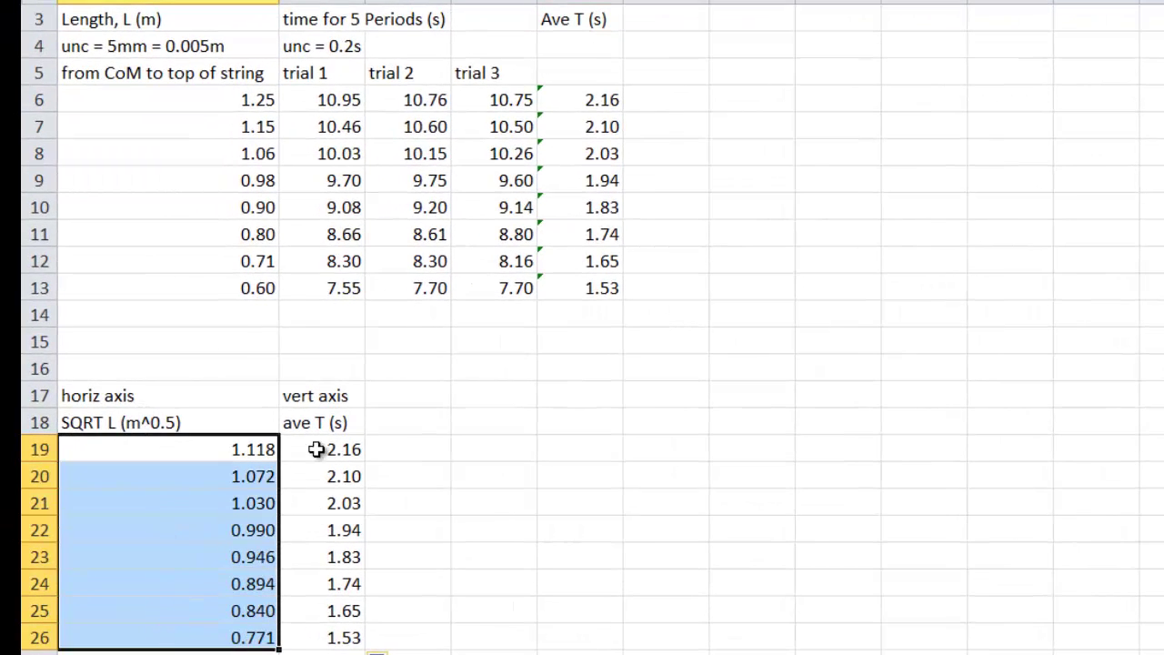
drag(317, 450, 317, 647)
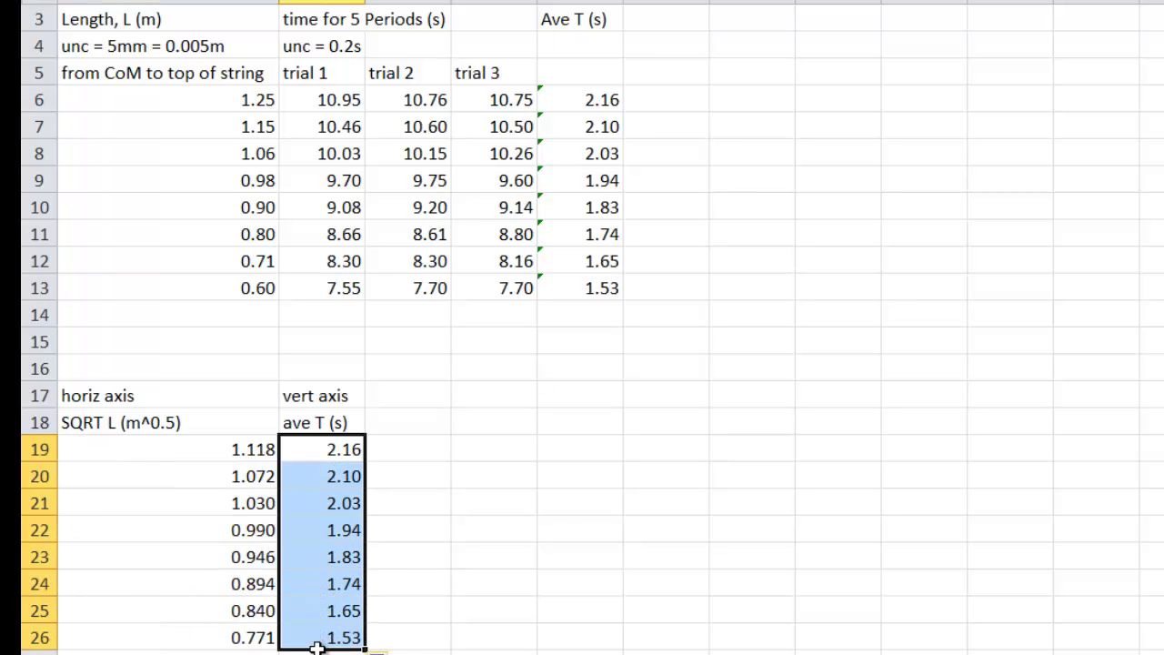
Enter the heading "horiz e-bar" in D17 for the horizontal error-bar column.
click(472, 395)
text(hor)
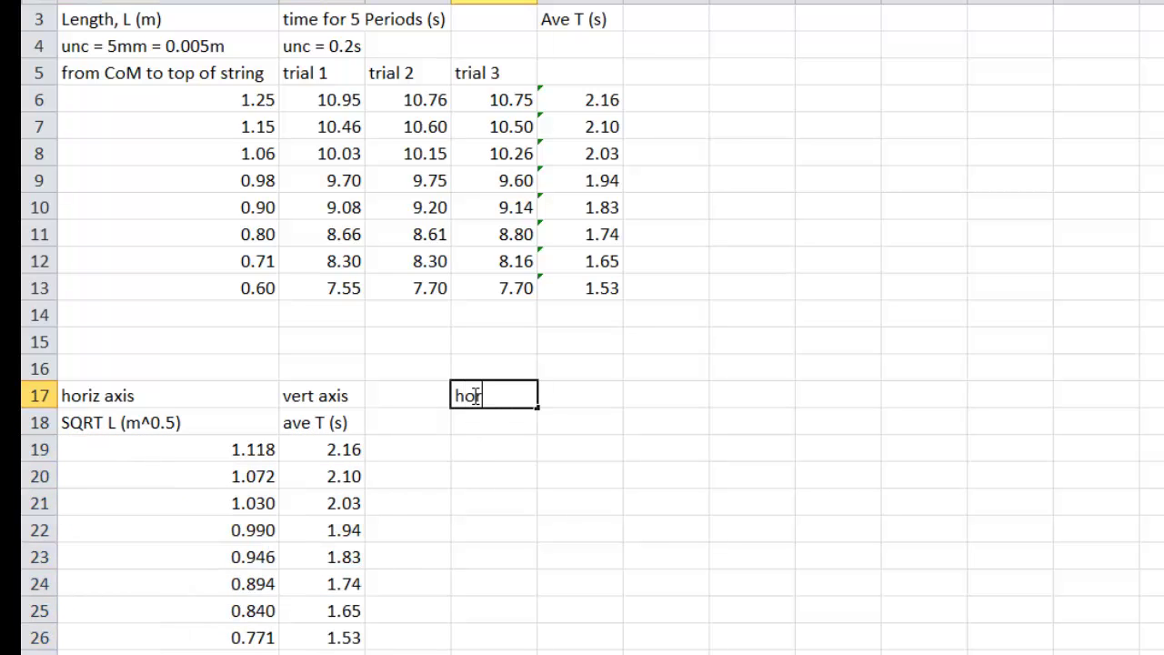
text(iz e-bar)
key(Return)
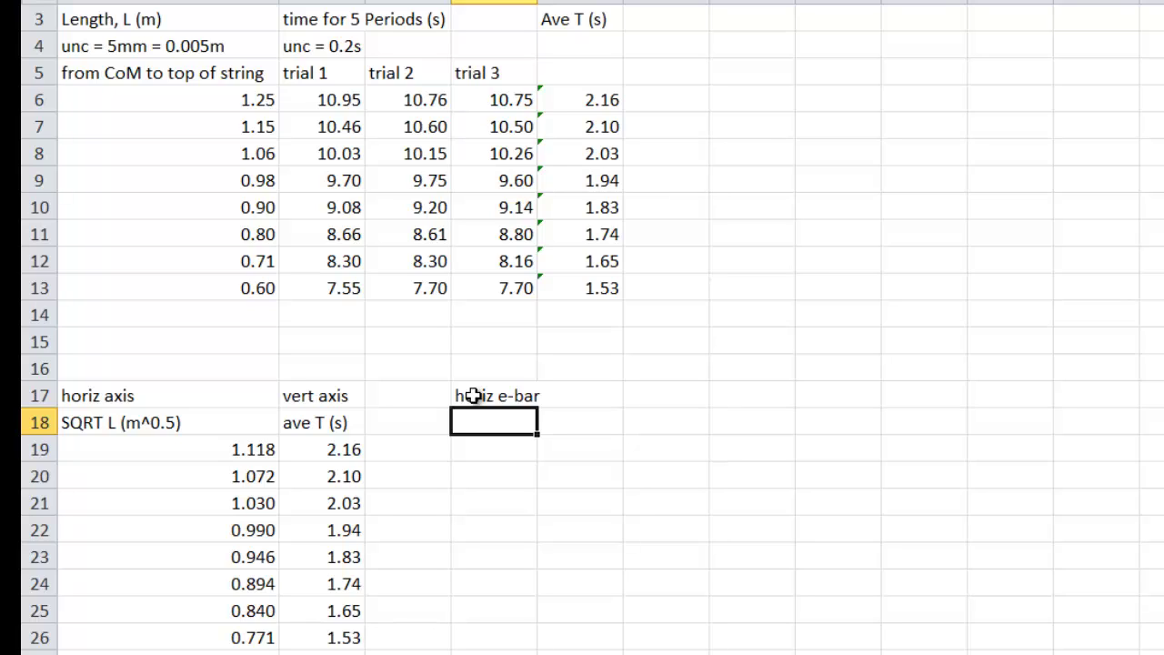
Write the horizontal error-bar expression "0.005/L * L^0.5 * 1/2" as text in D18.
text(0..05)
key(BackSpace)
key(BackSpace)
key(BackSpace)
text(005/L)
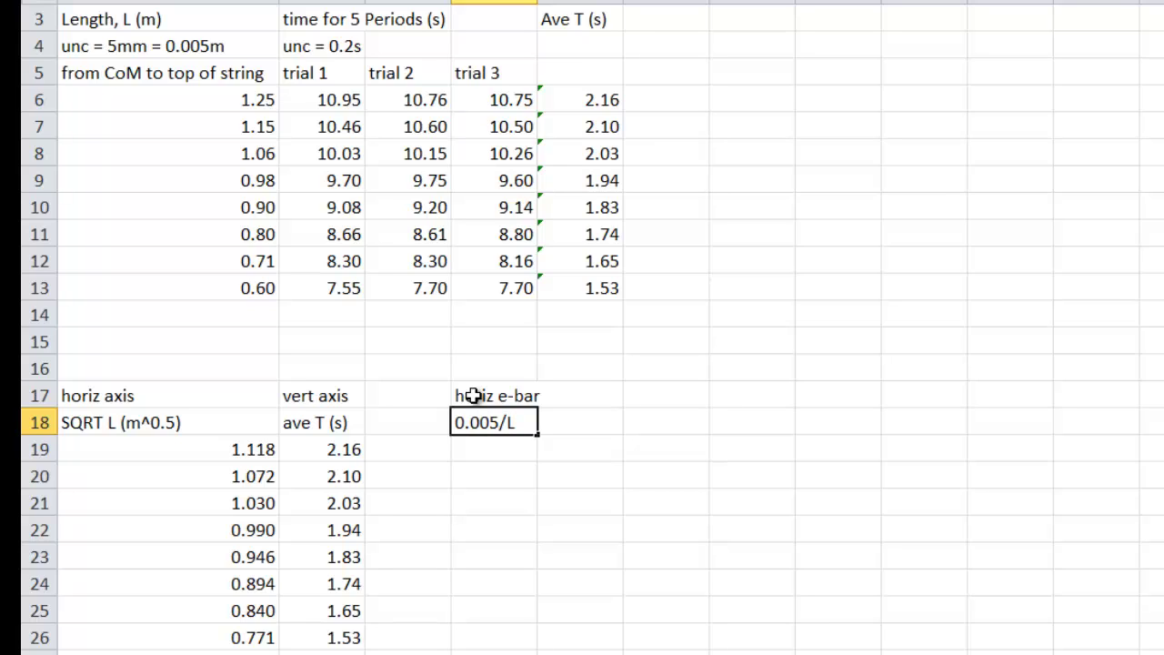
text( * L^0.5 * 1/2)
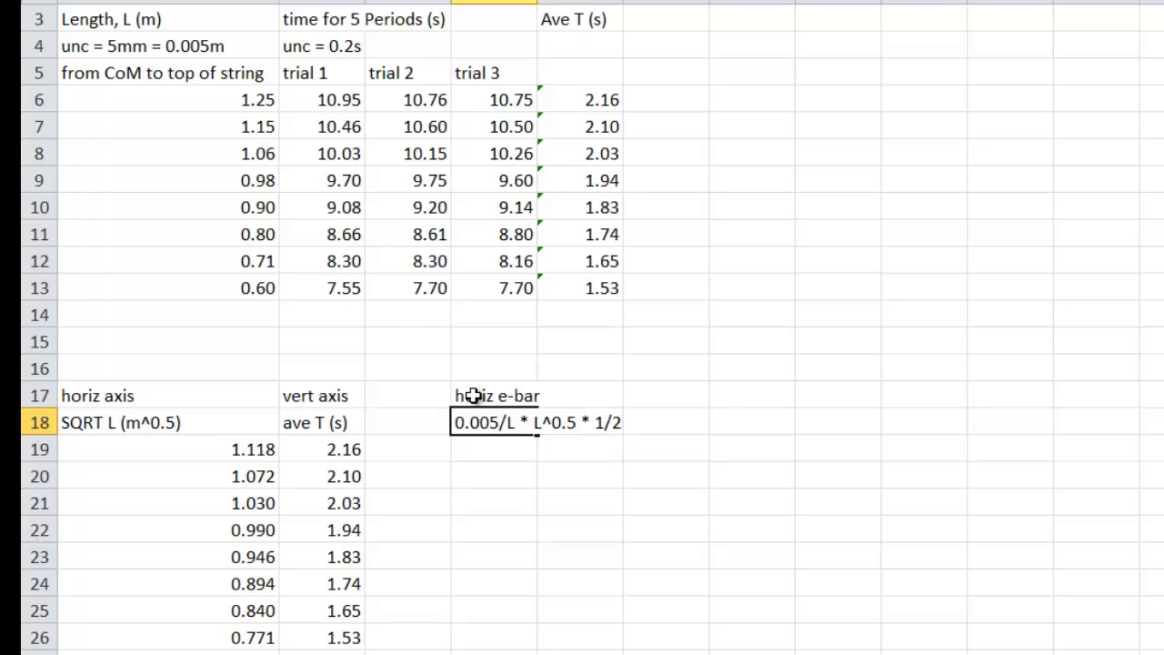
key(Return)
Right-align the horizontal error-bar expression in D18.
click(520, 428)
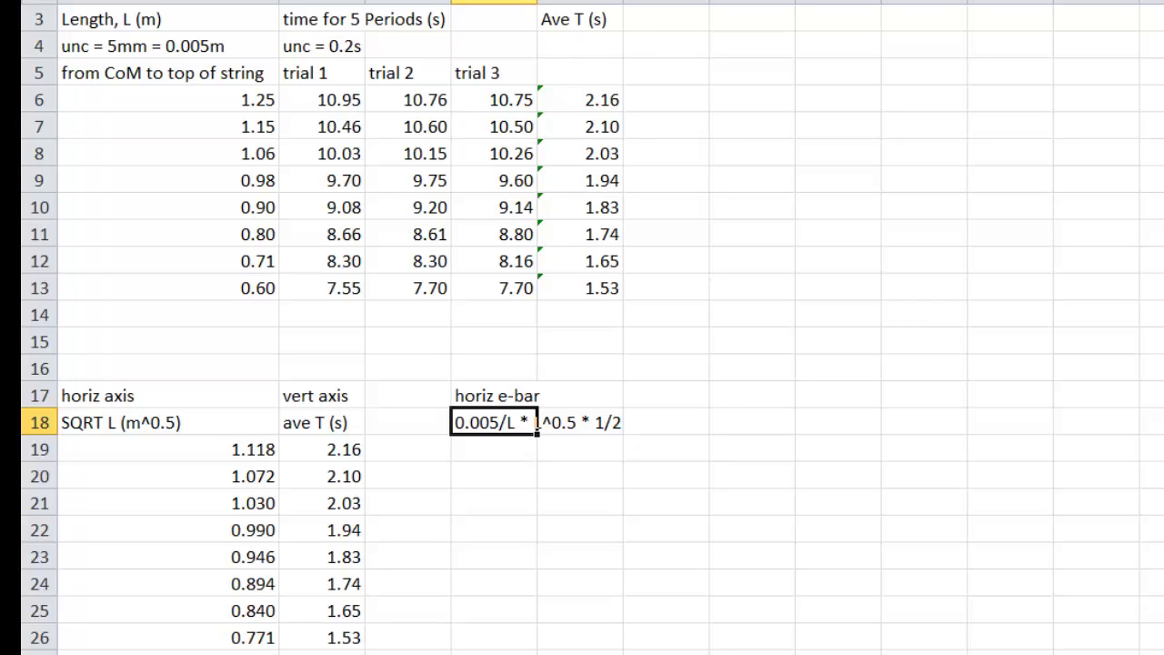
key(alt+h)
key(a)
key(r)
click(544, 466)
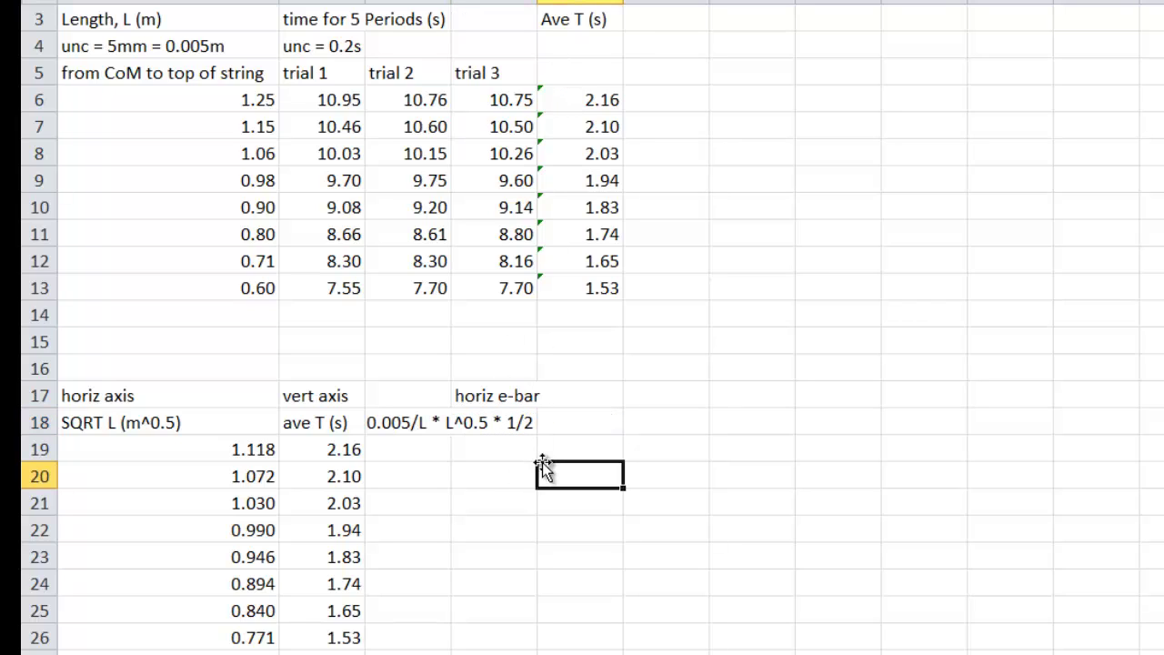
Apply a yellow fill to C18:D18 behind the error-bar expression and select D19.
click(500, 428)
click(420, 428)
key(shift+Right)
key(alt+h)
key(h)
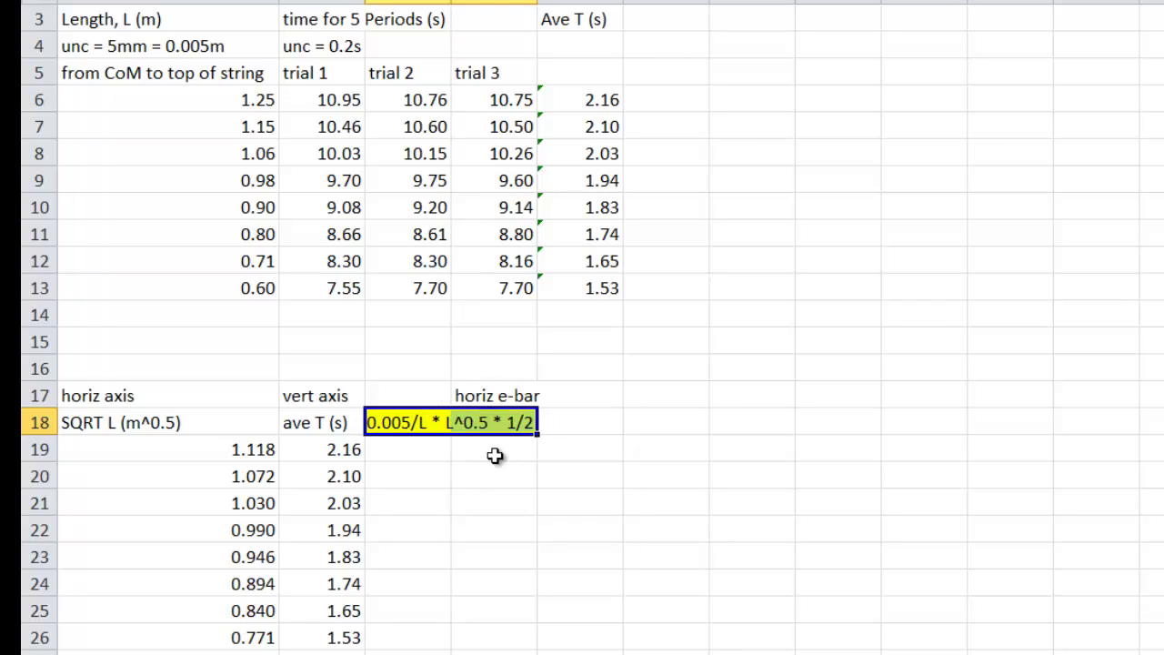
click(494, 452)
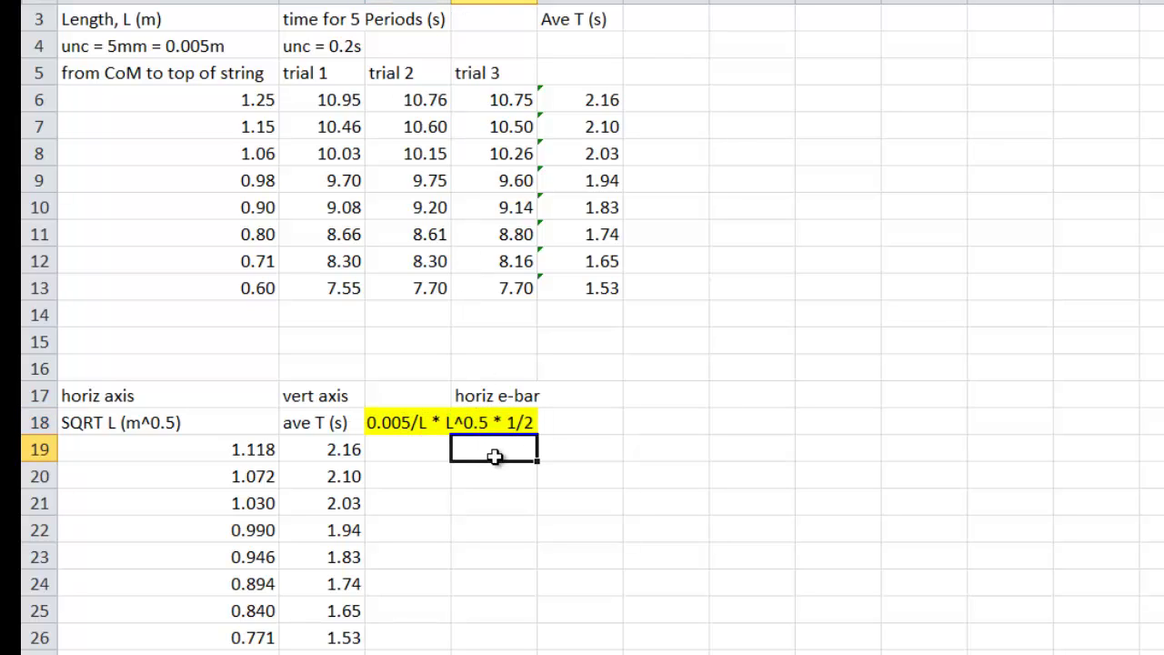
Calculate the first horizontal error bar in D19 with the formula =0.005/A6*A19*0.5.
key(Up)
key(Left)
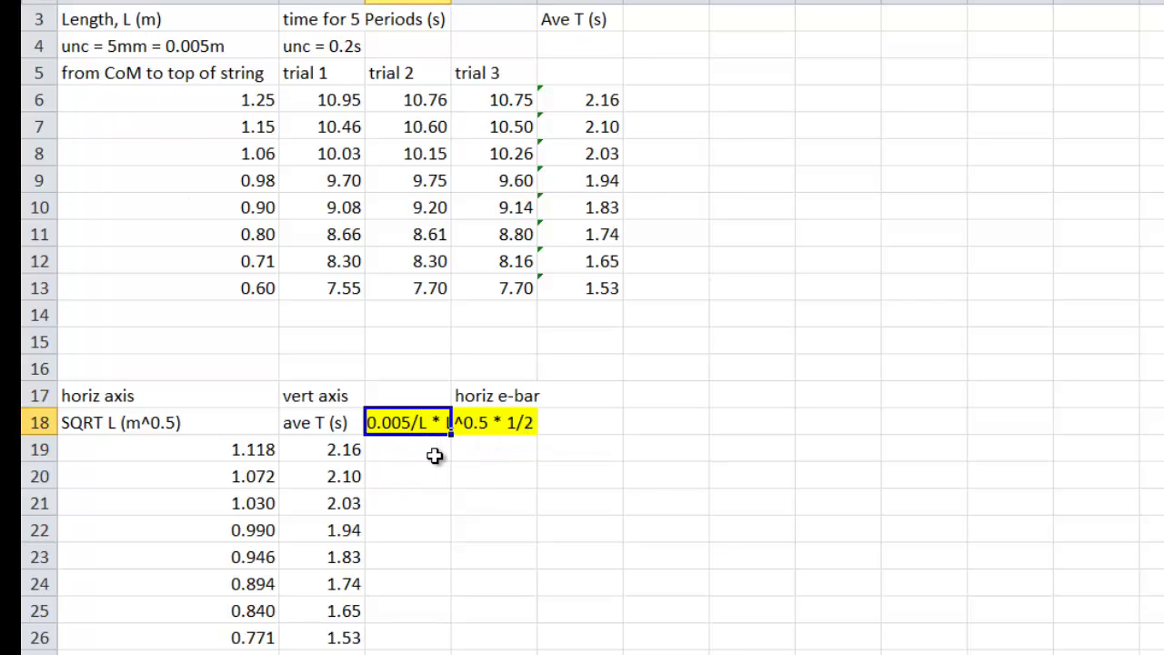
key(Right)
key(Down)
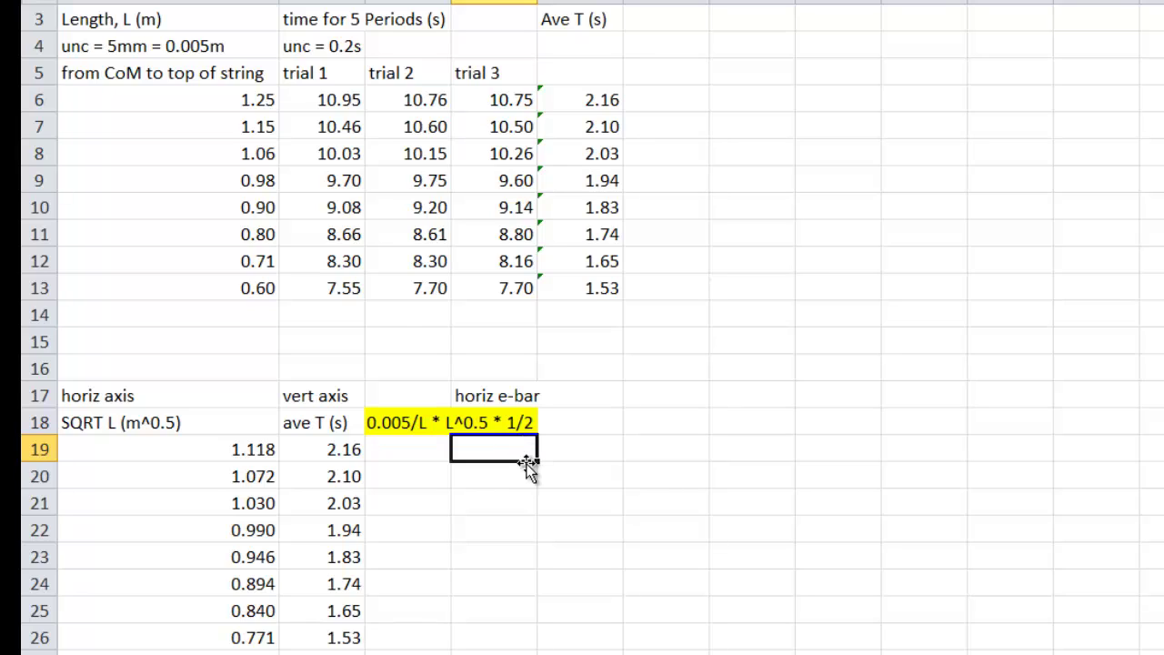
text(=0.005/)
click(208, 98)
text(*)
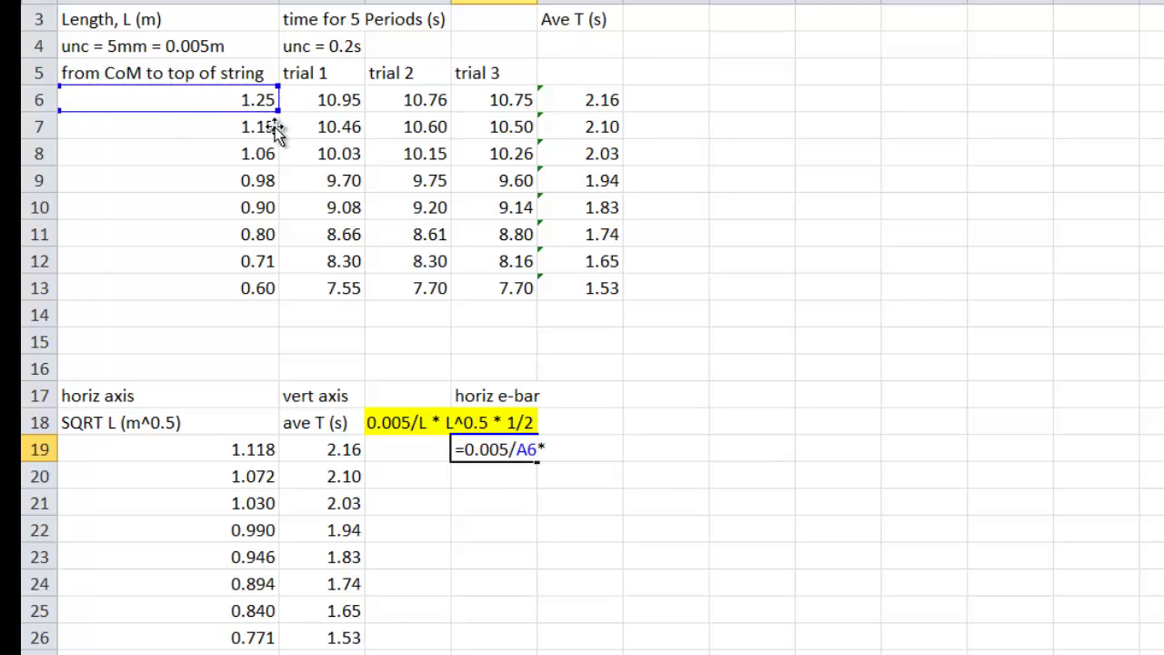
click(199, 450)
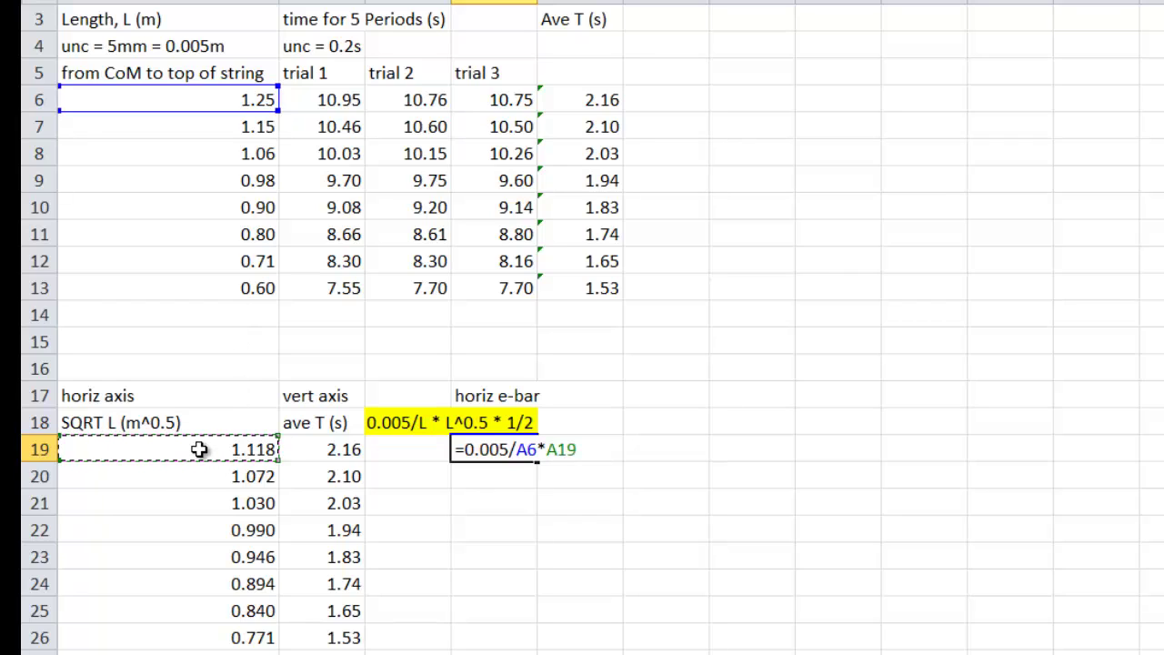
text(*0.5)
key(Return)
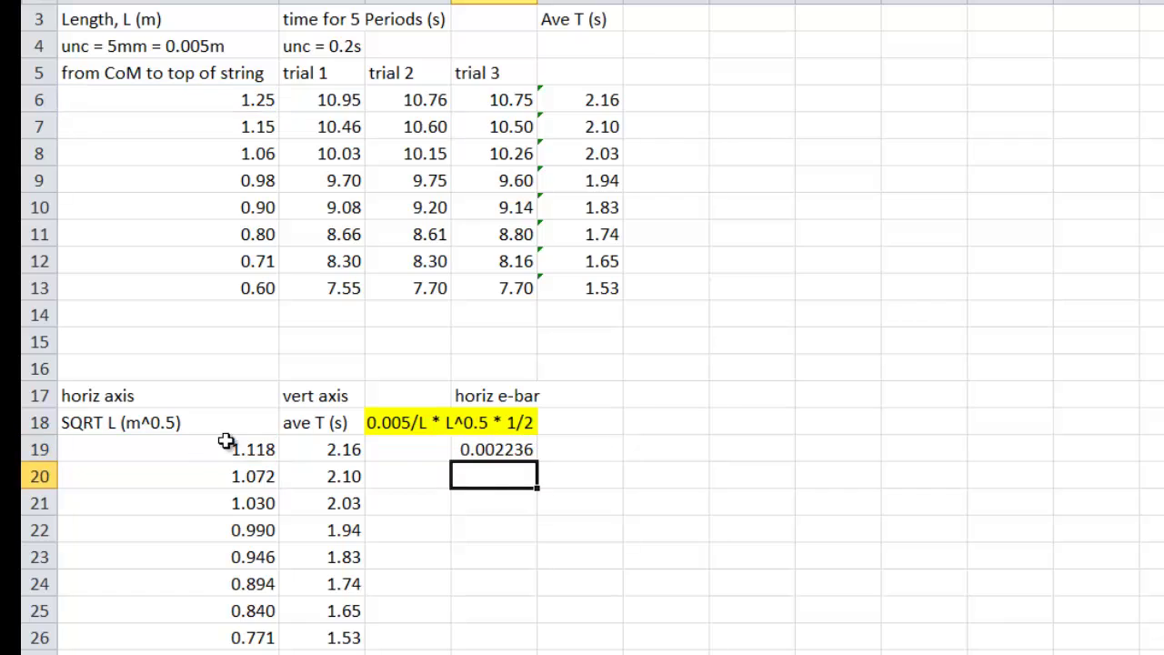
Fill the horizontal error-bar formula from D19 down through D26.
click(521, 452)
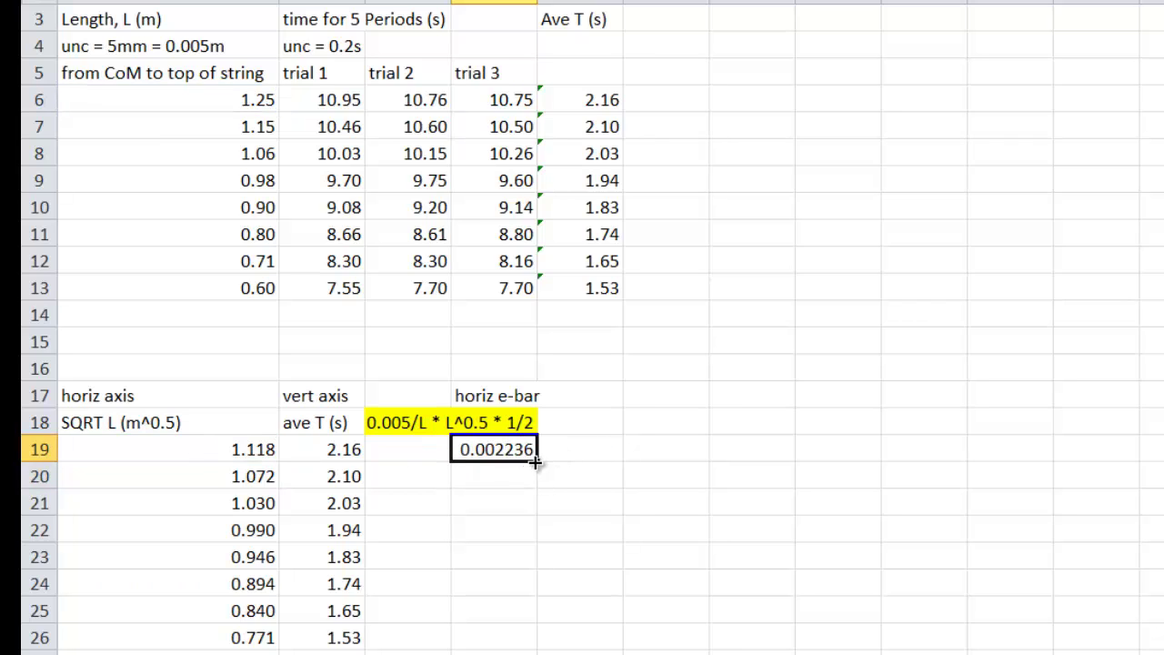
drag(537, 461, 529, 648)
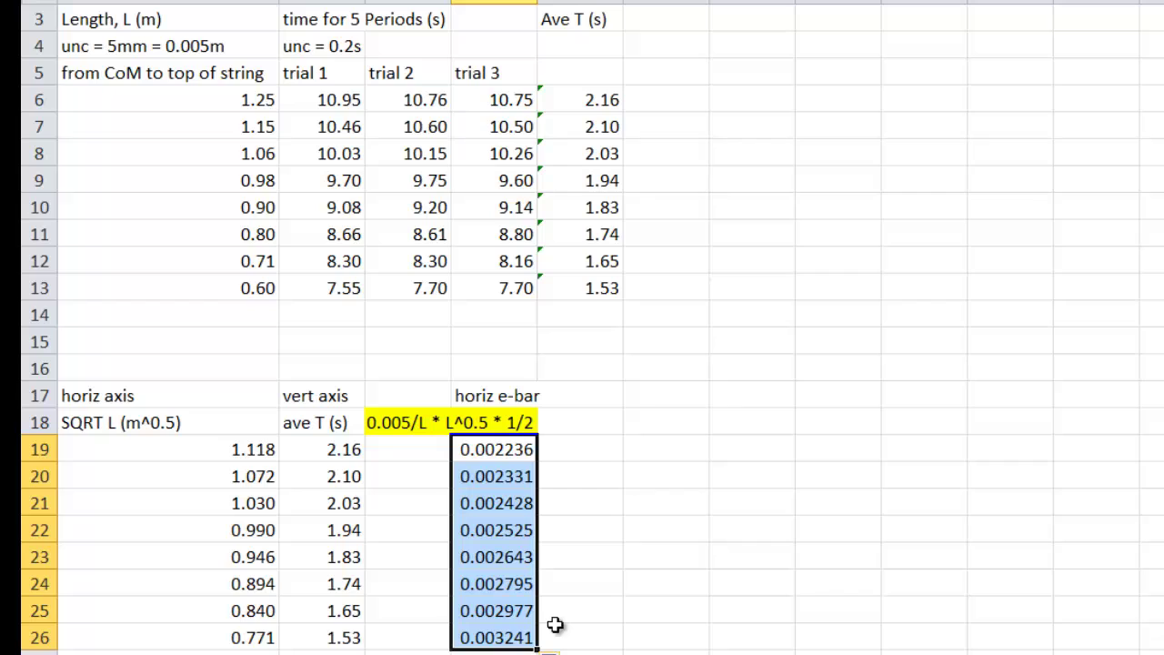
click(627, 557)
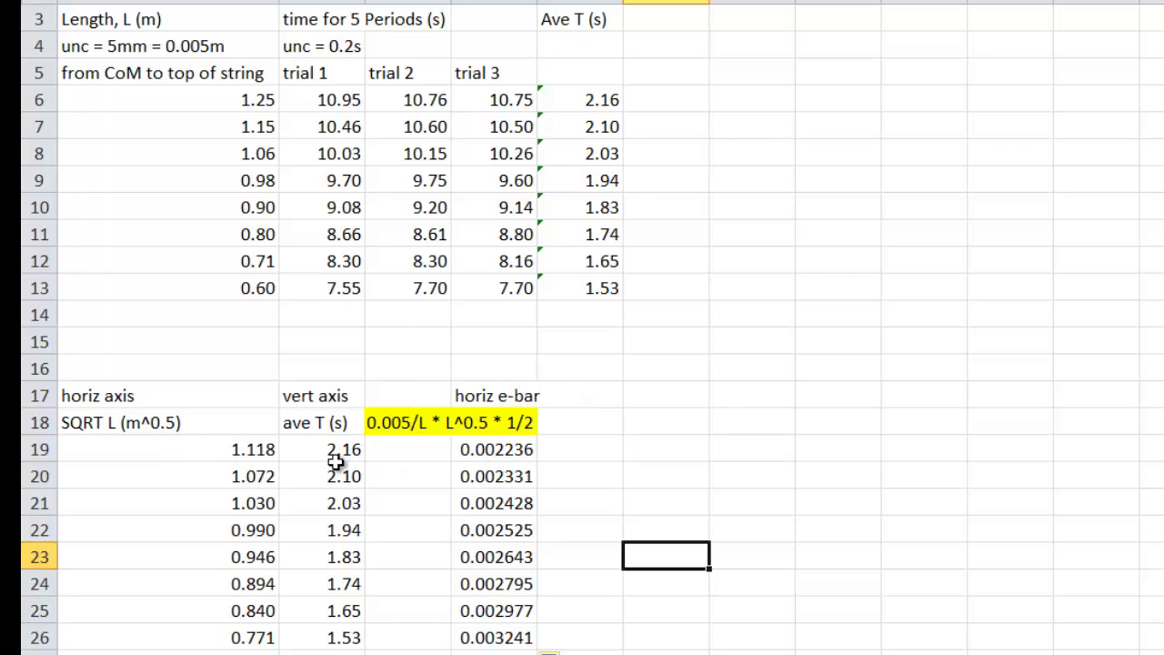
Enter the heading "vert e-bar" in E17 and the expression "(max-min)/2/5" as text in E18.
click(556, 396)
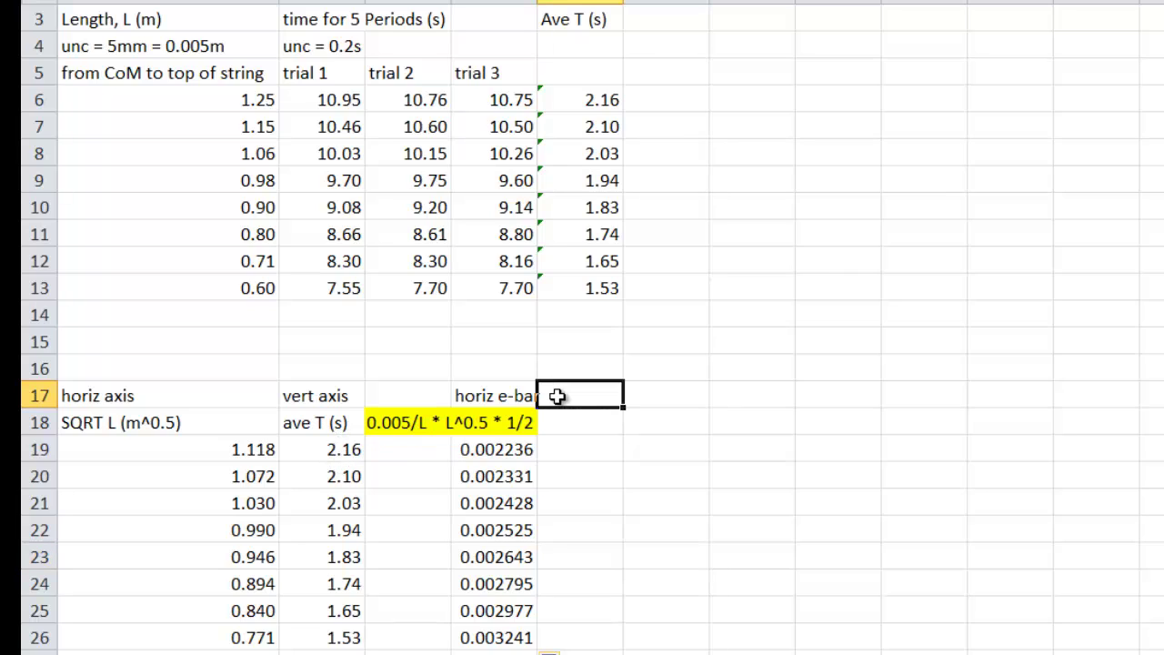
text(vert e-bar)
key(Return)
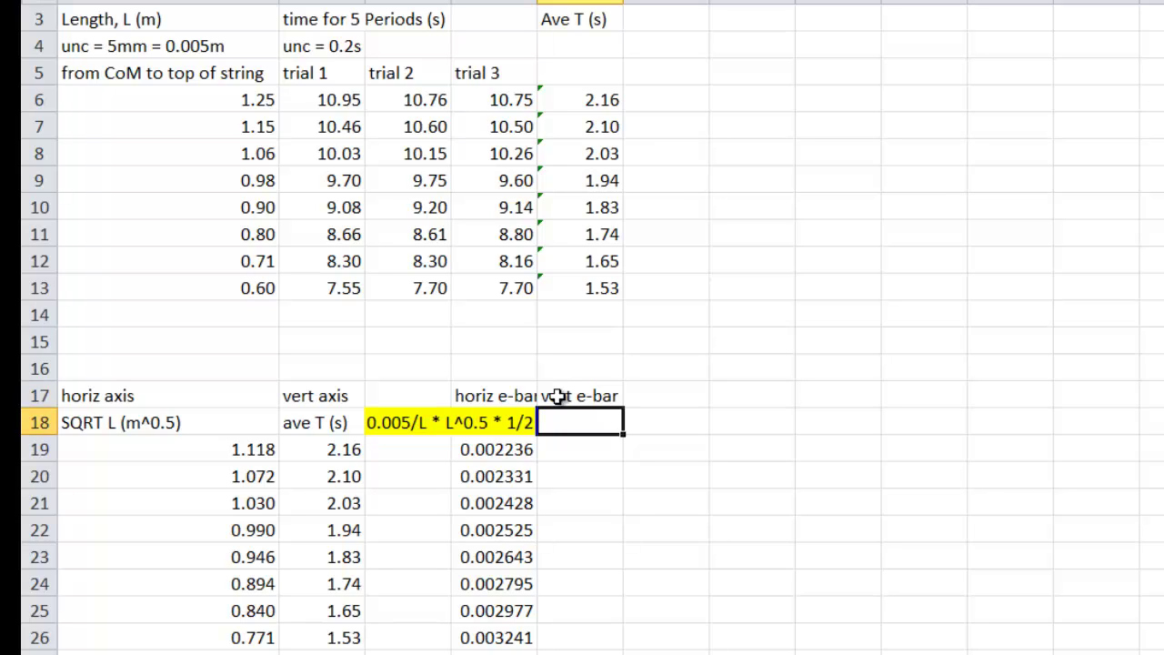
text((max-min)/2)
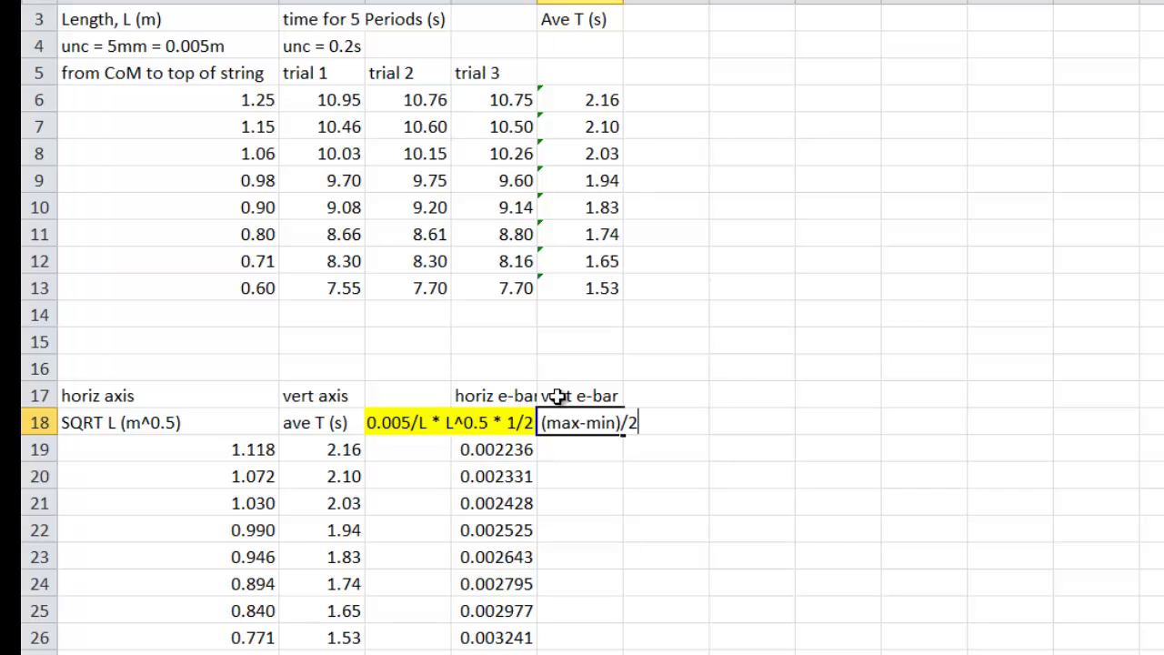
text(/5)
key(Return)
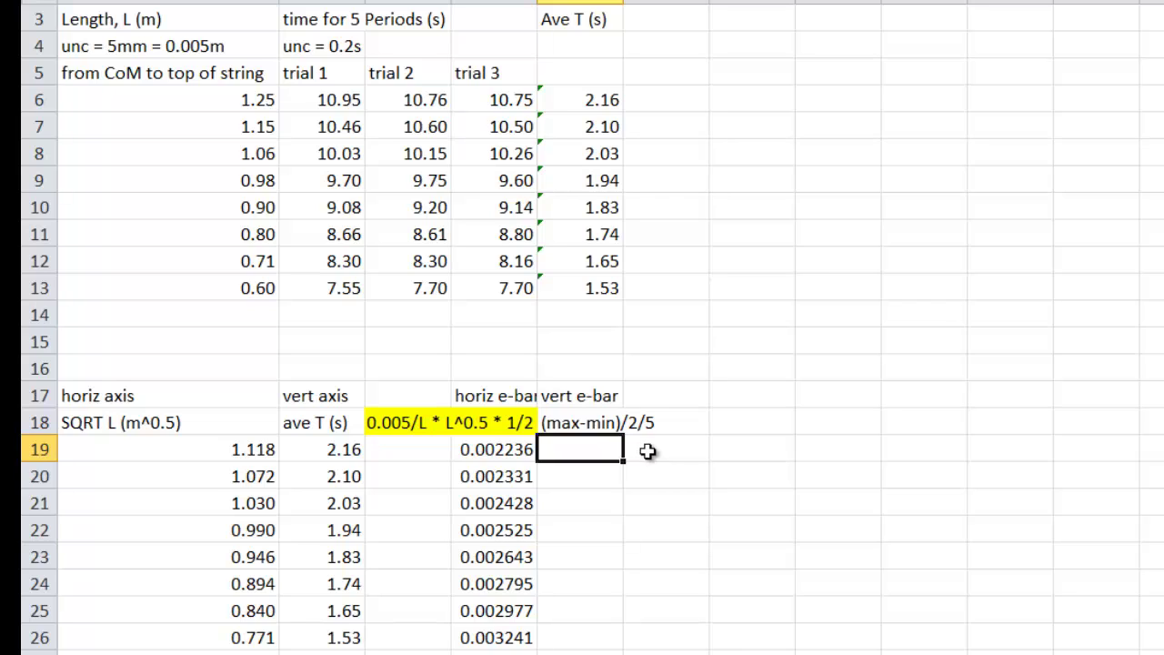
Calculate the first vertical error bar in E19 with the formula =(MAX(B6:D6)-MIN(B6:D6))/2/5.
text(=MAX)
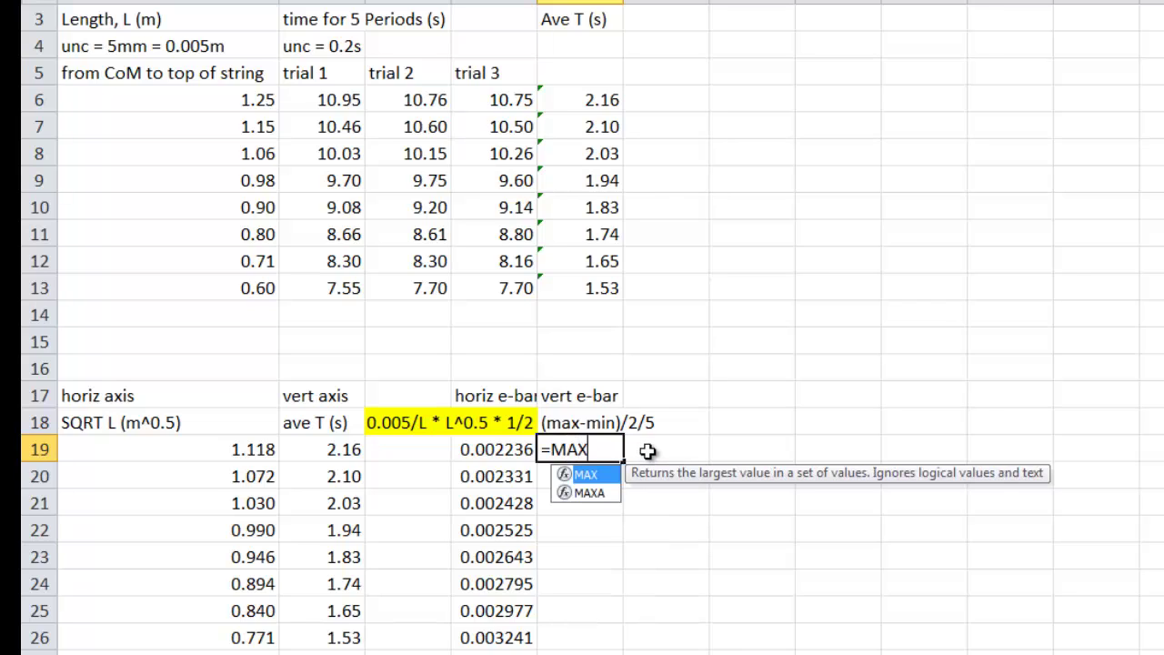
key(BackSpace)
key(BackSpace)
key(BackSpace)
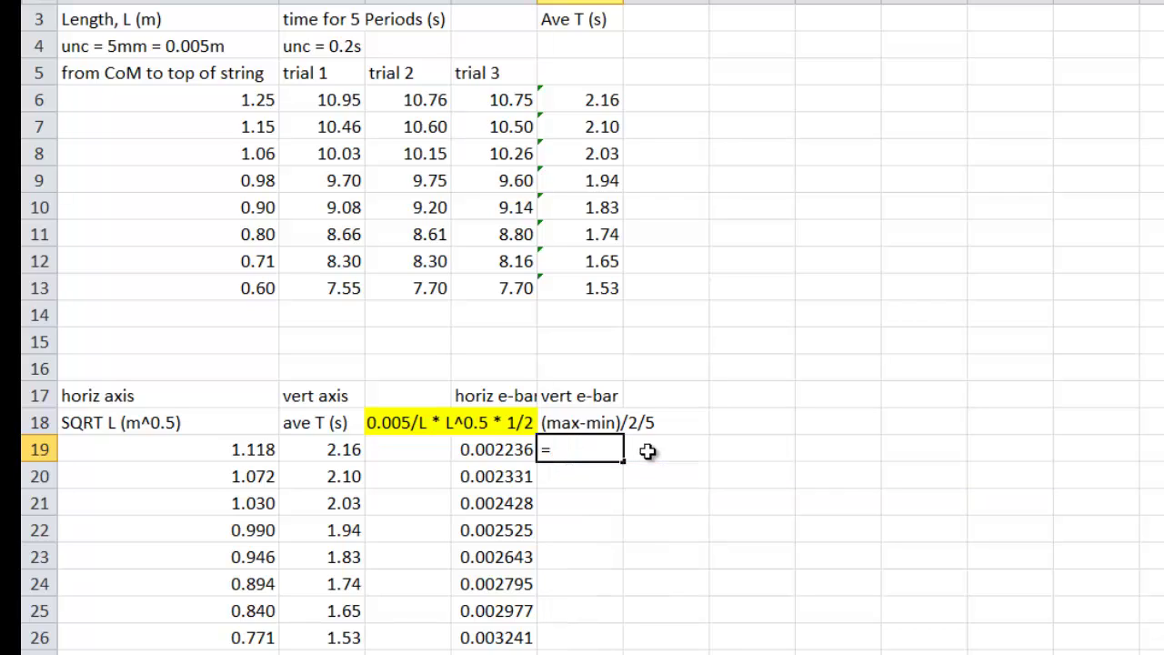
text((MAX)
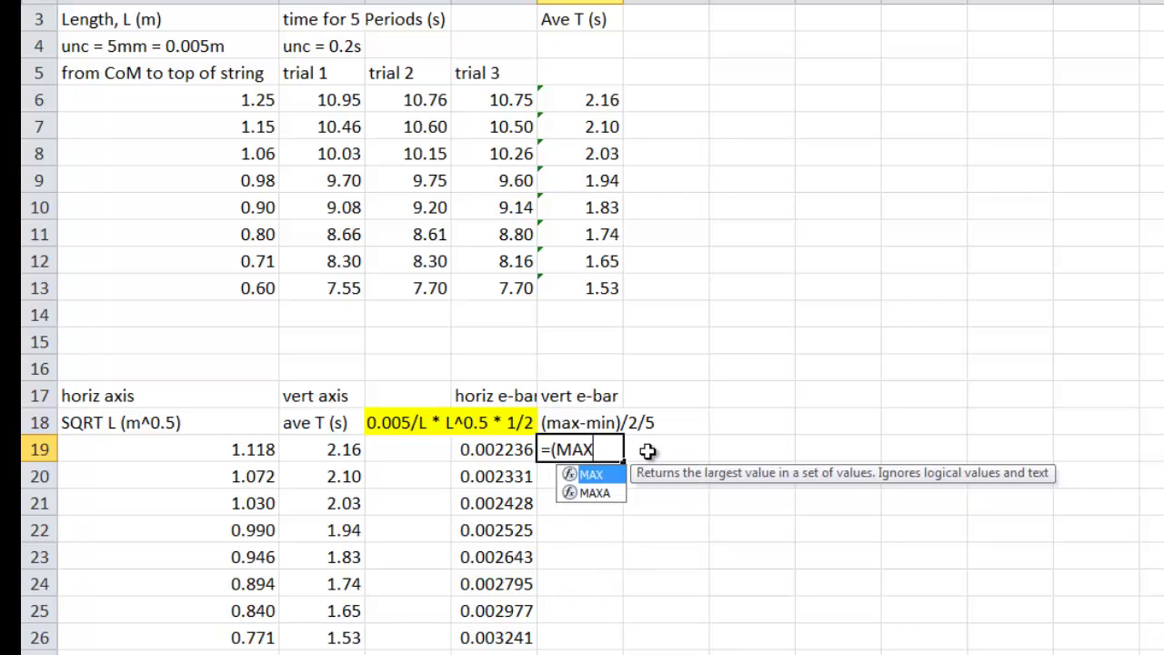
text(()
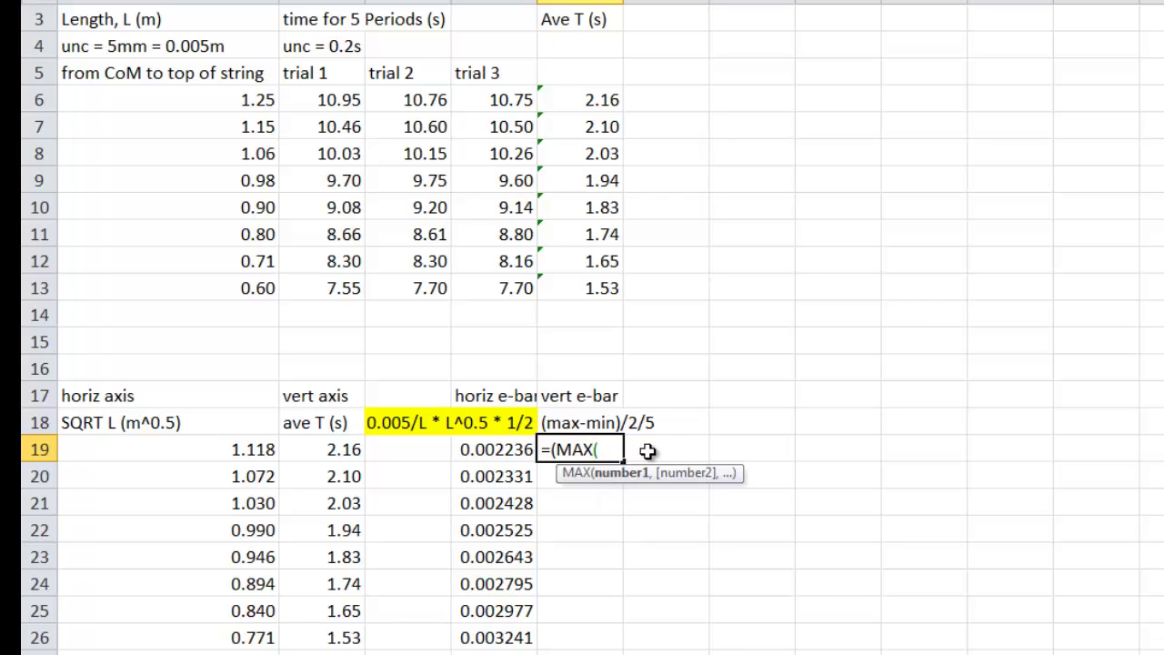
drag(305, 102, 468, 110)
text())
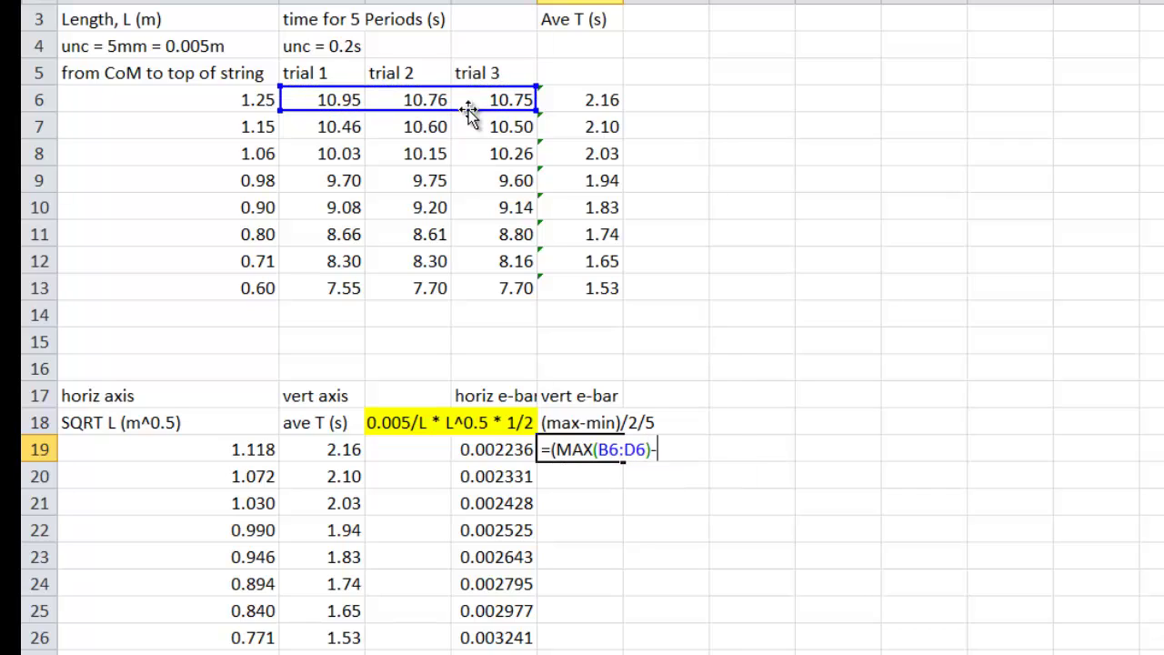
text(-MIN)
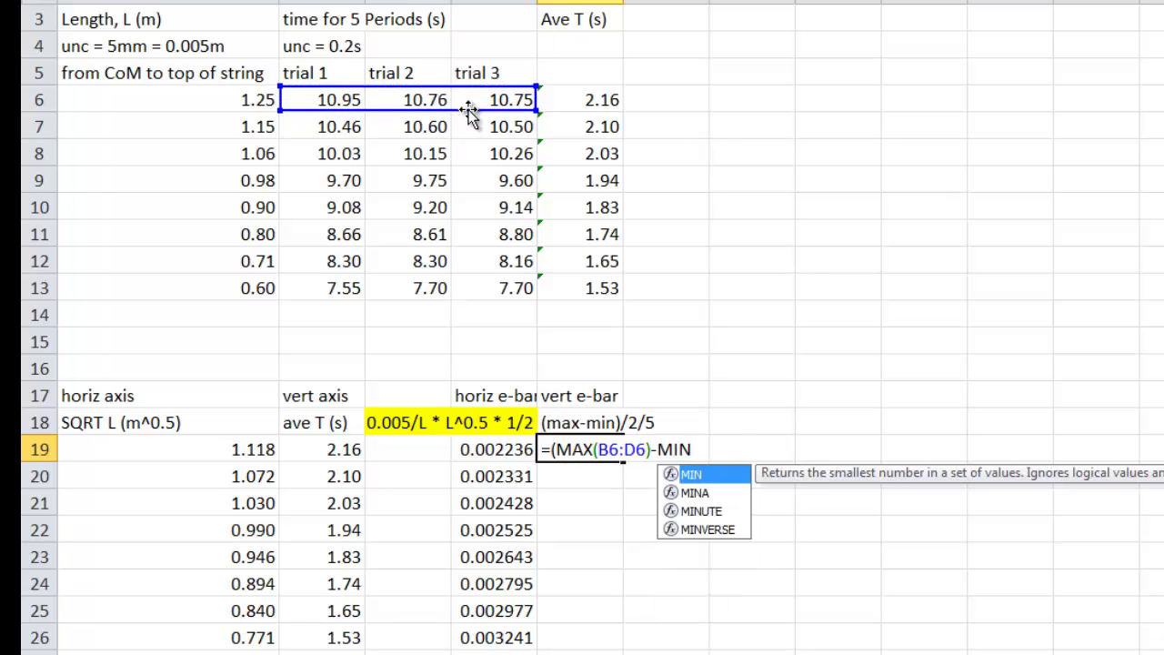
text(()
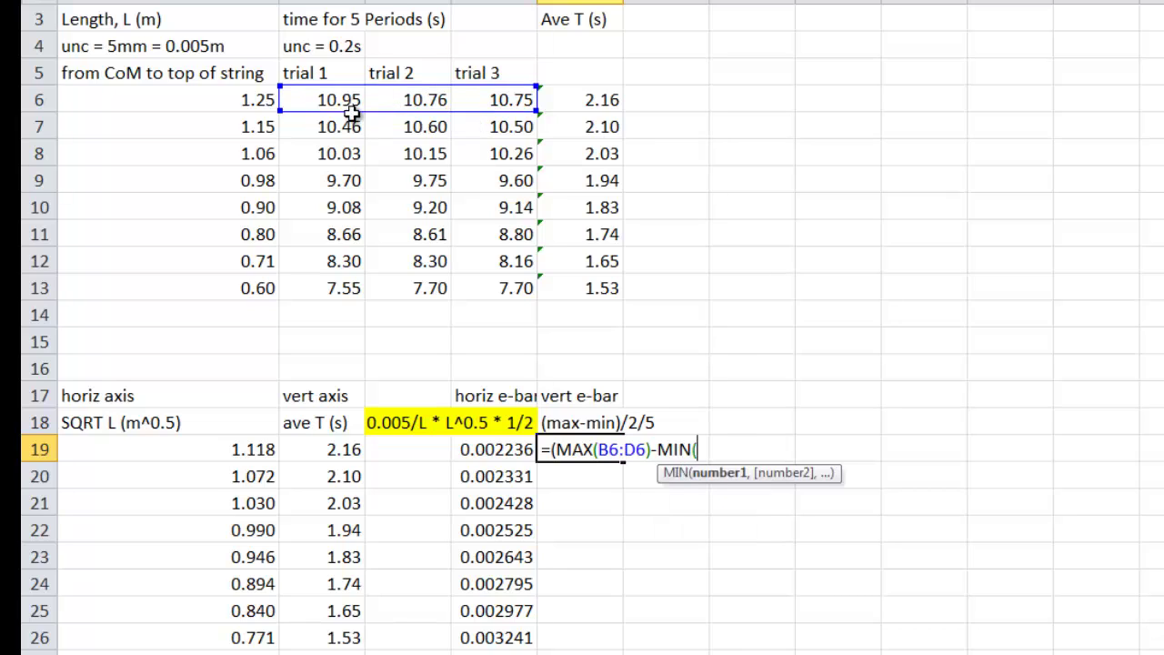
drag(347, 99, 480, 99)
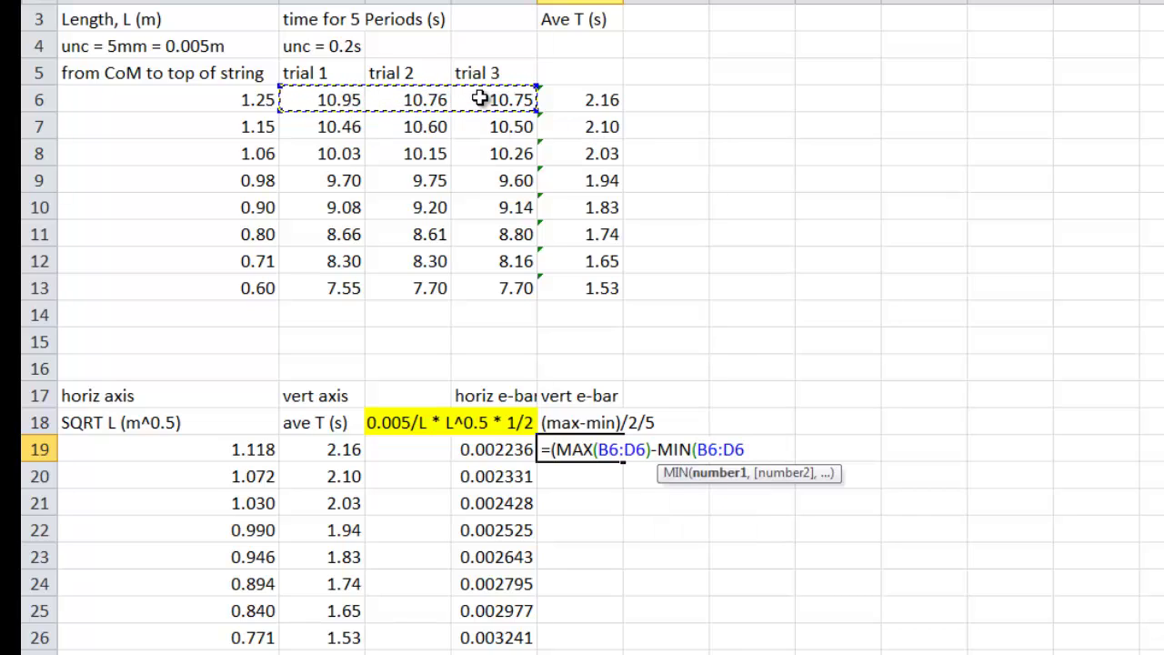
text())/2/5)
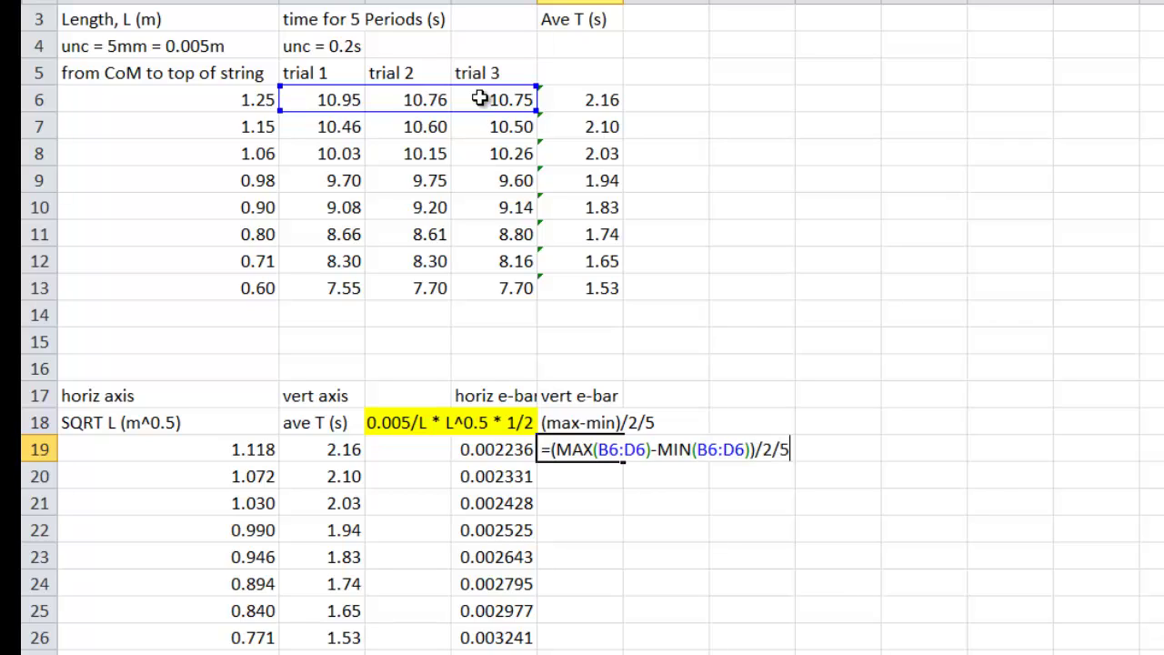
key(Return)
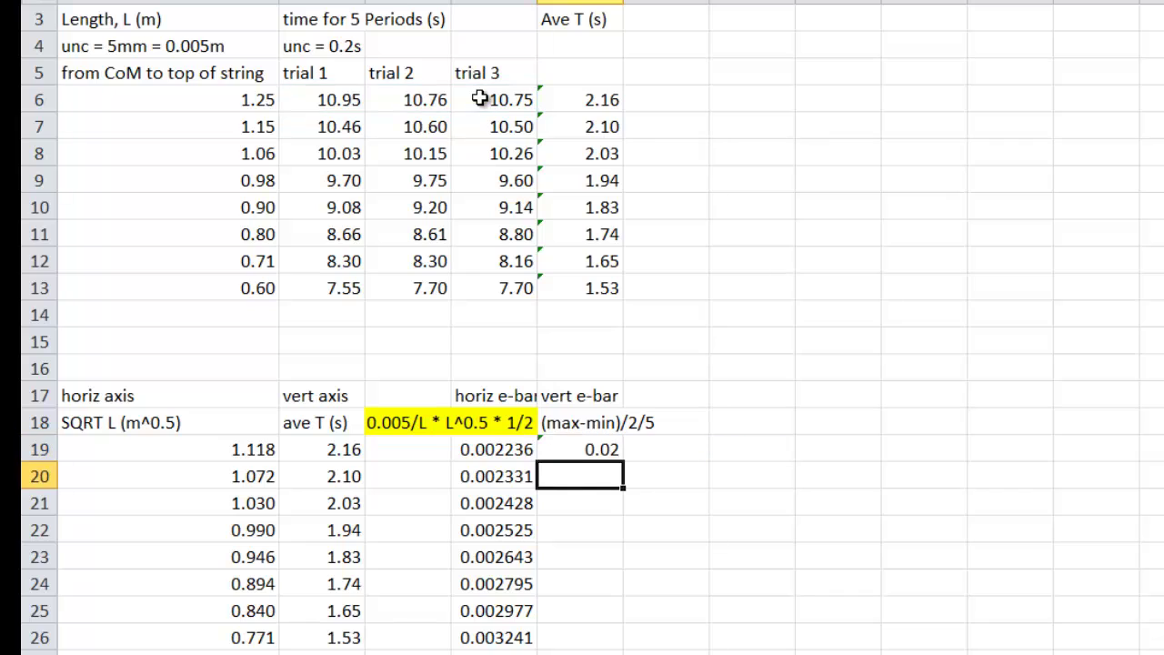
Fill the vertical error-bar formula from E19 down through E26.
click(589, 445)
drag(623, 462, 619, 641)
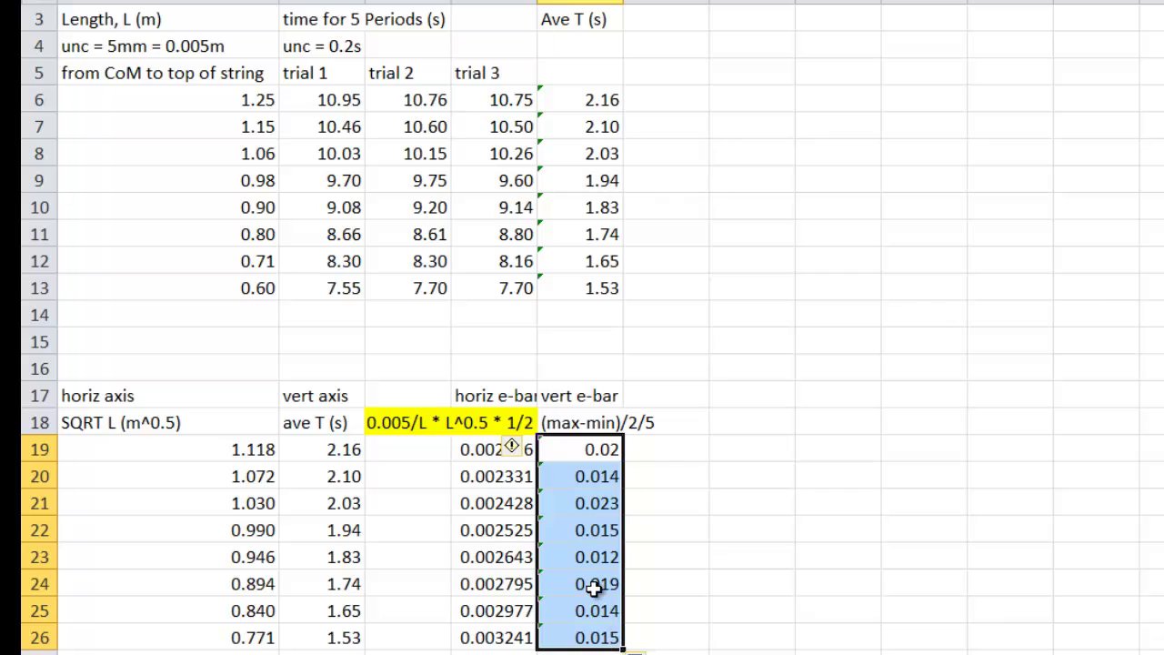
click(669, 538)
Apply a light purple fill to E18:F18 behind the vertical error-bar expression.
drag(572, 422, 649, 410)
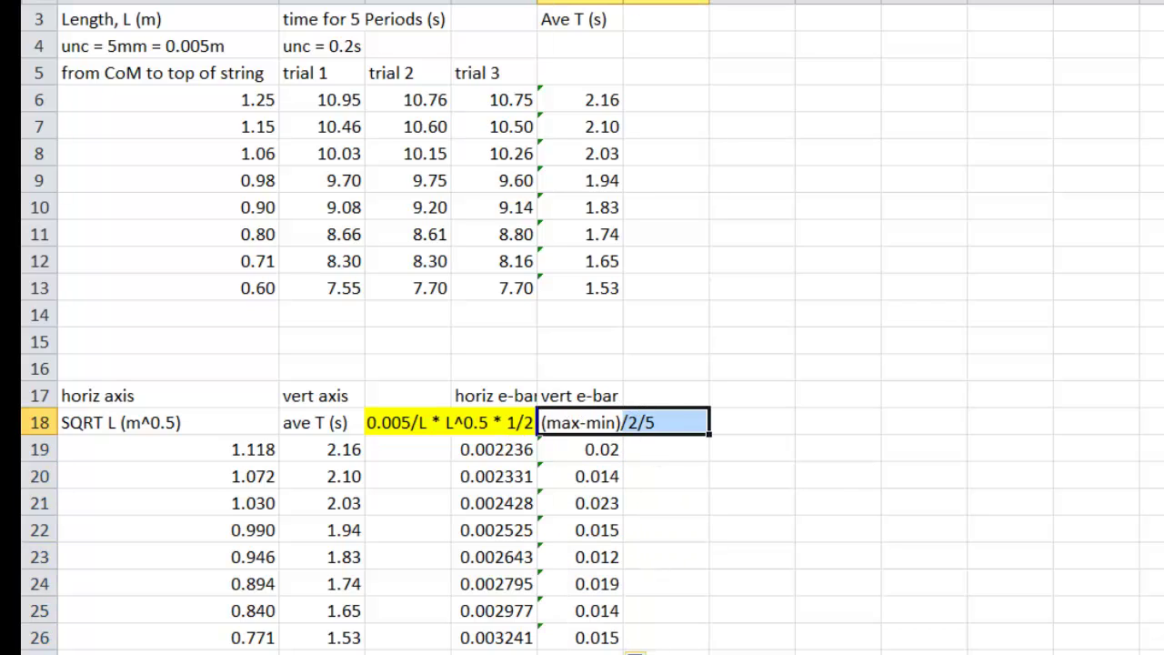
click(346, 2)
click(469, 4)
click(871, 525)
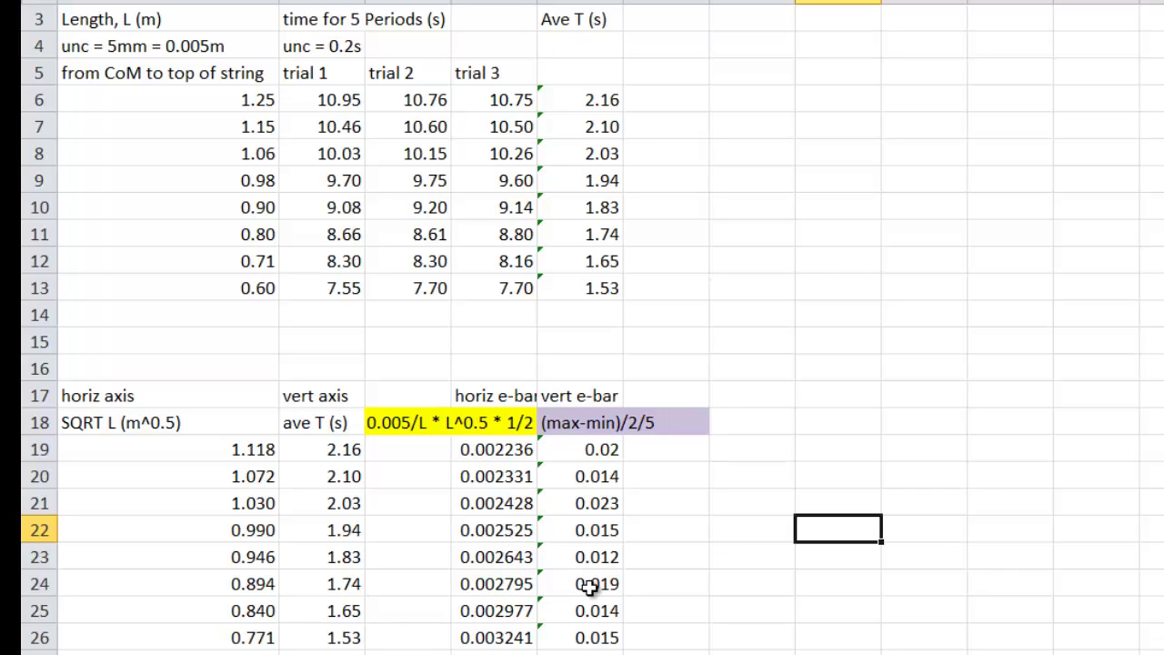
Insert a markers-only scatter chart of A19:B26 and move it beside the data, clear of the error-bar columns.
key(alt+Tab)
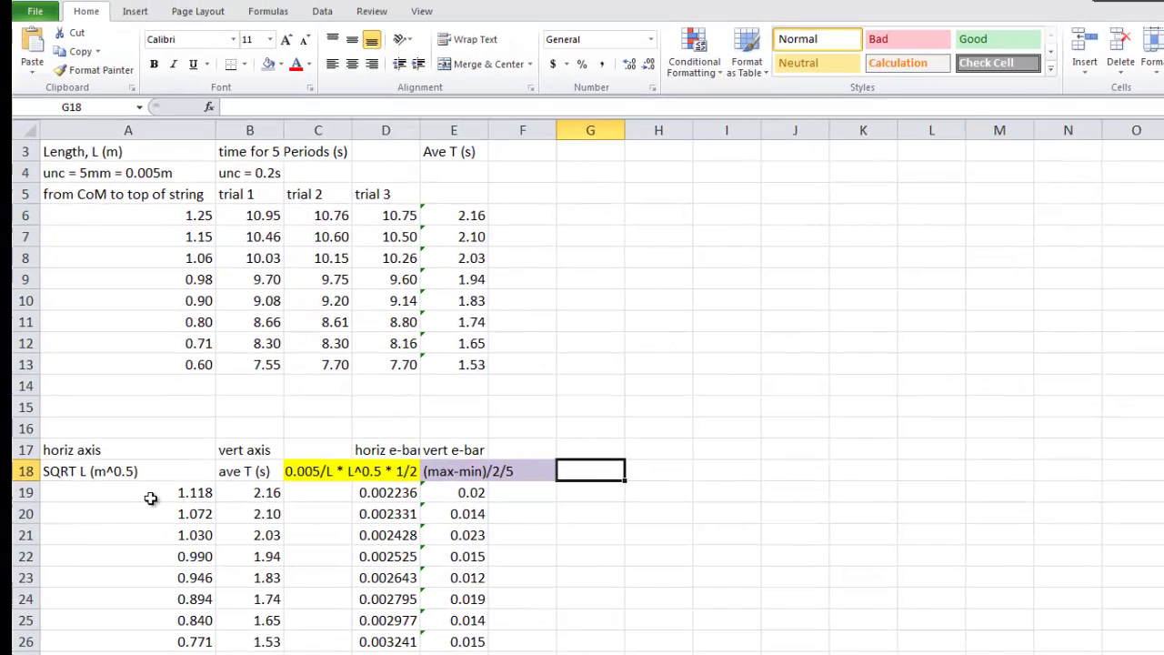
drag(151, 497, 259, 641)
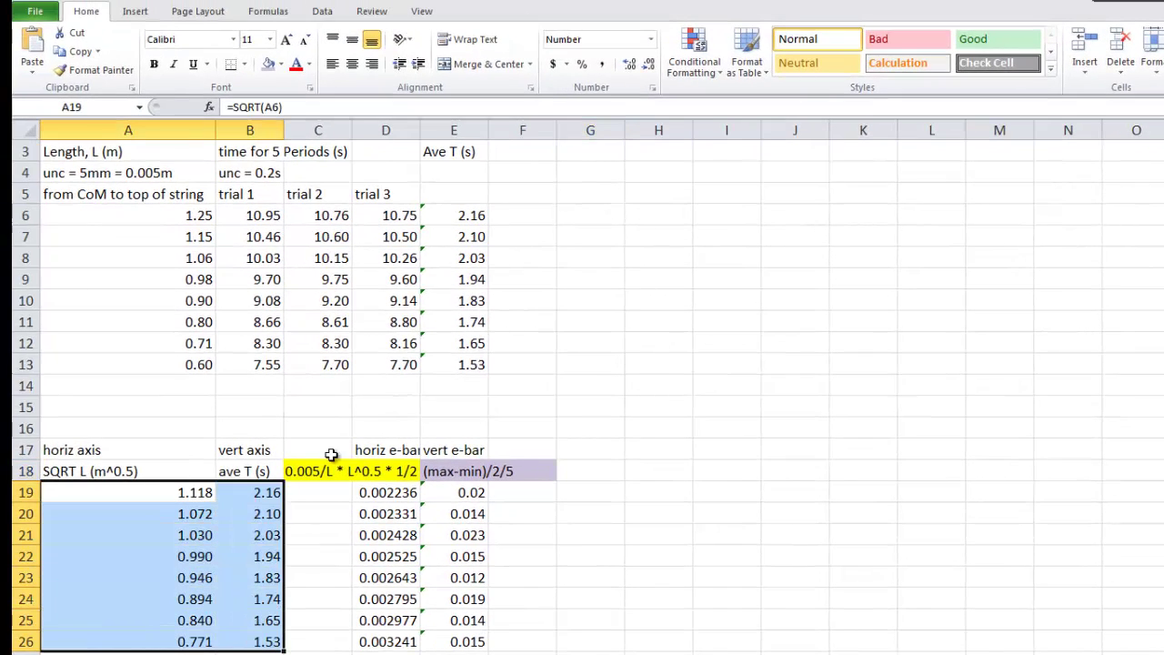
click(136, 12)
click(521, 60)
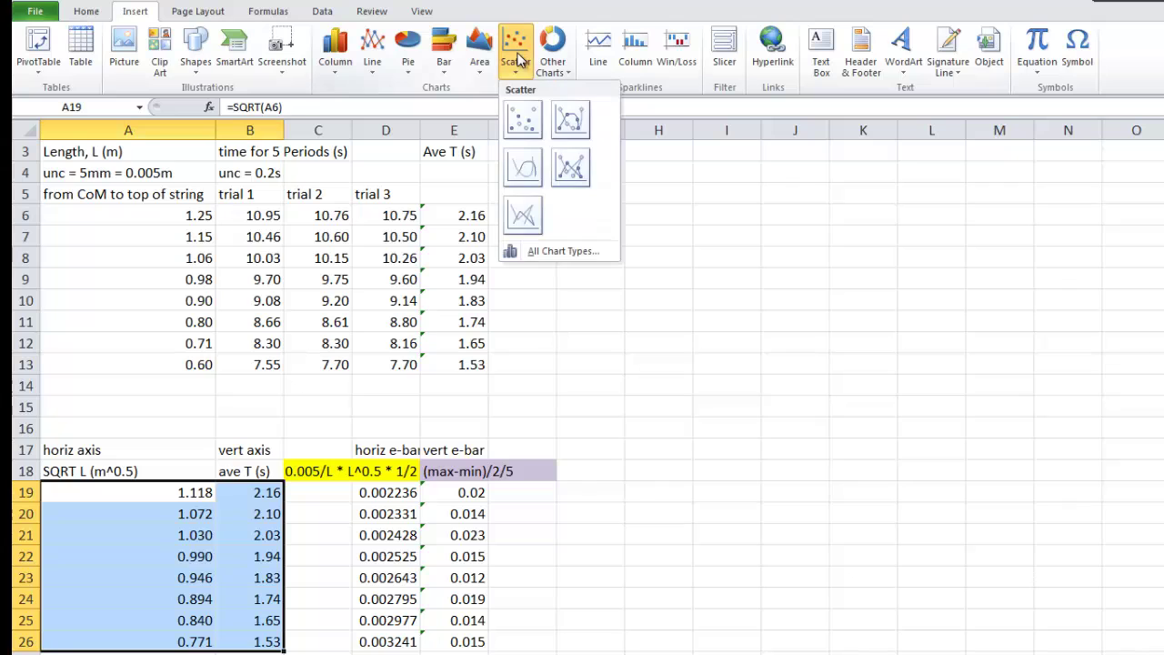
click(525, 124)
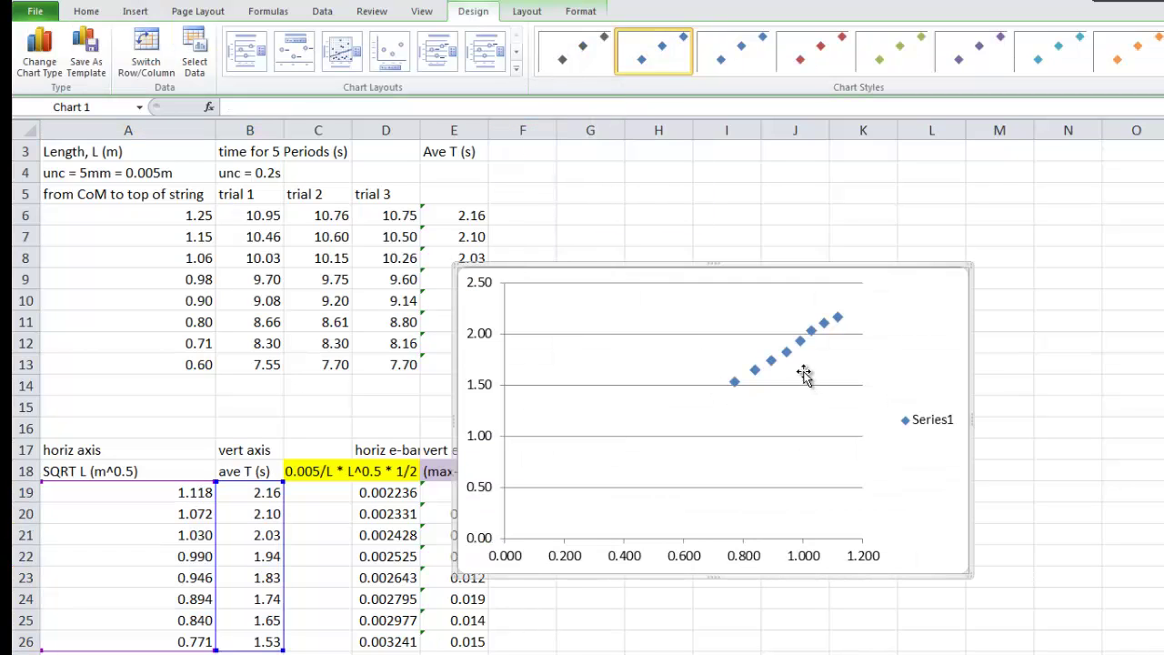
drag(740, 265, 910, 247)
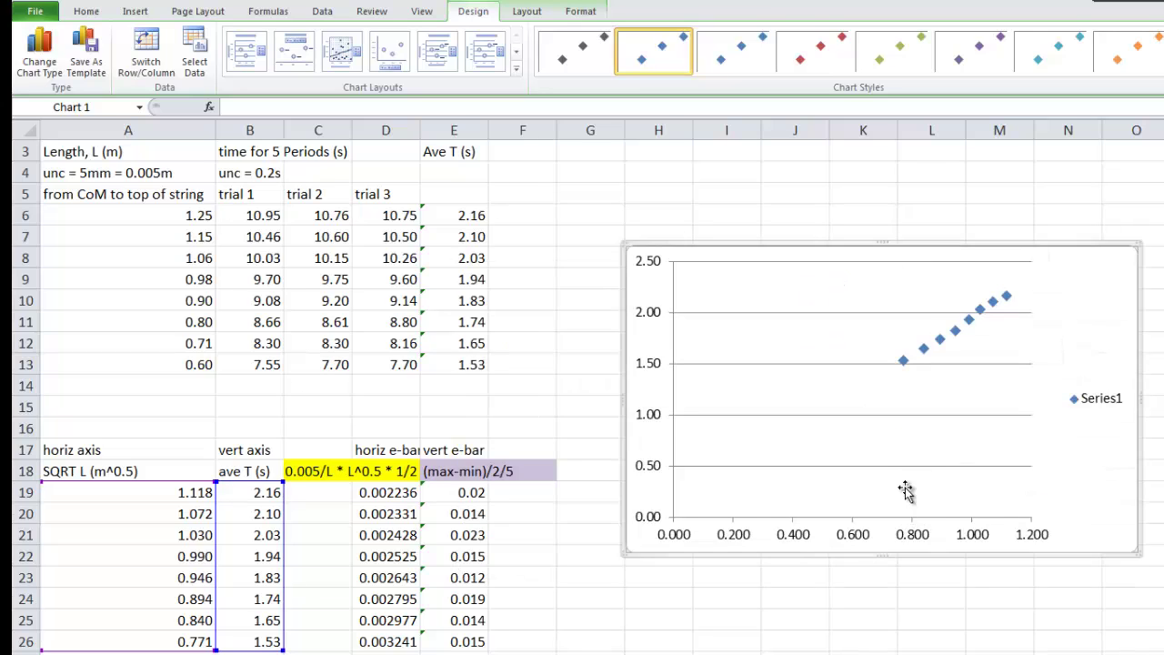
Add a title below the chart's horizontal axis reading "Square-root of L (m^0.5)".
click(914, 540)
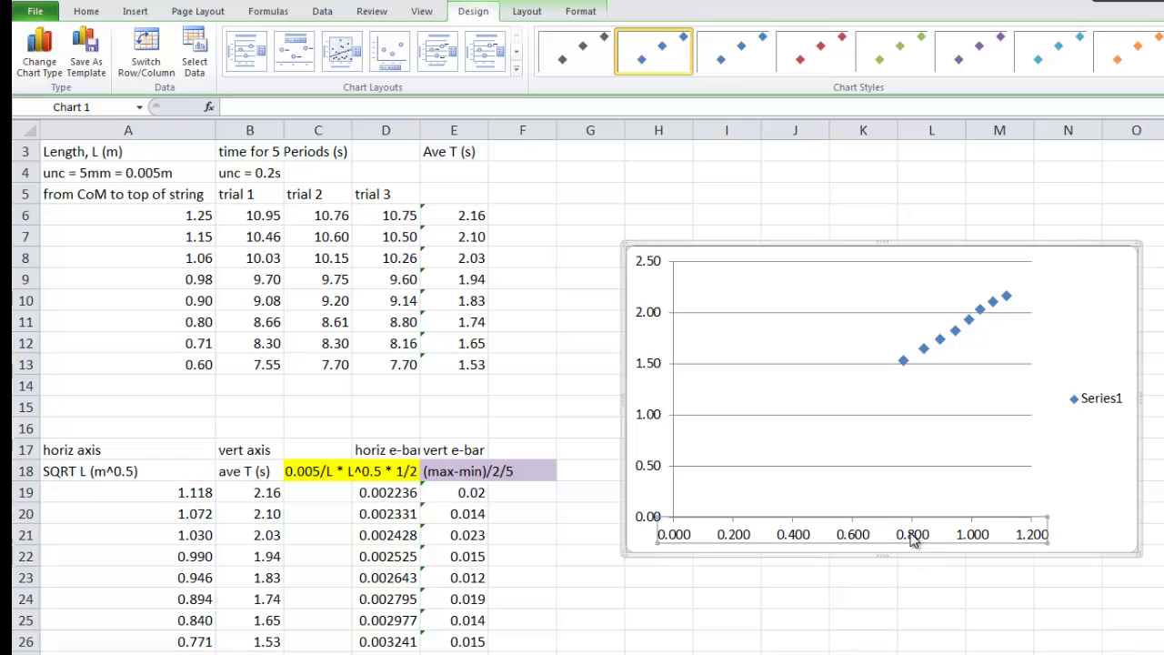
click(527, 15)
click(326, 76)
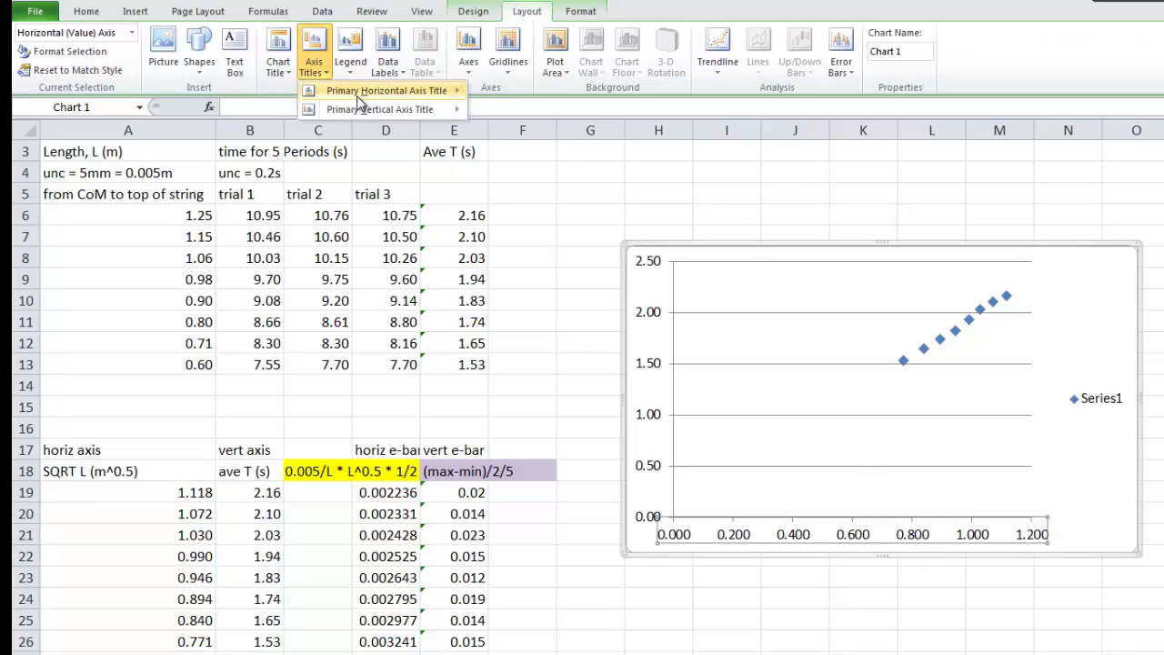
mouse_move(427, 90)
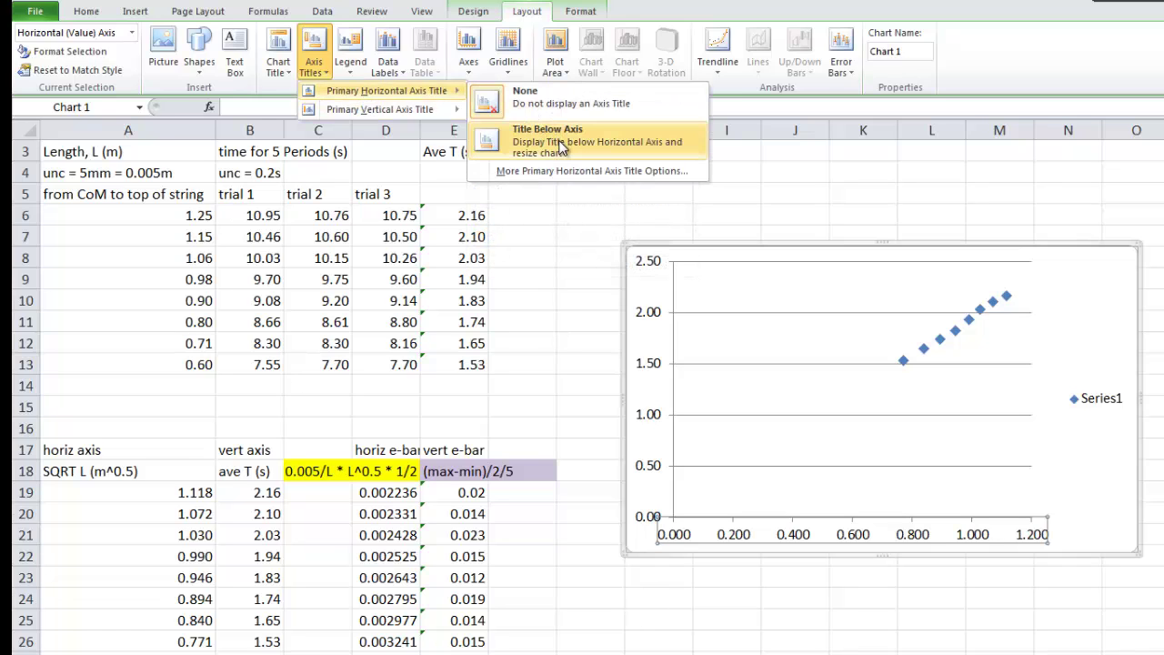
click(548, 135)
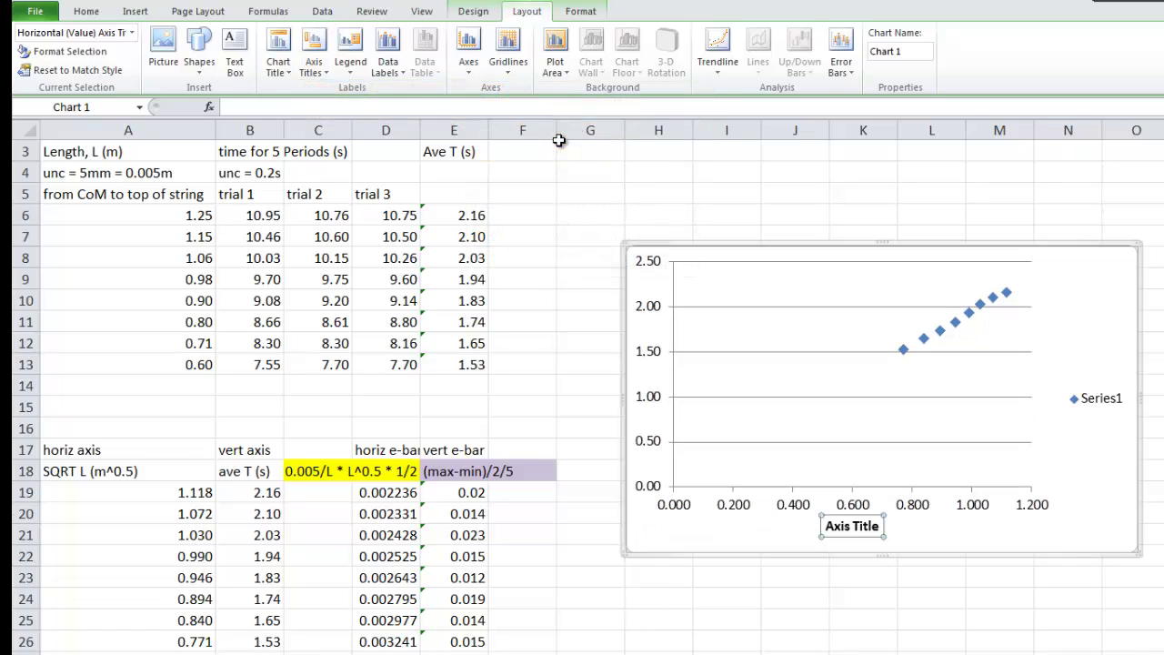
text(Sqar)
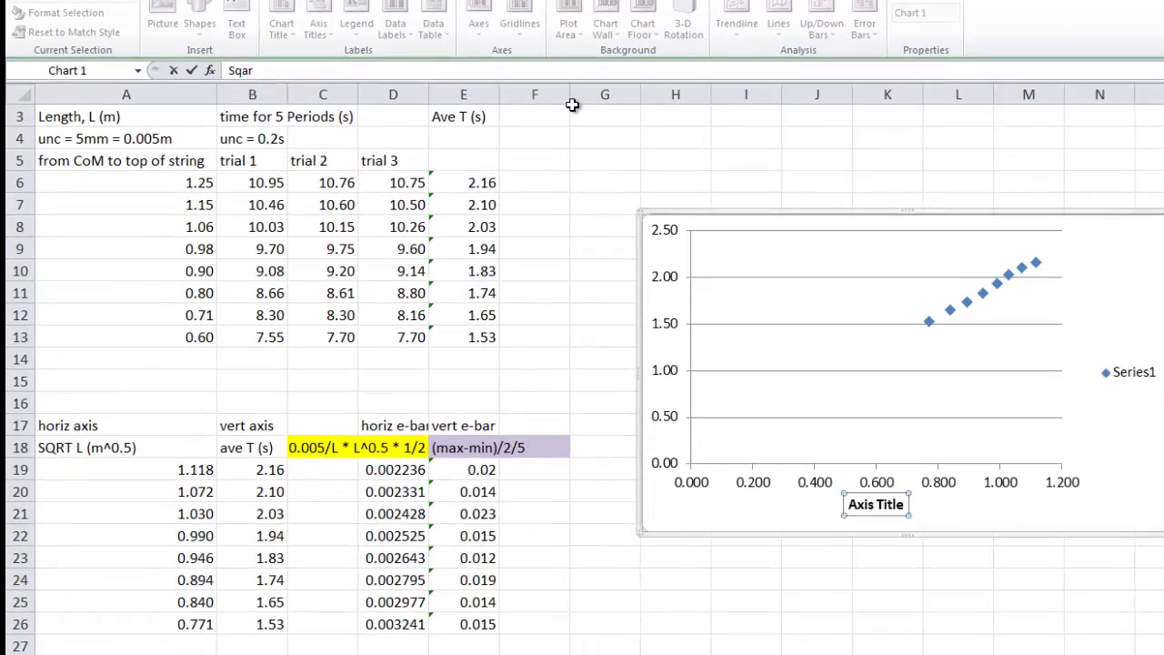
key(BackSpace)
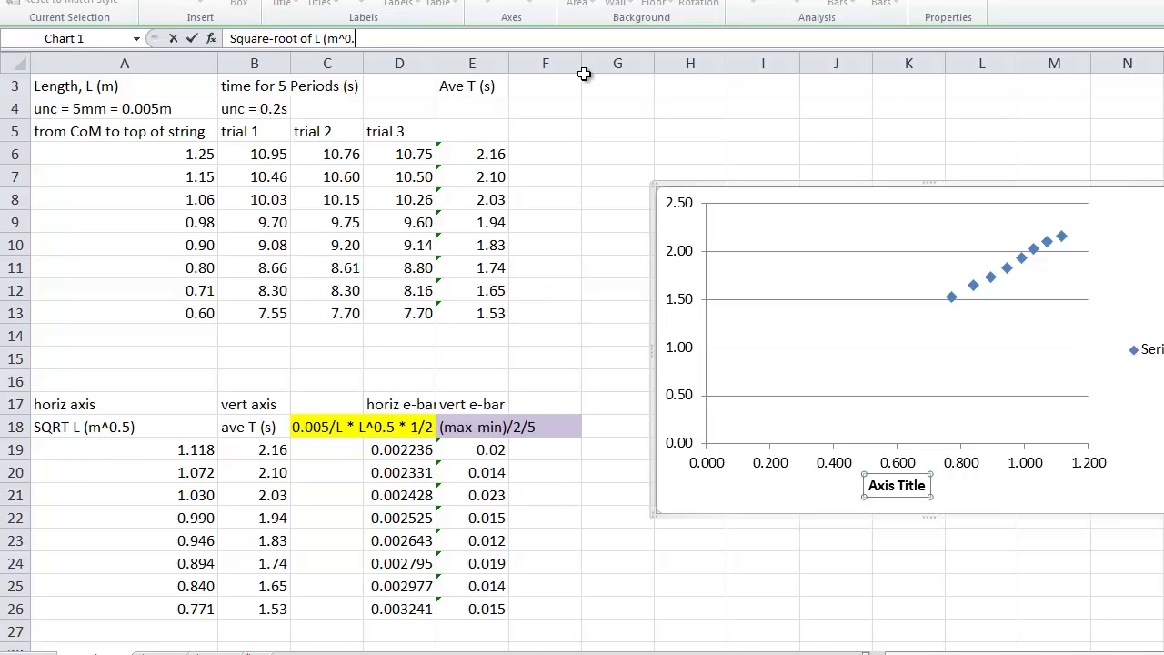
key(Return)
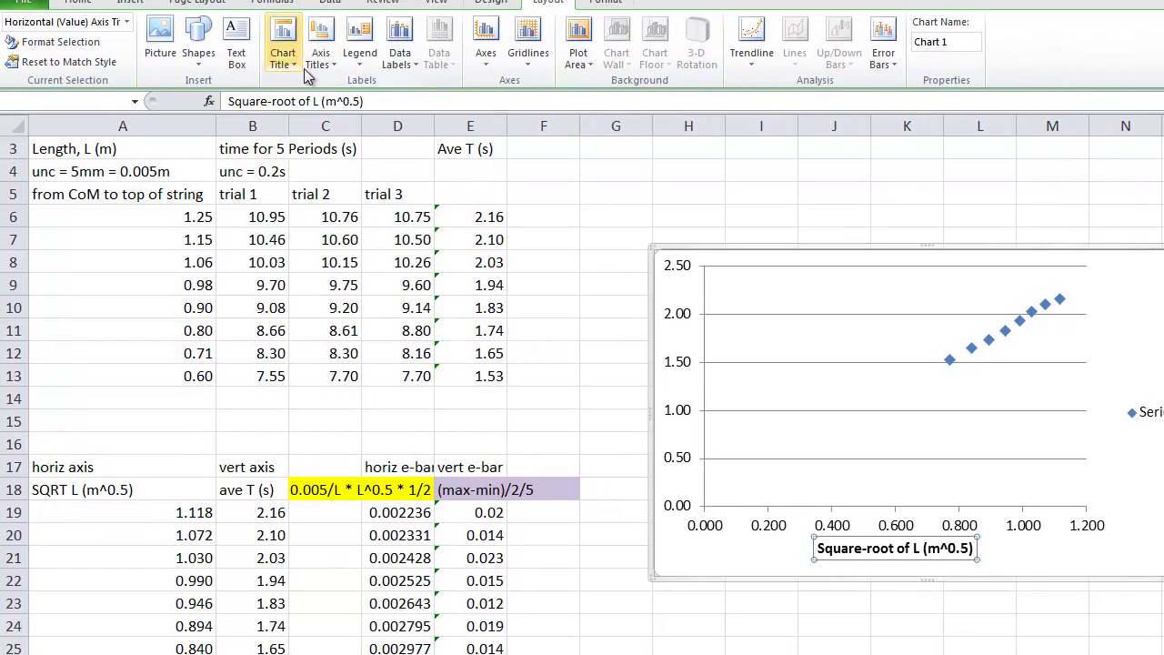
Add a rotated vertical axis title reading "Ave T (s)".
click(318, 57)
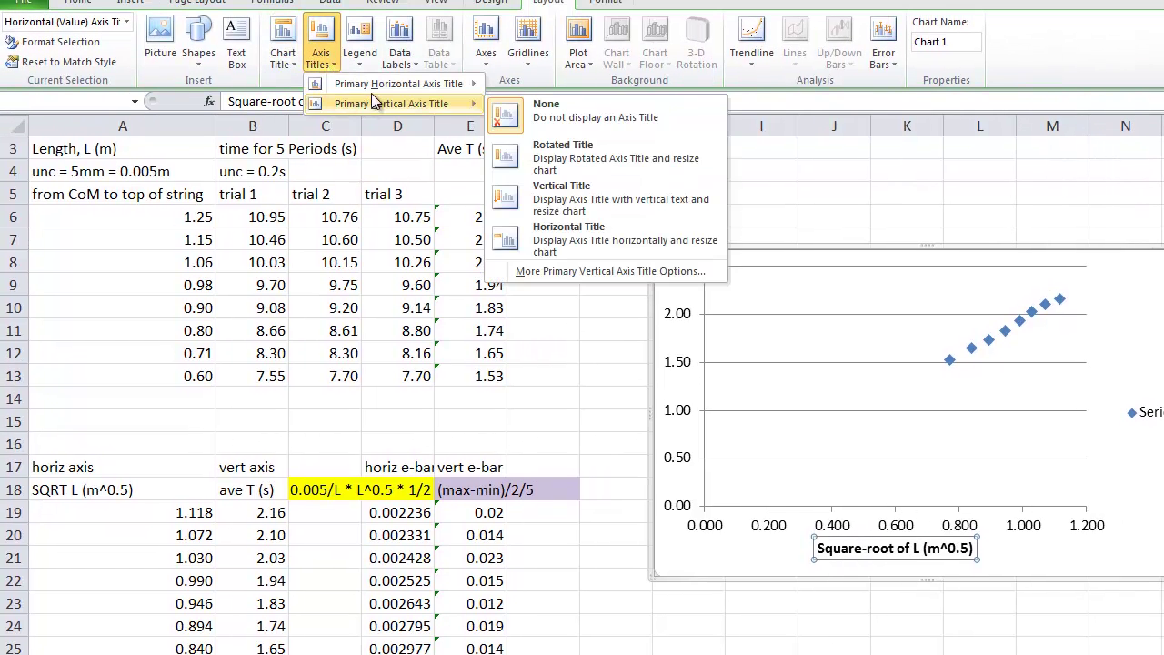
mouse_move(391, 103)
click(539, 155)
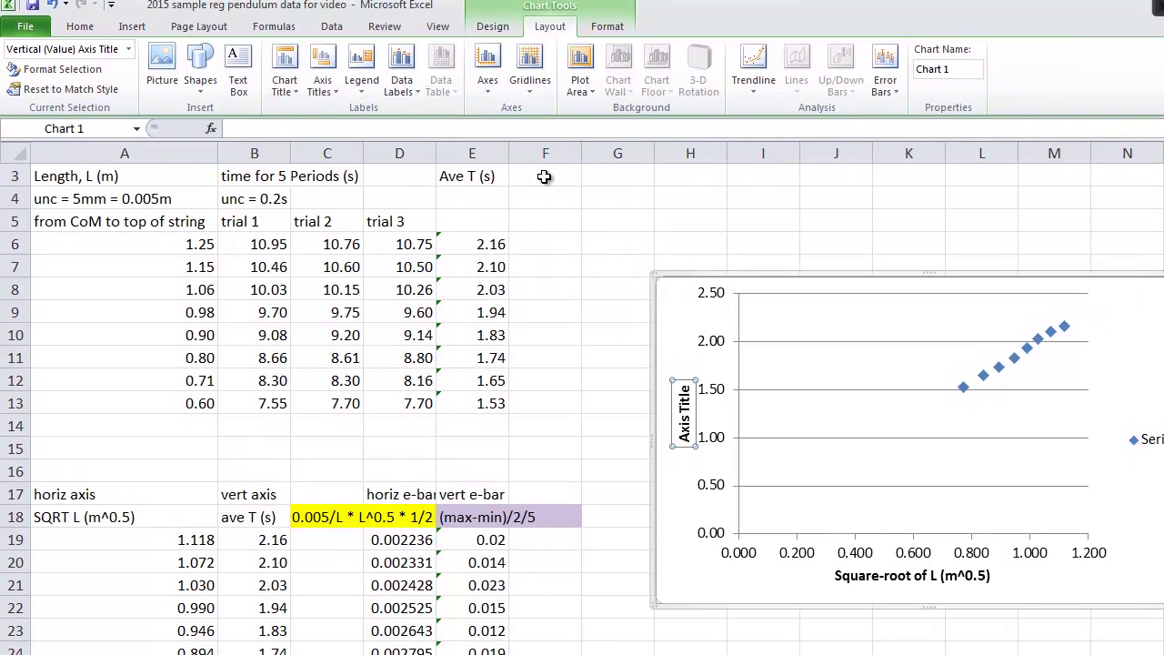
text(Ave T (s)
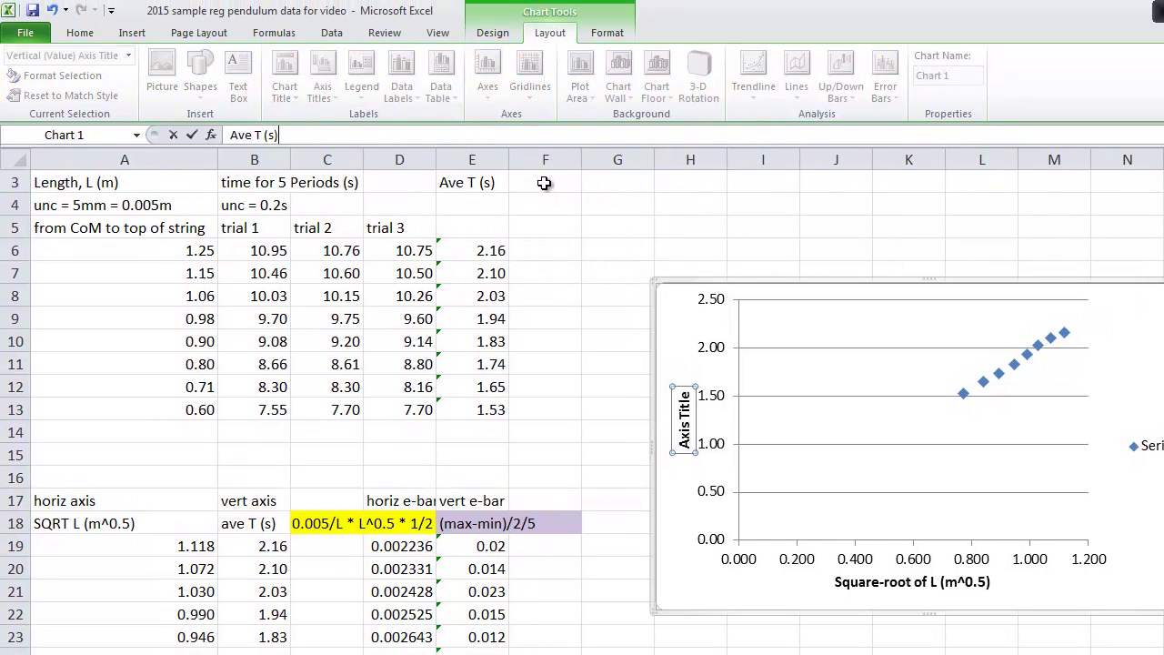
key(Return)
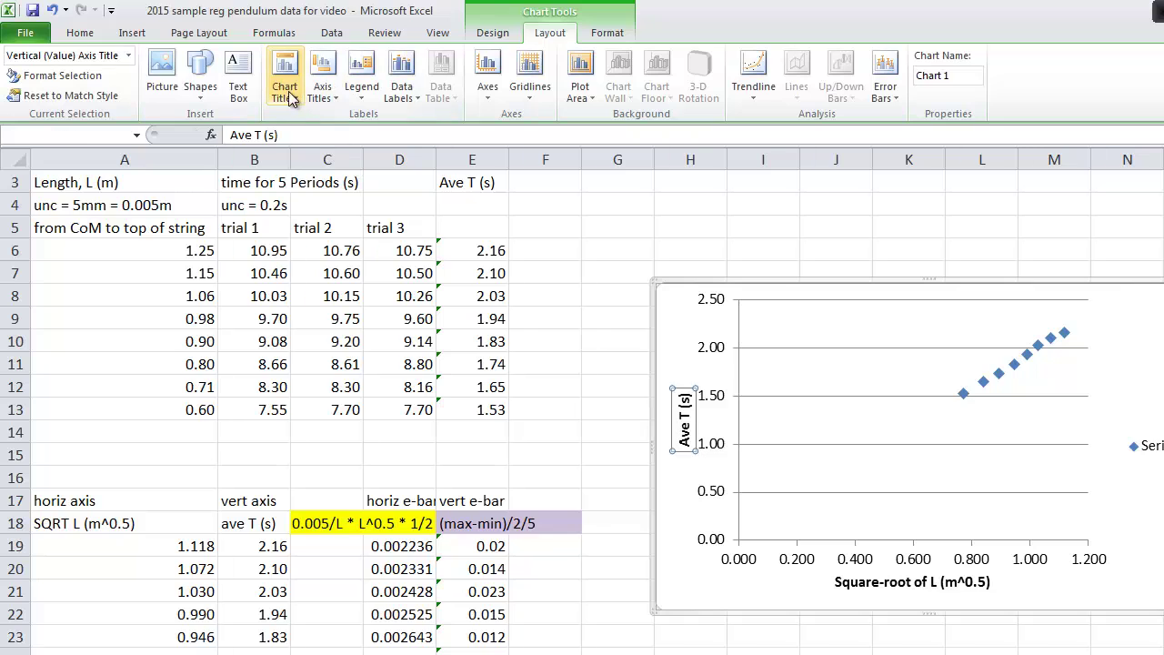
Add a title above the chart reading "Ave T vs Sqrt L".
click(298, 98)
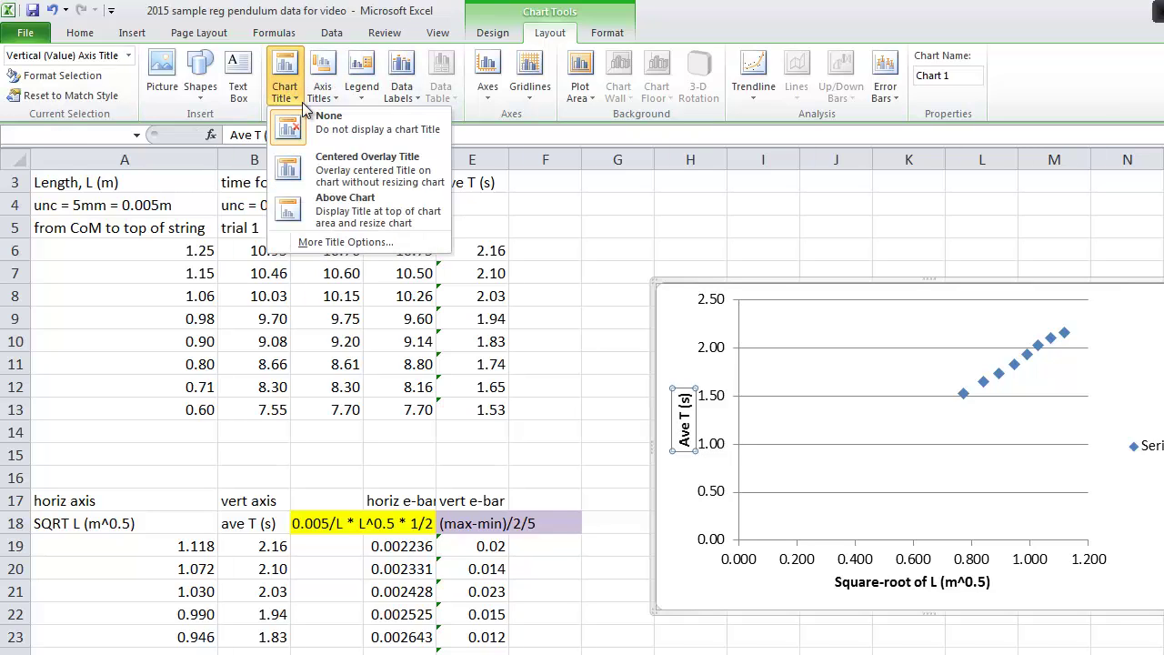
click(335, 200)
text(Ave T)
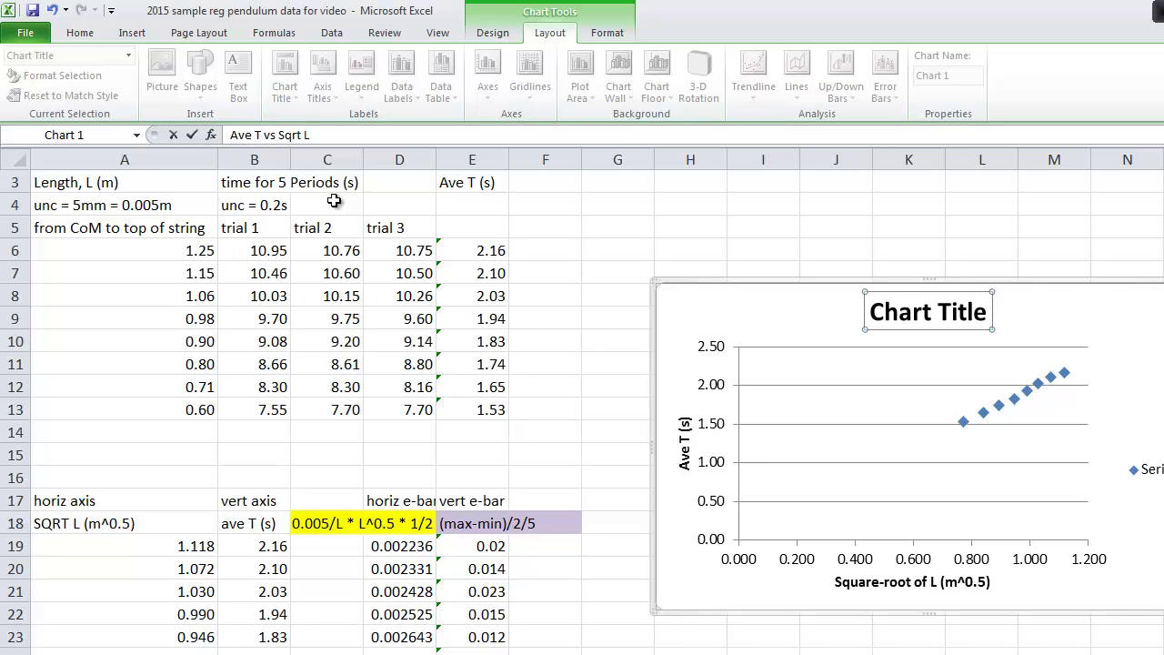
key(Return)
key(Escape)
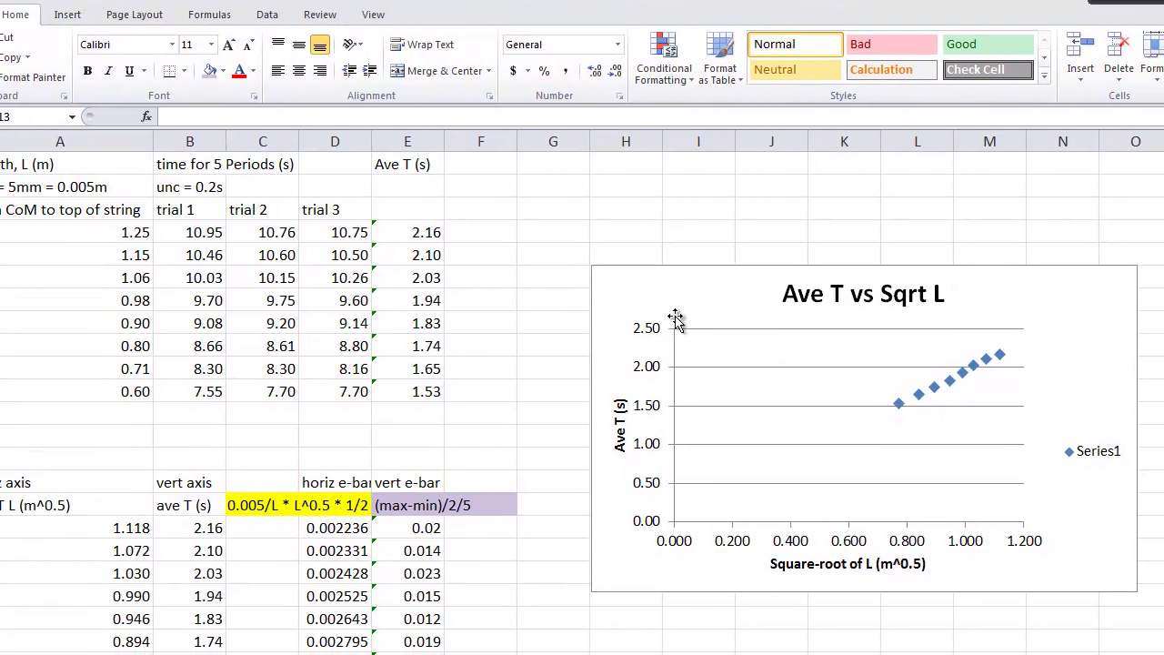
Move the chart up next to the data columns and enlarge it so it spans about columns G to P.
click(638, 269)
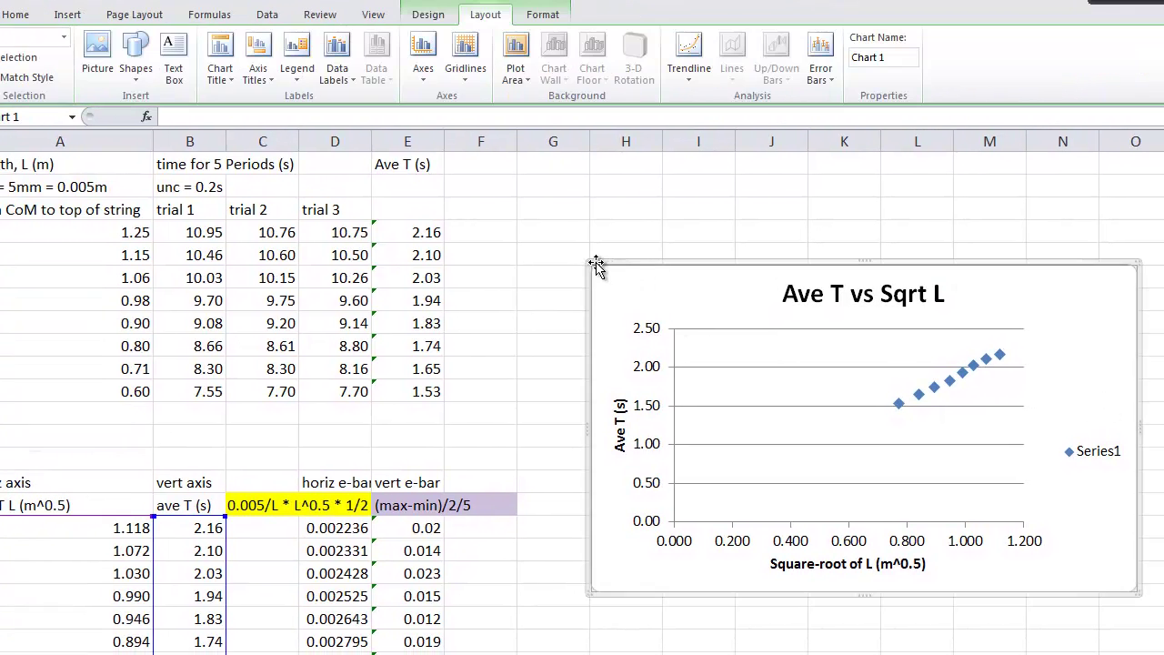
drag(592, 262, 515, 180)
drag(1137, 591, 1163, 641)
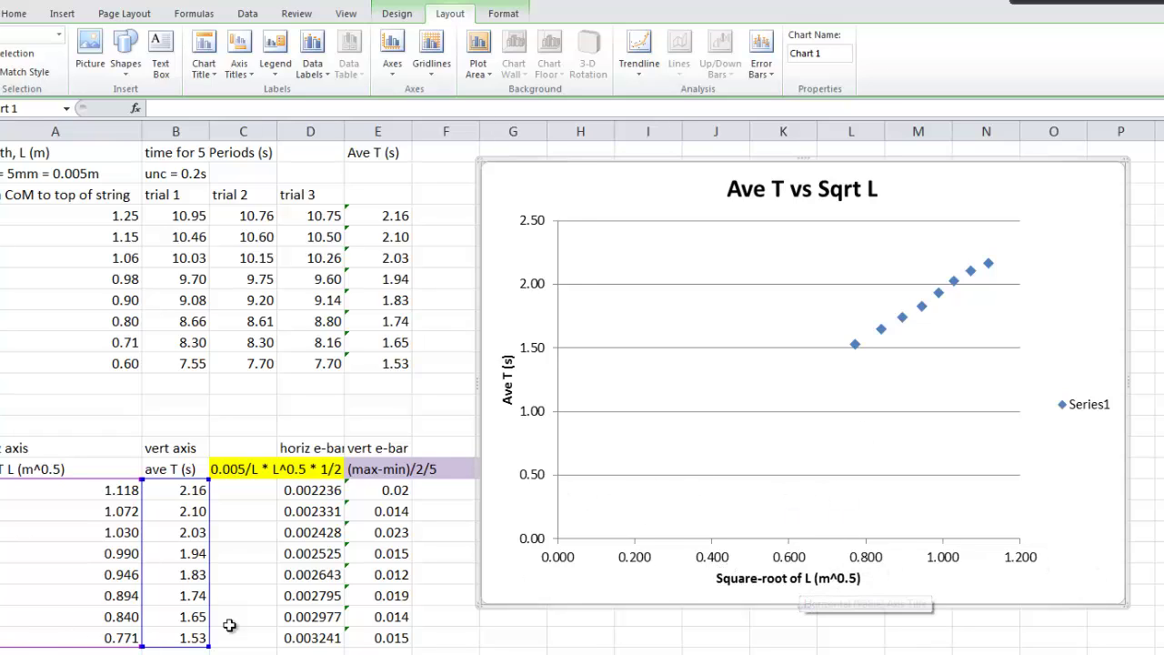
Set the horizontal axis minimum to a fixed value of 0.7.
click(794, 557)
right_click(794, 558)
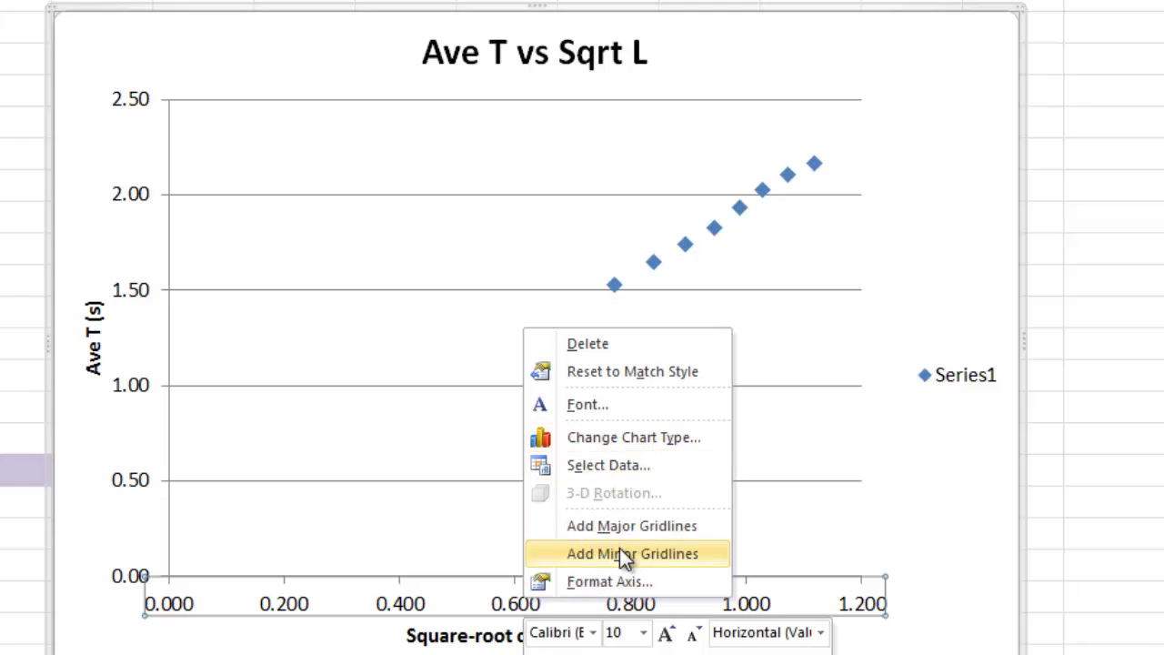
click(610, 582)
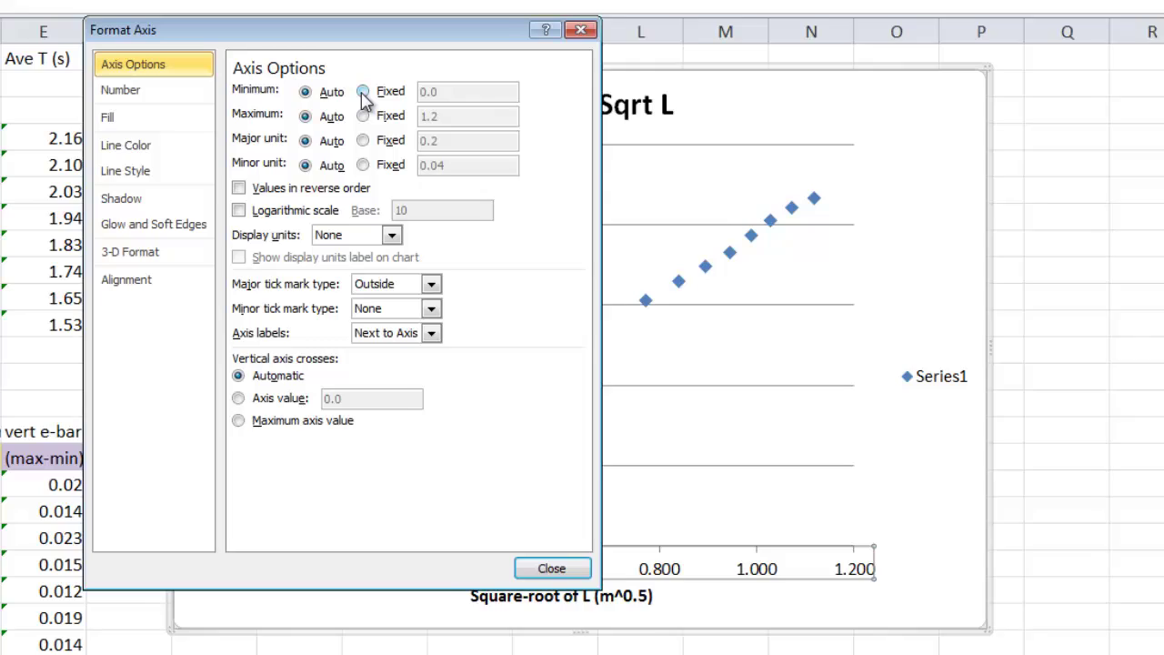
click(363, 92)
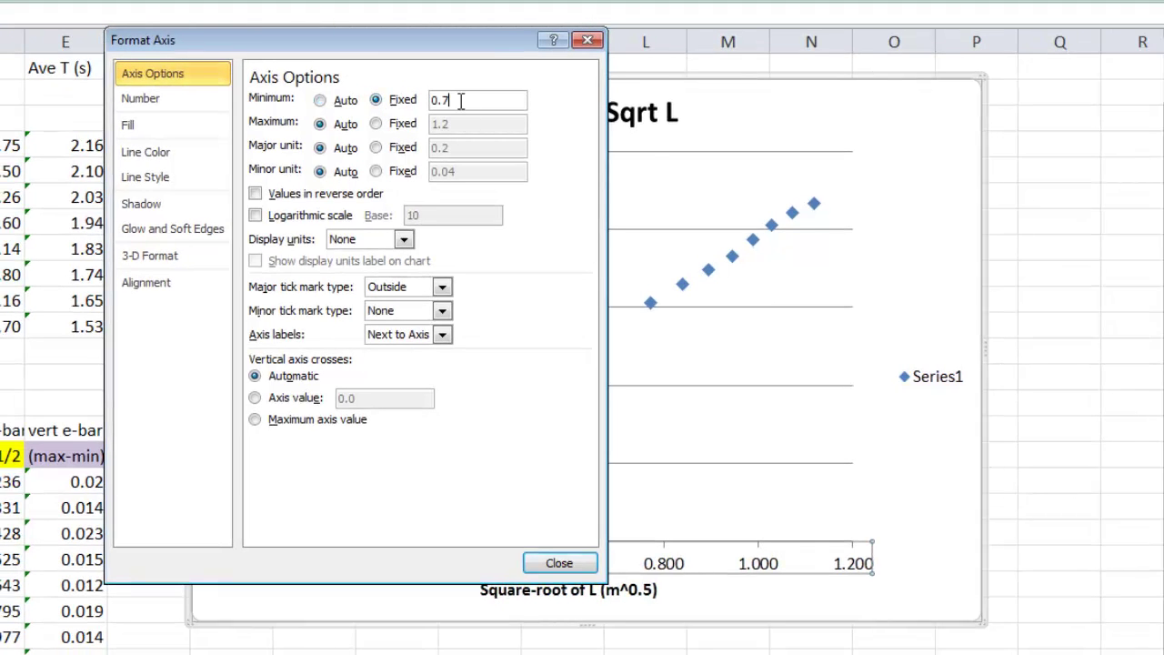
click(461, 105)
text(0.7)
key(Return)
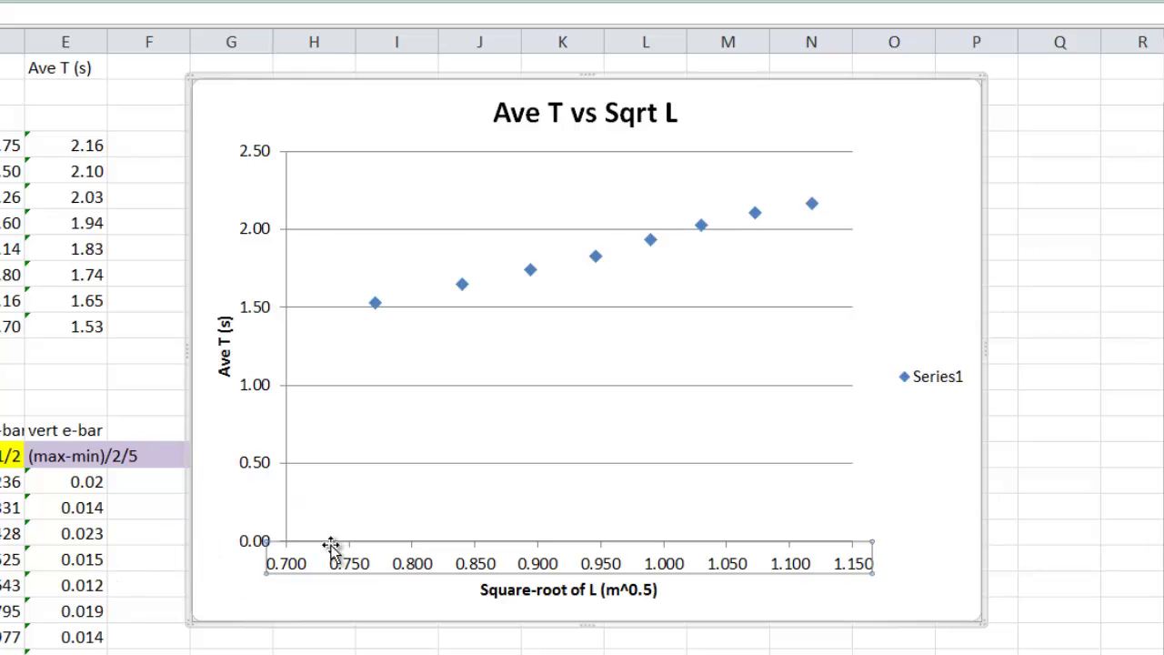
Set the horizontal axis's fixed minimum to 0.75.
right_click(409, 566)
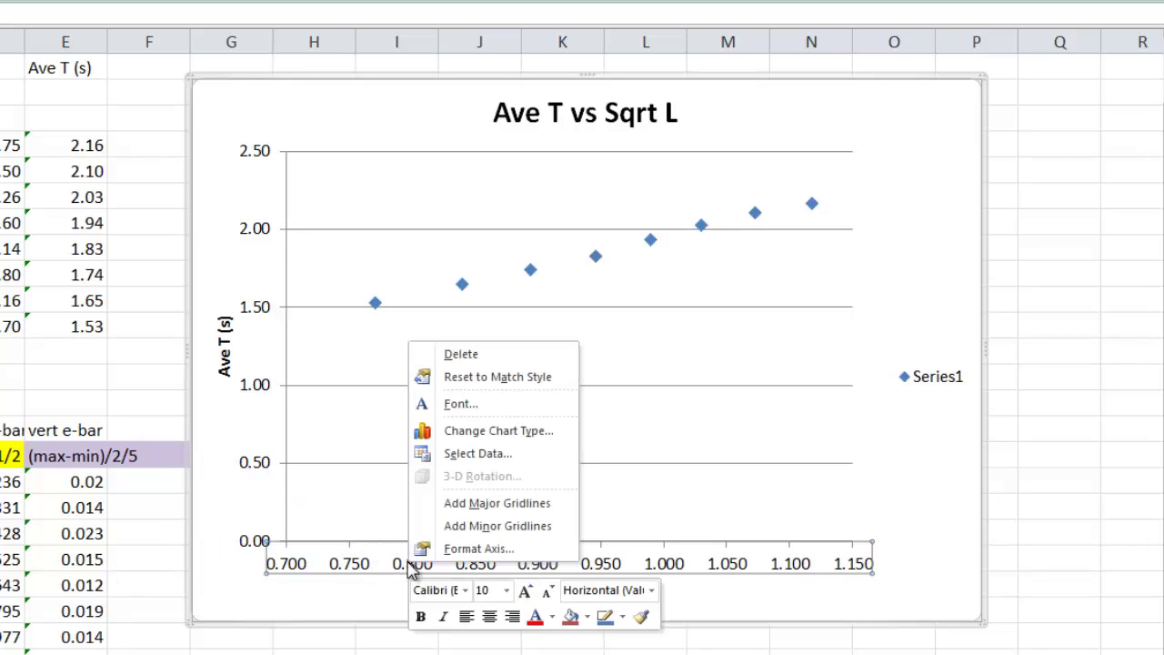
click(502, 549)
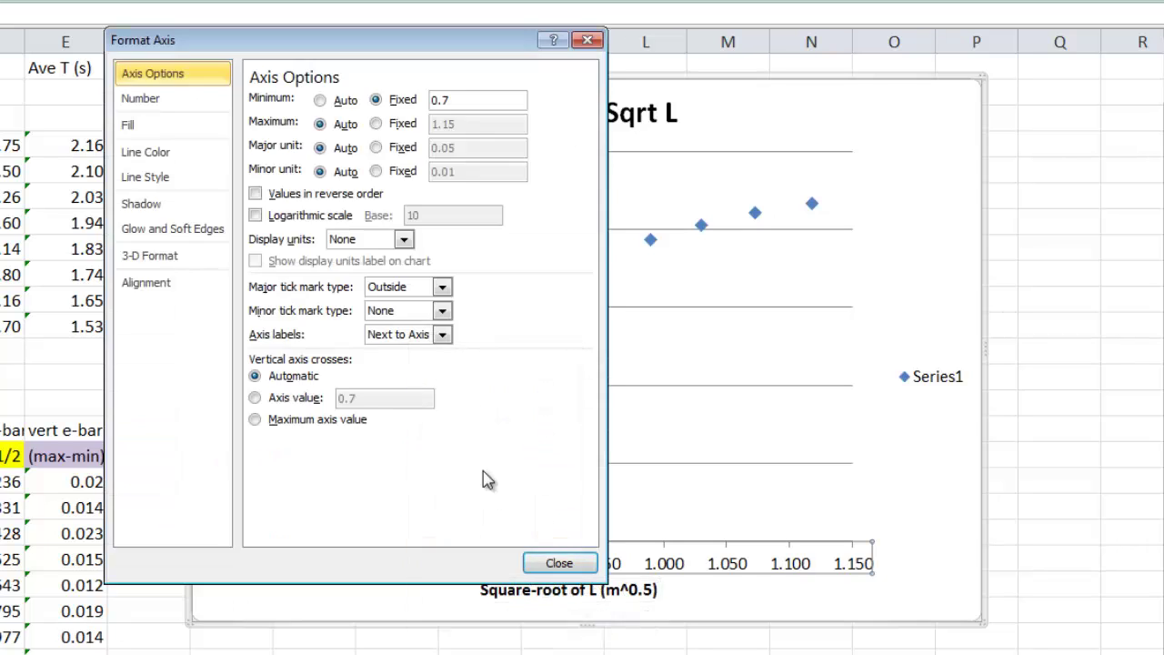
click(459, 100)
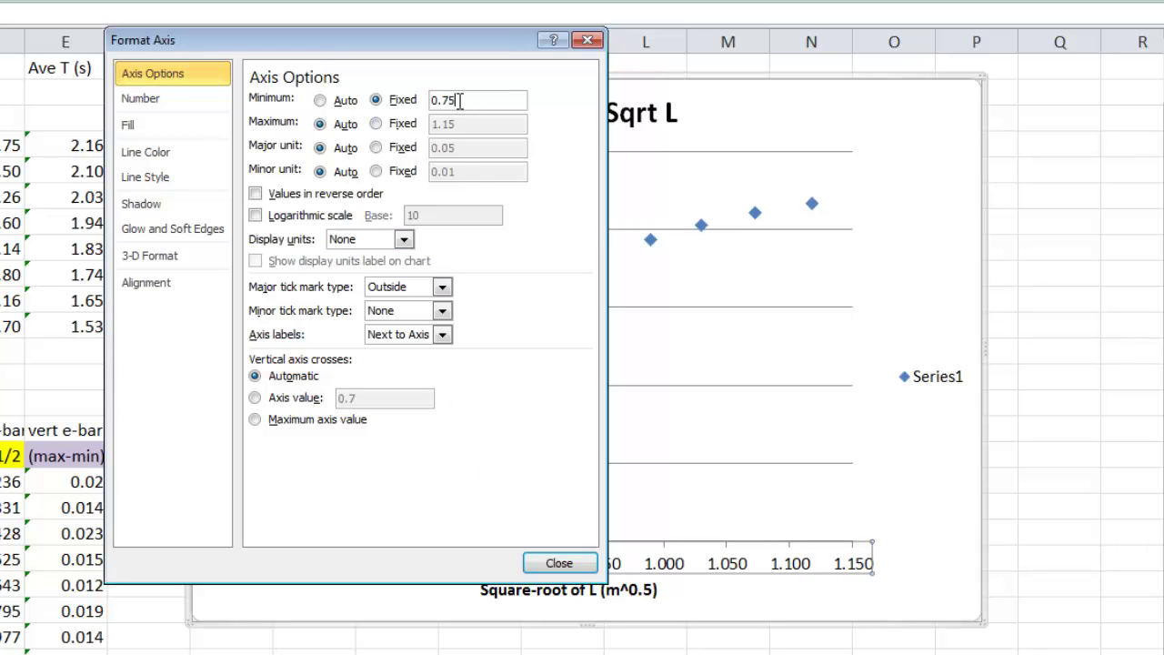
click(572, 565)
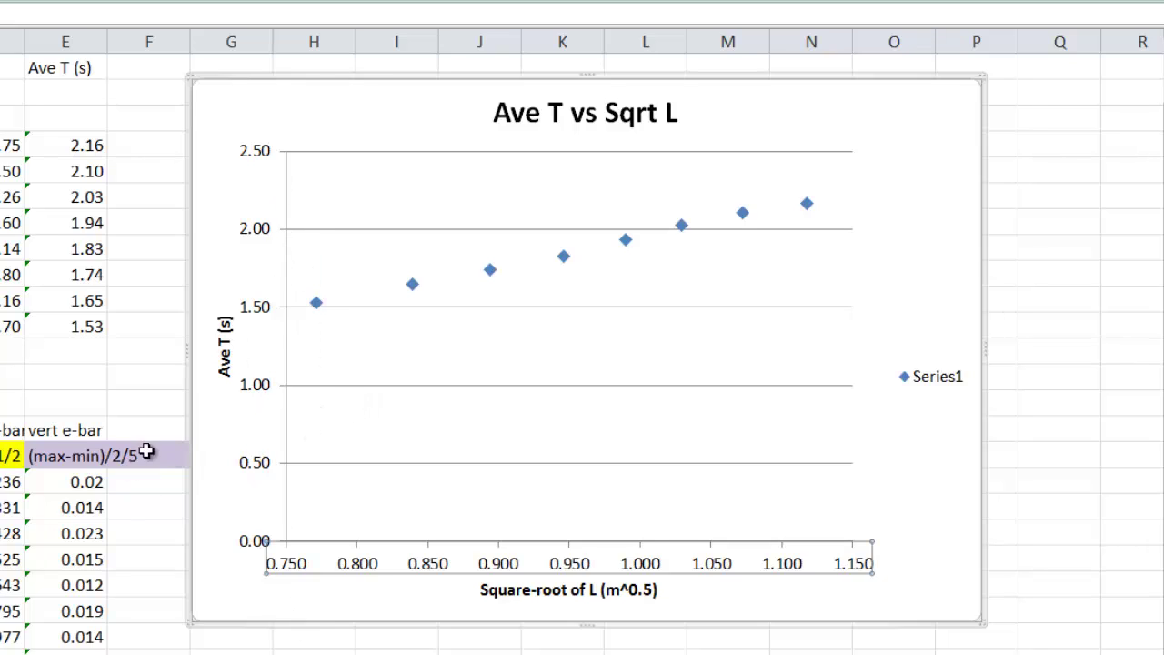
Set the vertical axis minimum to a fixed value of 1.5 and deselect the chart.
click(261, 391)
right_click(259, 390)
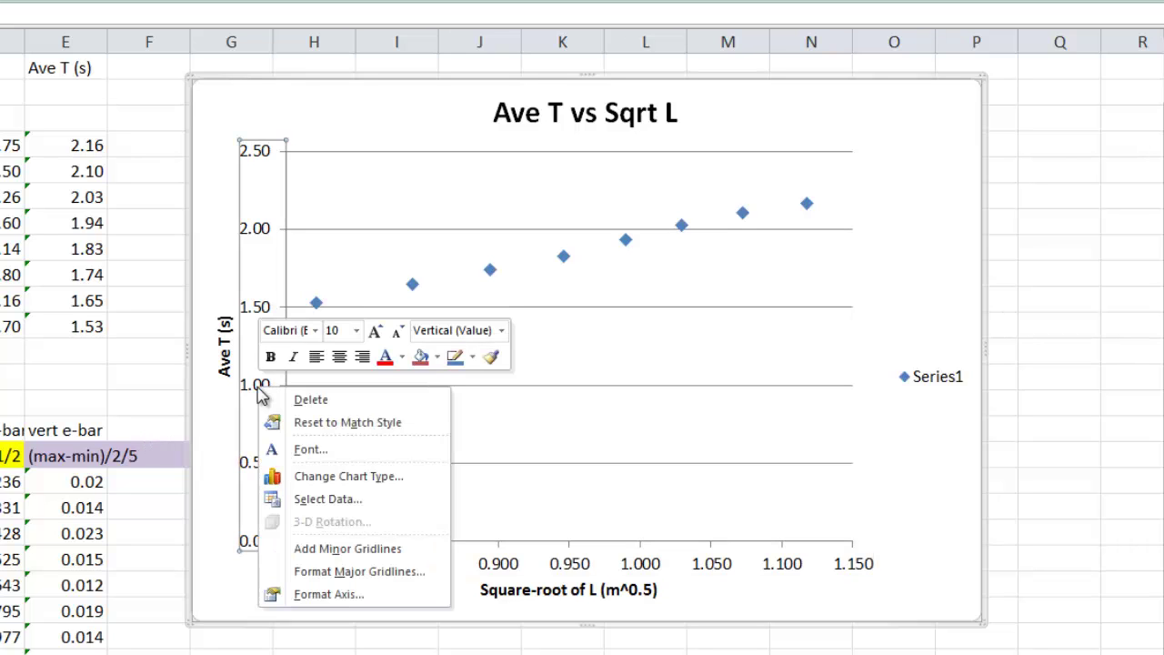
click(332, 596)
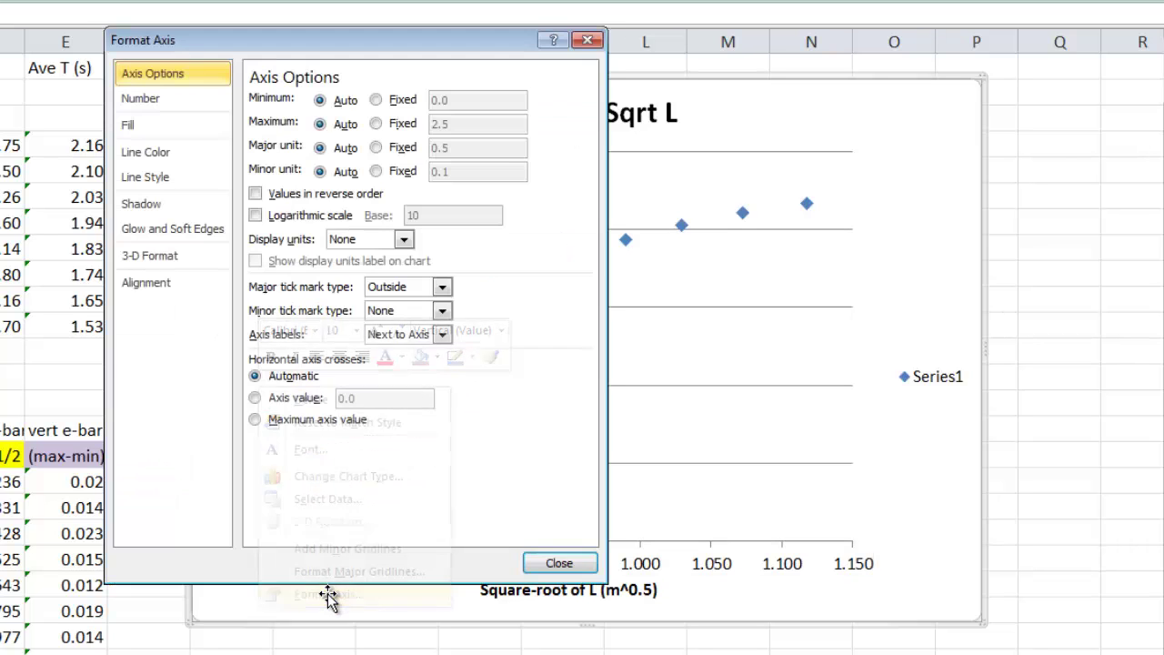
click(375, 100)
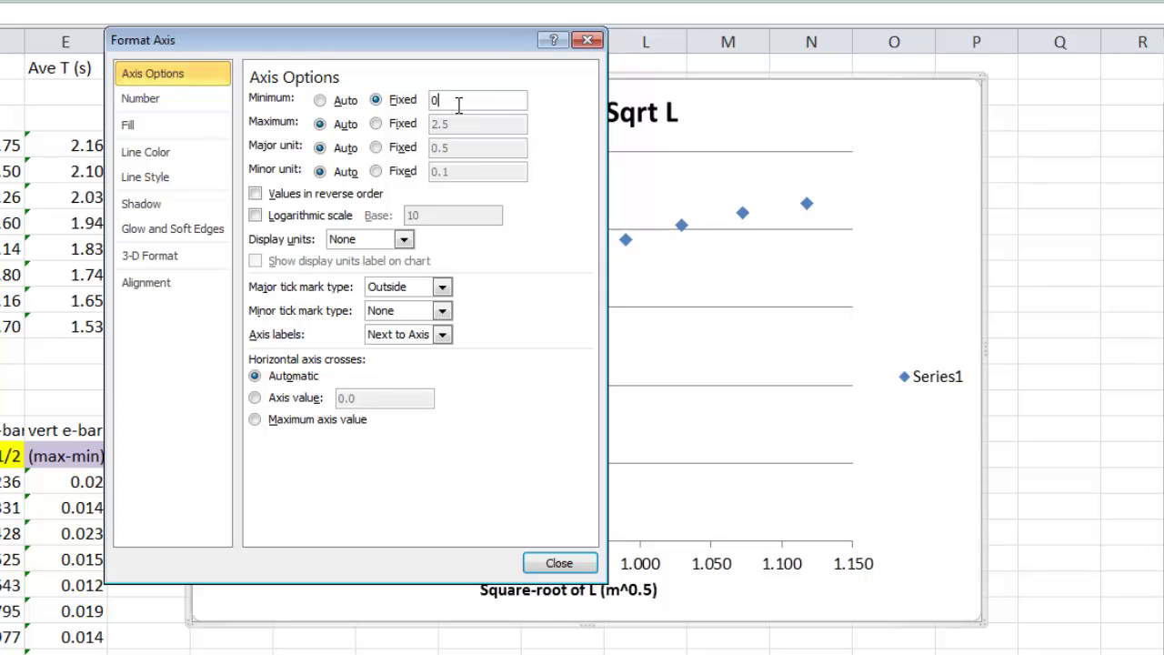
text(1.5)
click(557, 563)
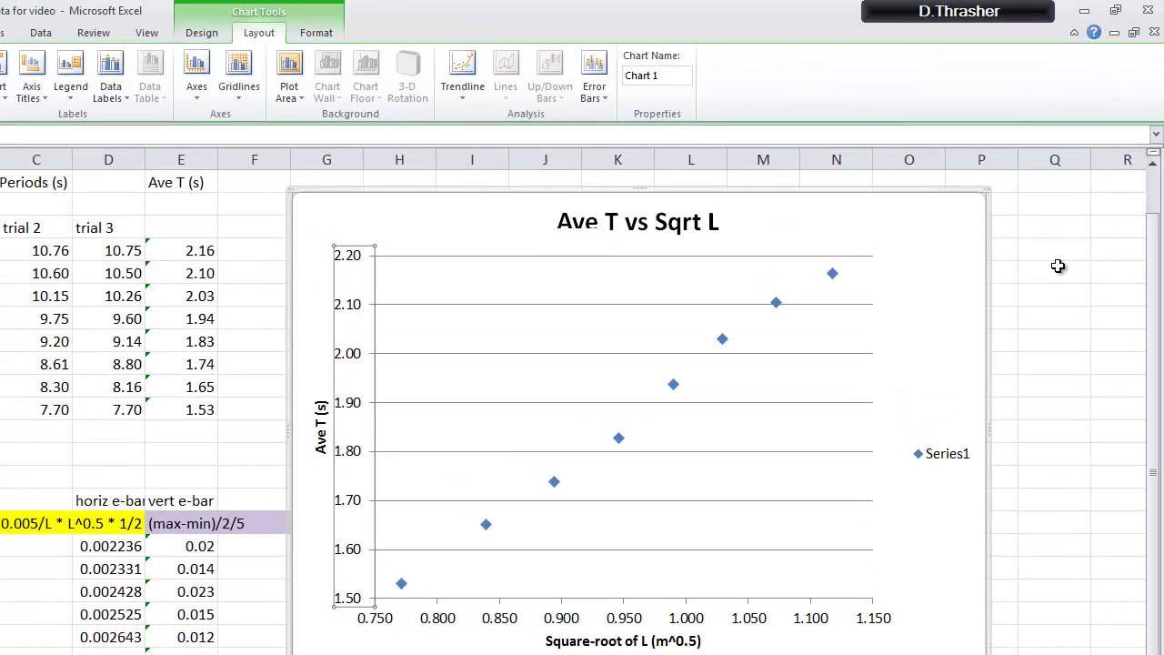
click(1058, 171)
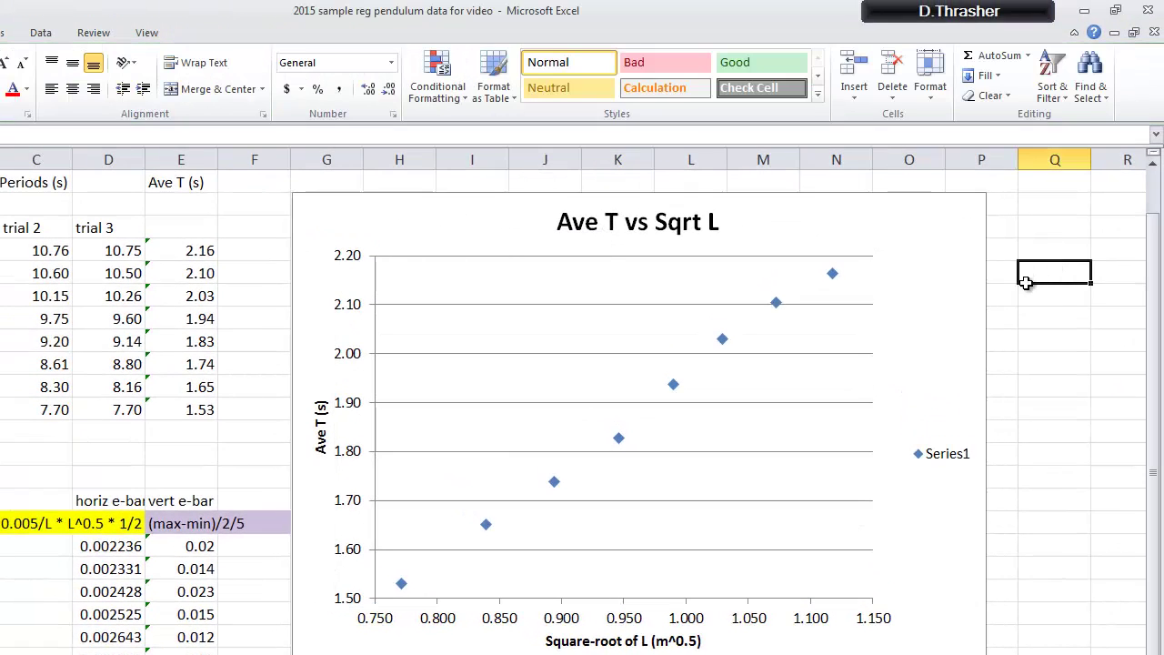
Add error bars with standard error to the plotted data series.
click(724, 344)
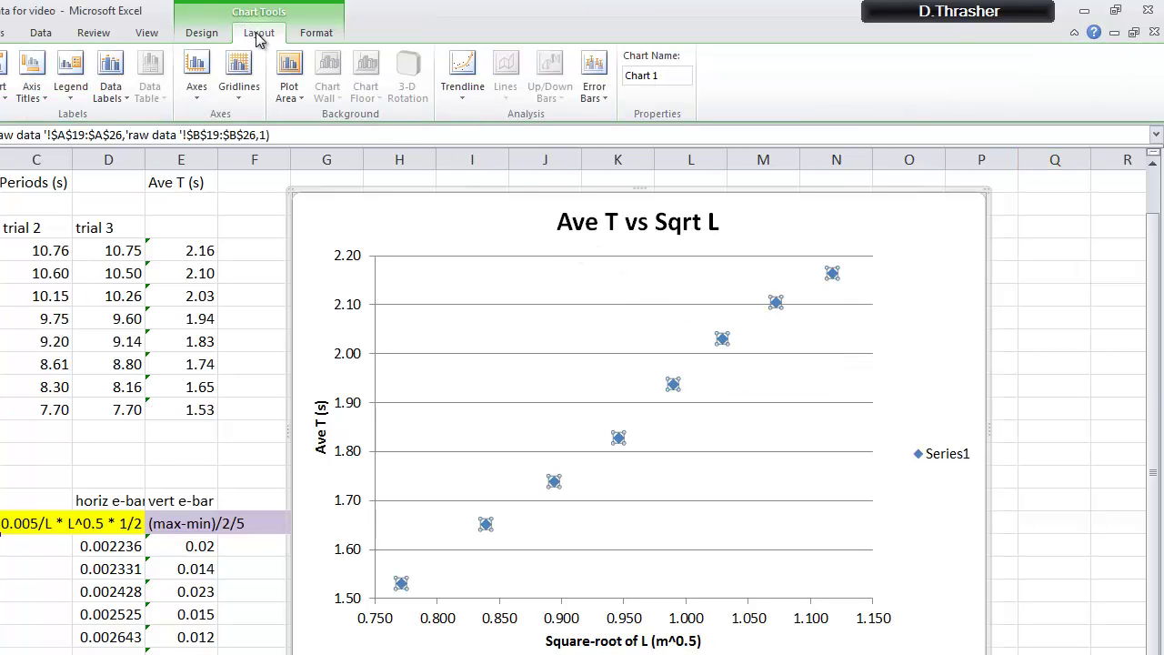
click(595, 91)
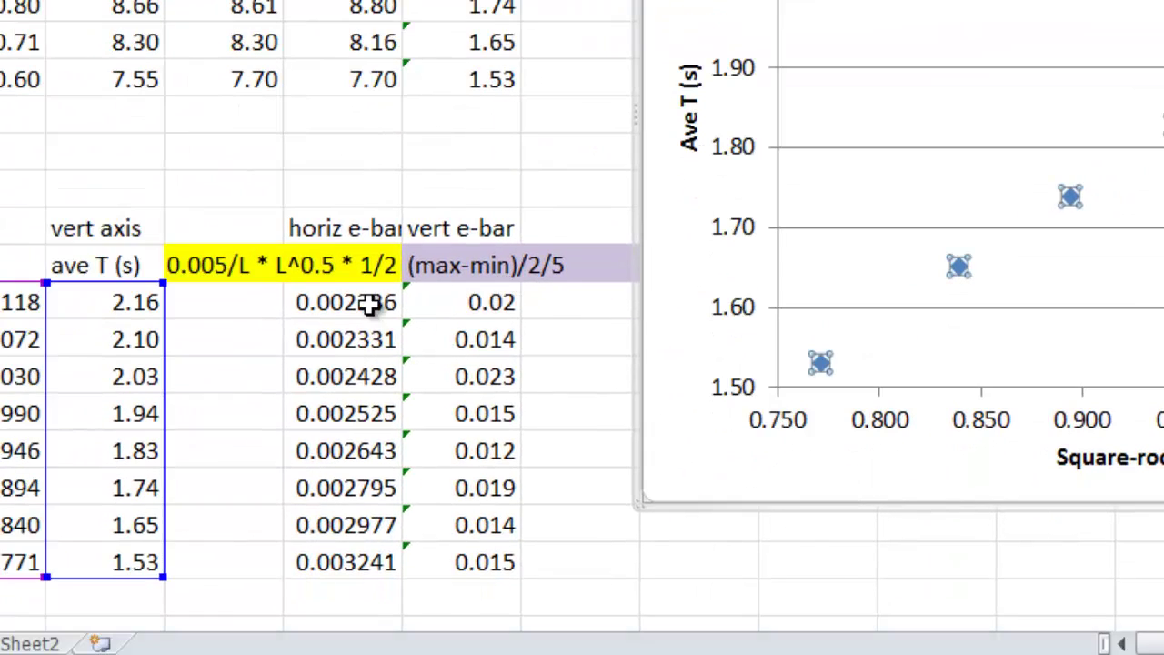
drag(193, 540, 300, 654)
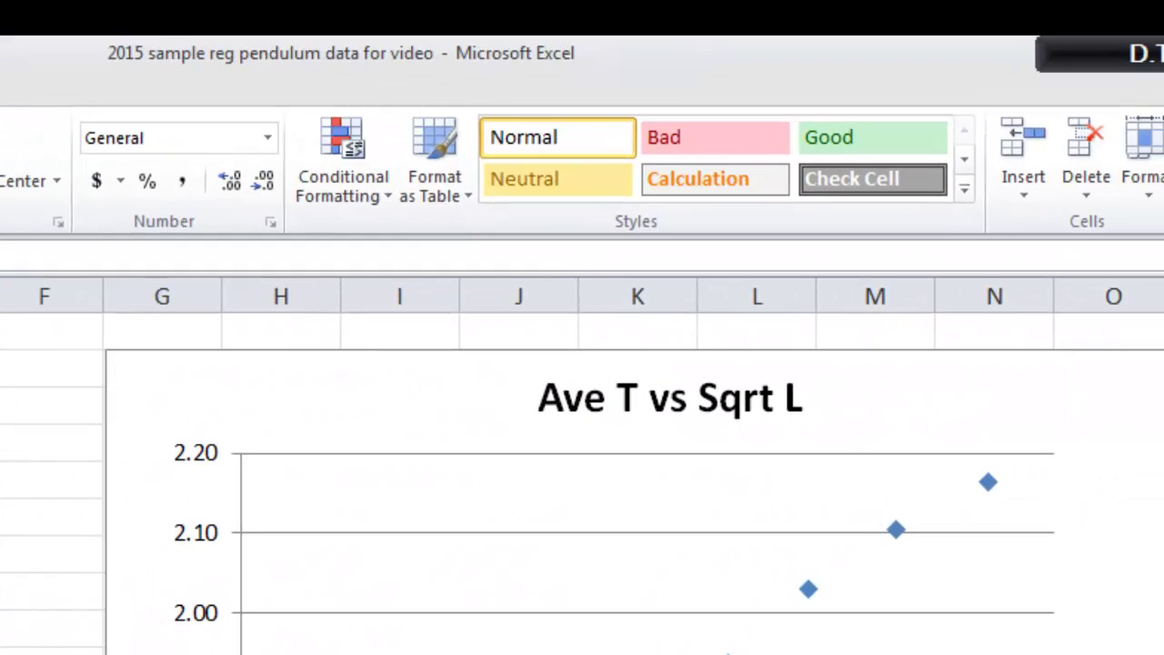
click(636, 654)
click(612, 200)
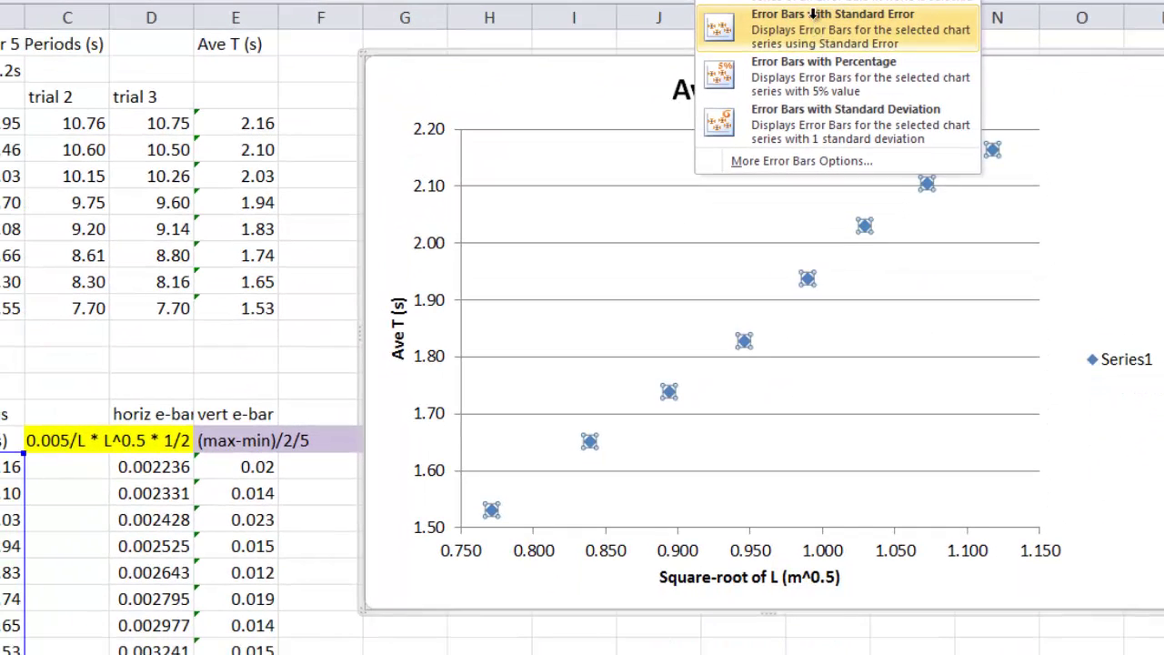
click(812, 15)
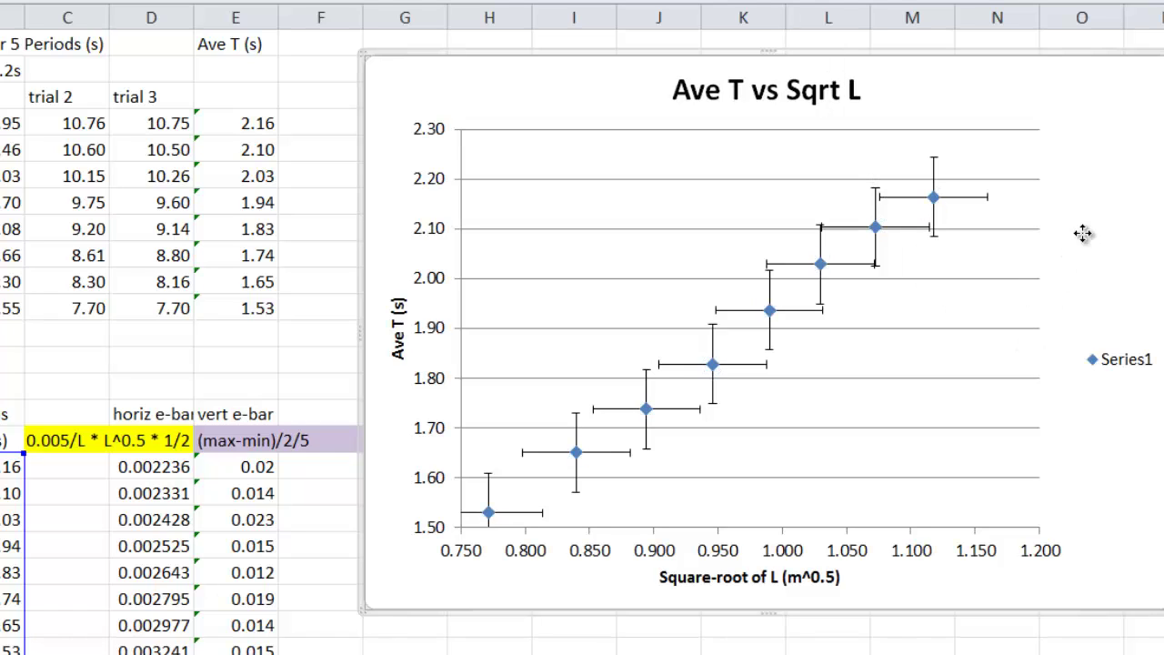
Switch the chart's horizontal error bars to custom amounts and take the positive error values from D19:D26.
click(983, 199)
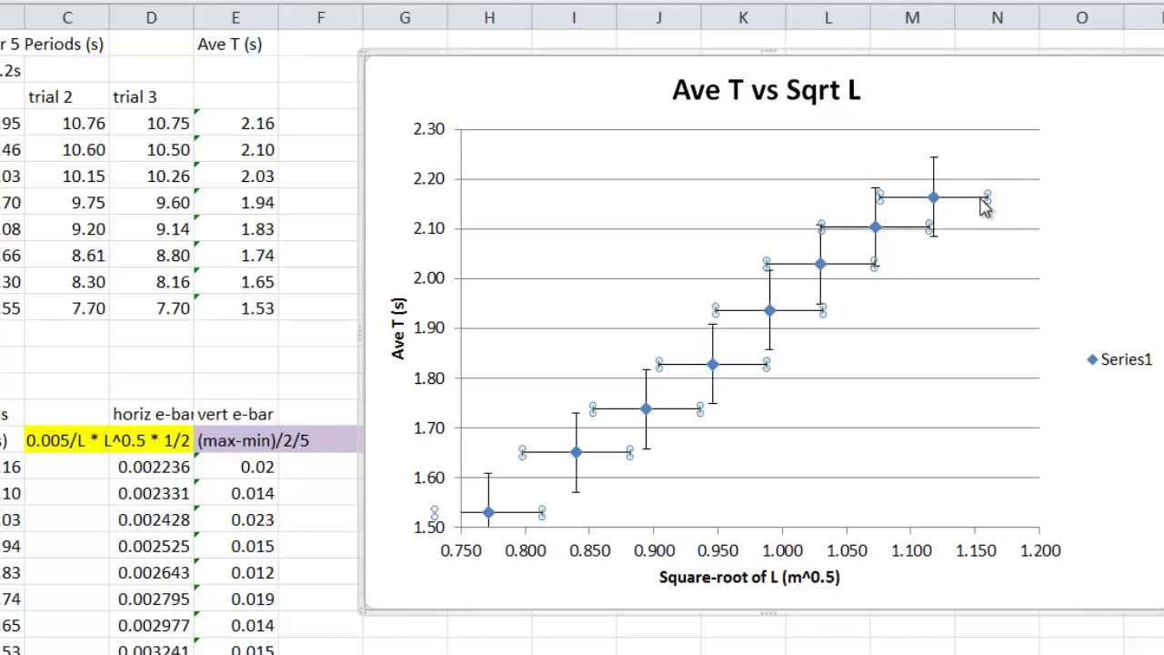
right_click(983, 206)
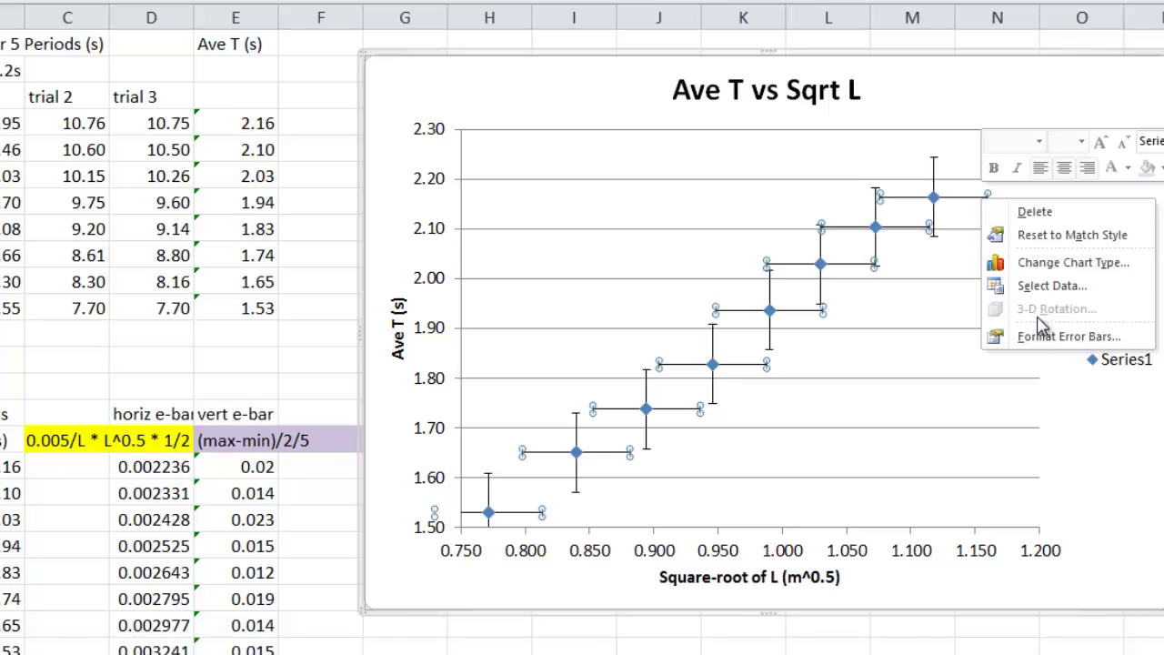
click(1069, 336)
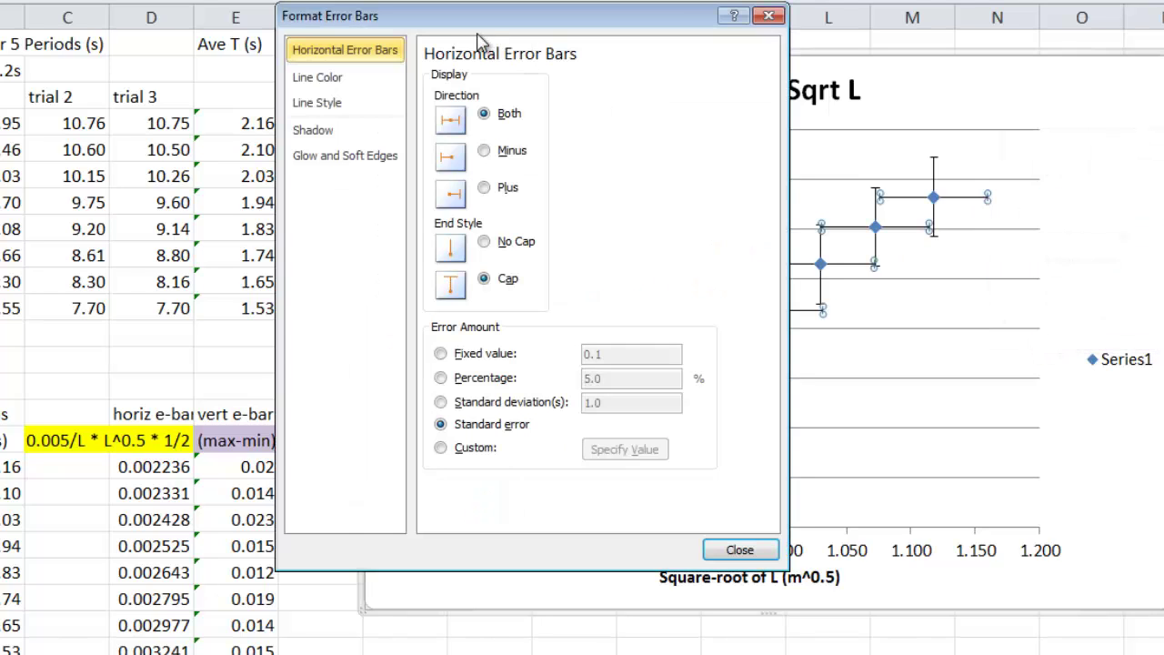
click(441, 449)
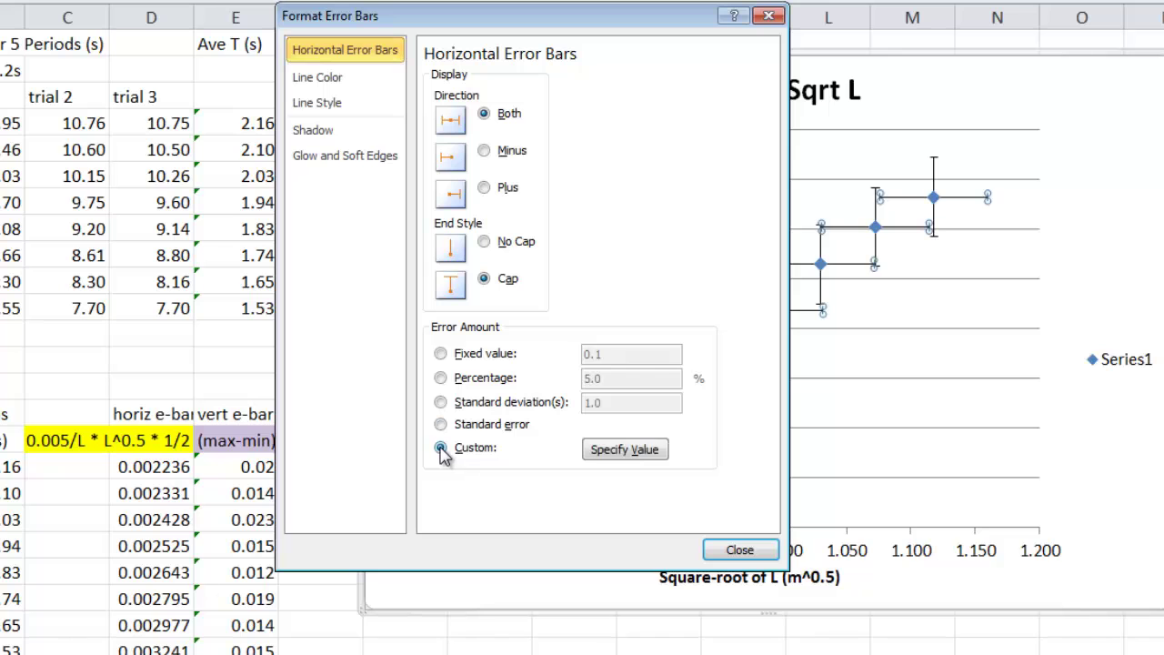
click(624, 450)
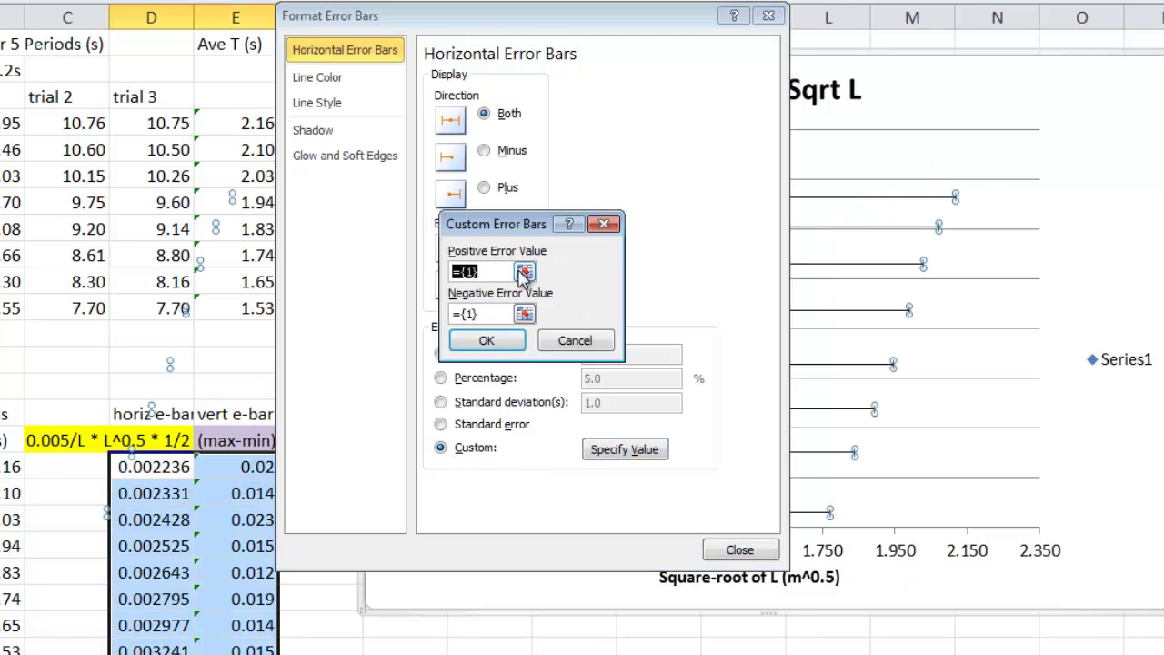
drag(145, 467, 145, 626)
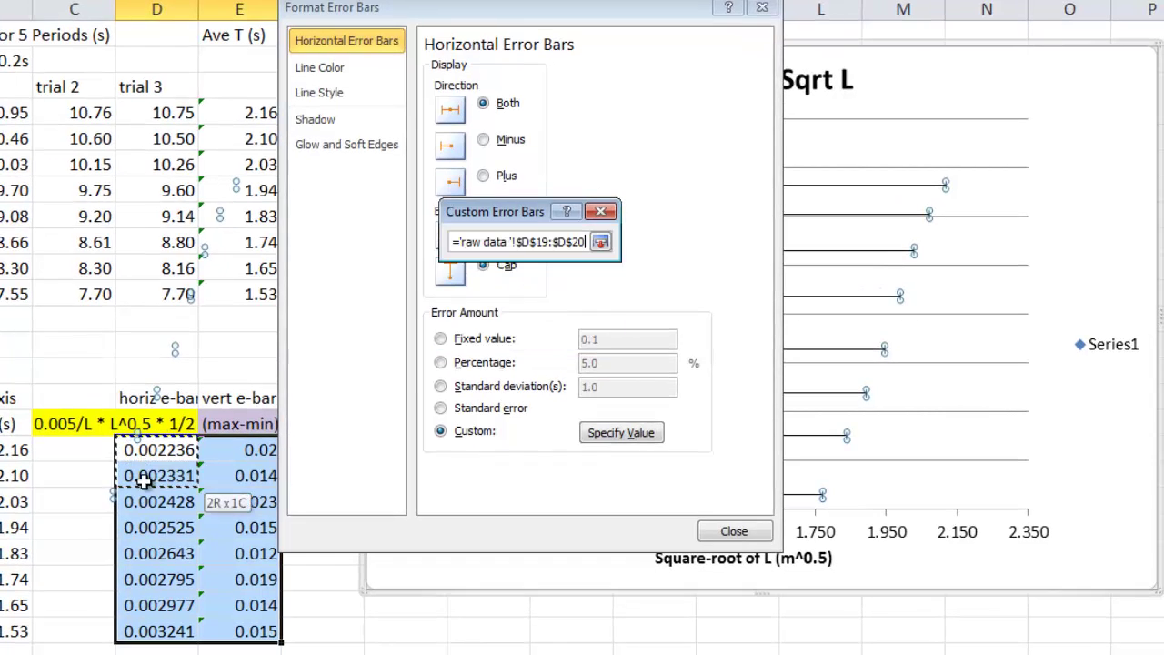
Take the horizontal error bars' negative error values from D19:D26, apply the custom amounts and deselect the error bars.
click(525, 303)
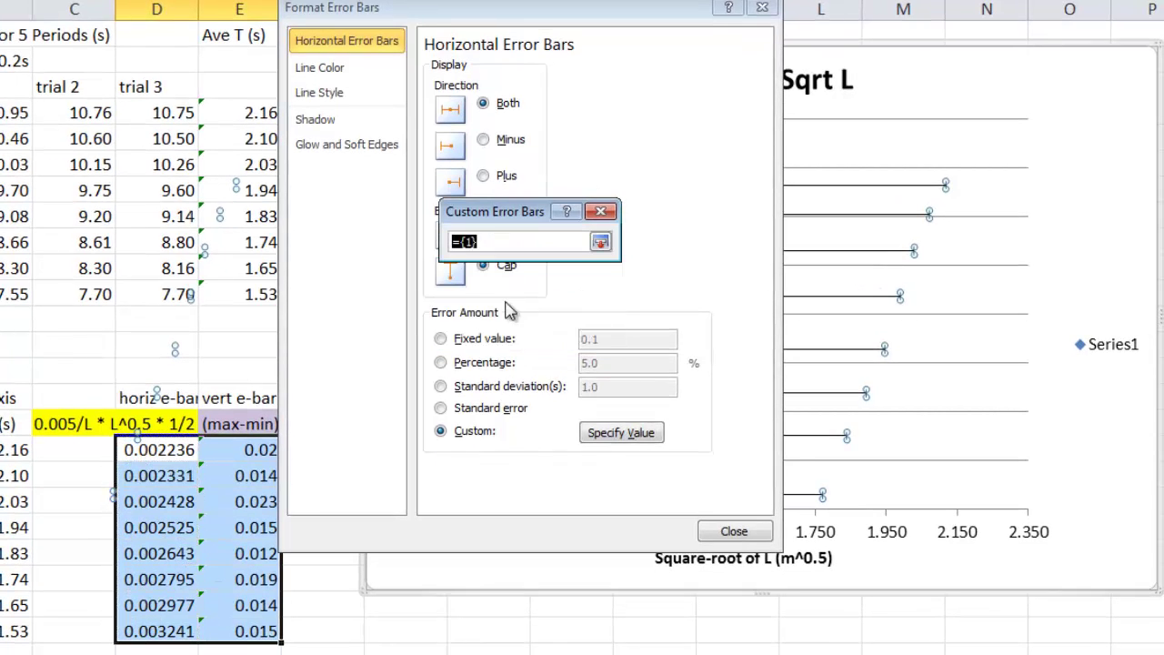
drag(186, 455, 155, 626)
click(599, 243)
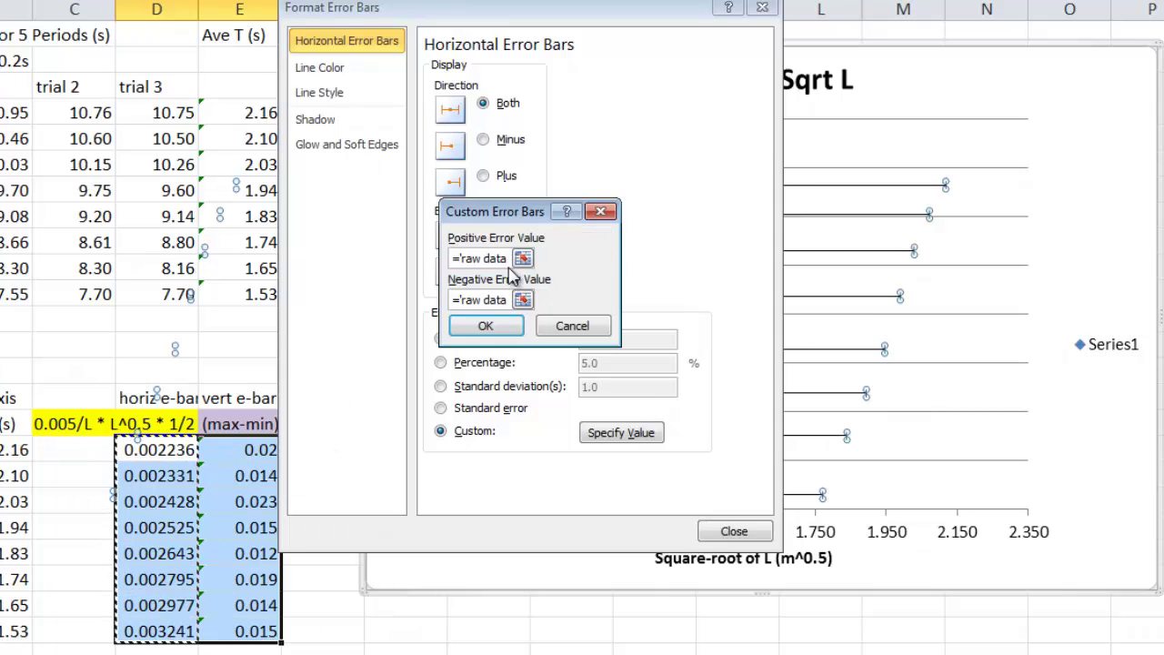
click(494, 328)
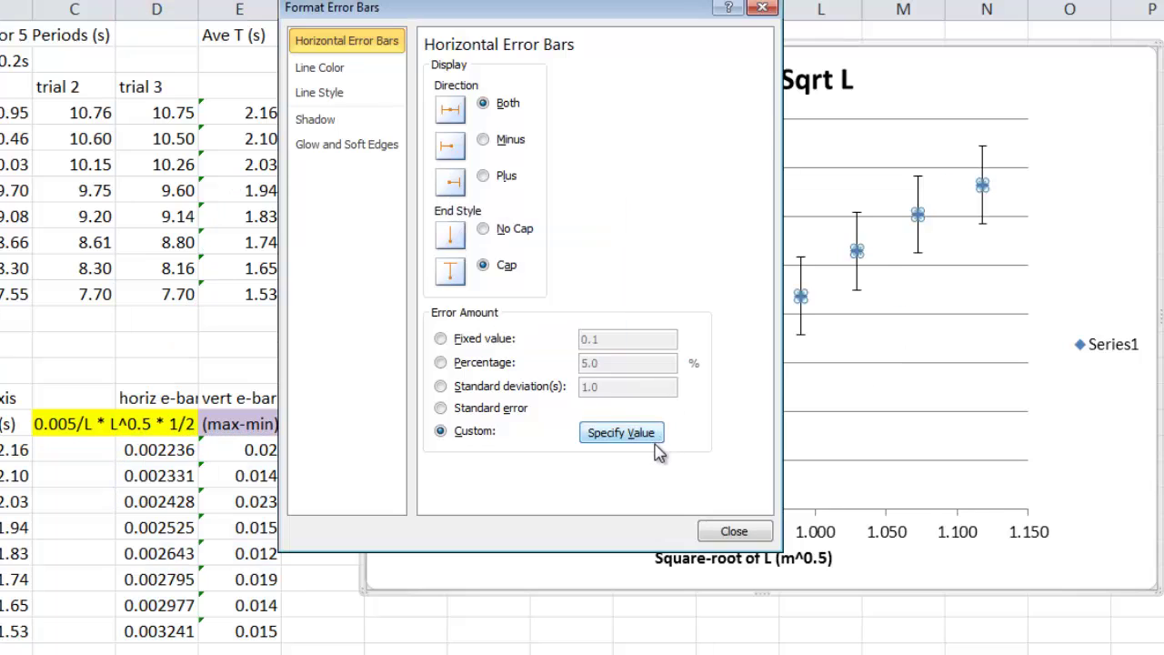
click(733, 532)
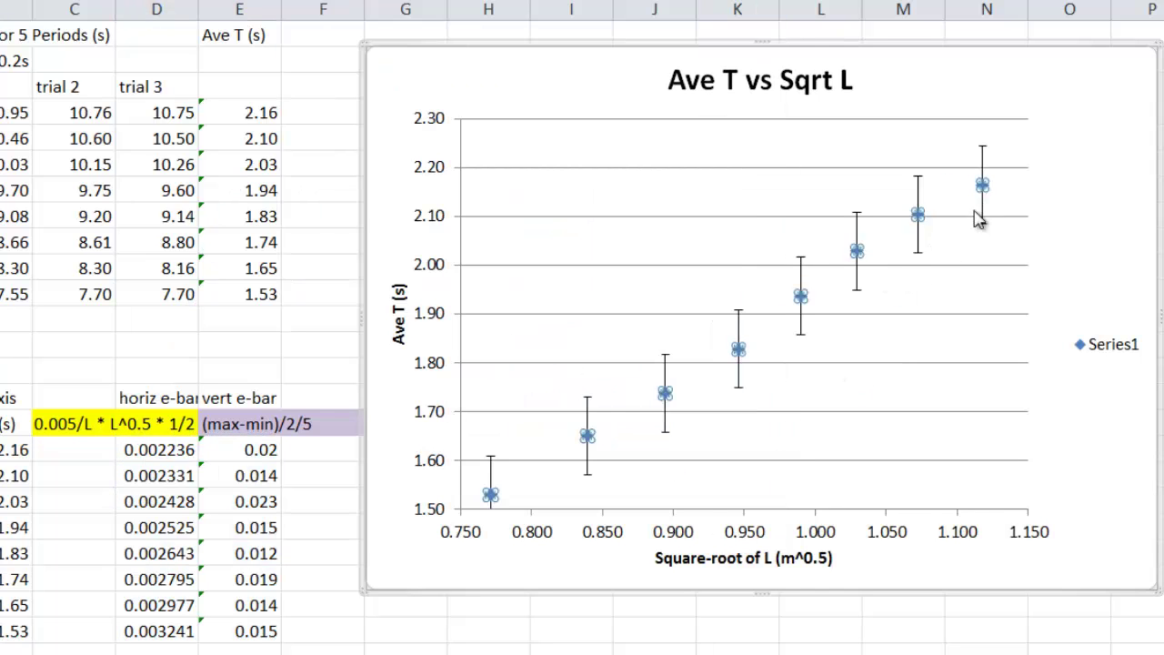
click(1094, 254)
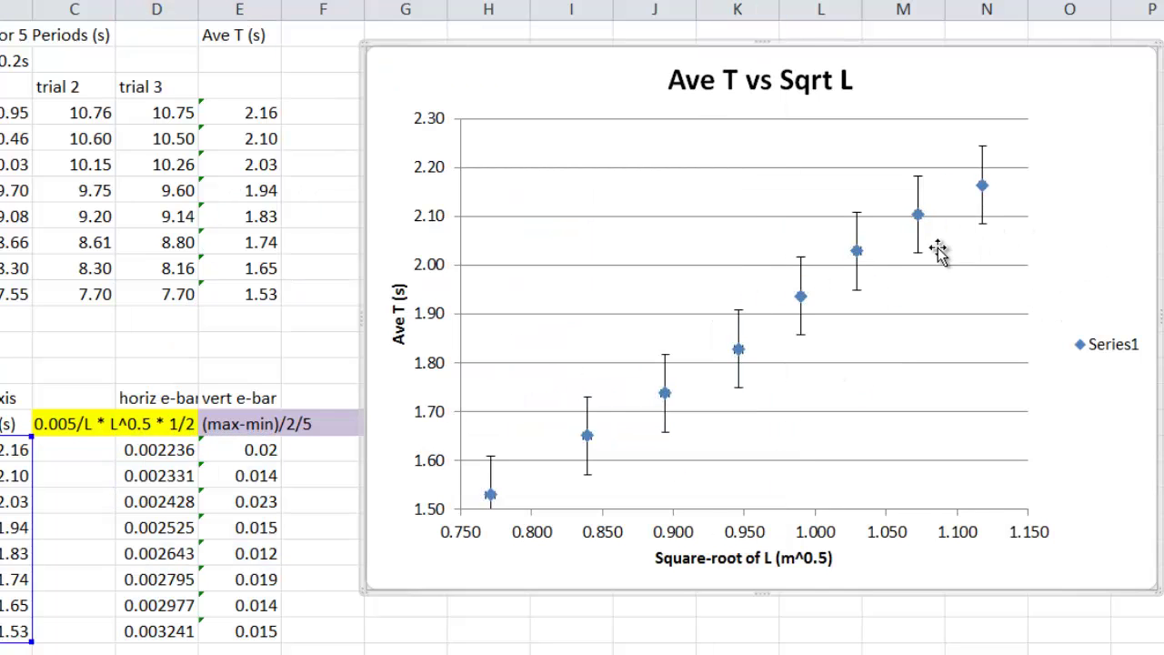
Switch the chart's vertical error bars to custom amounts and take the positive error values from E19:E26.
click(857, 289)
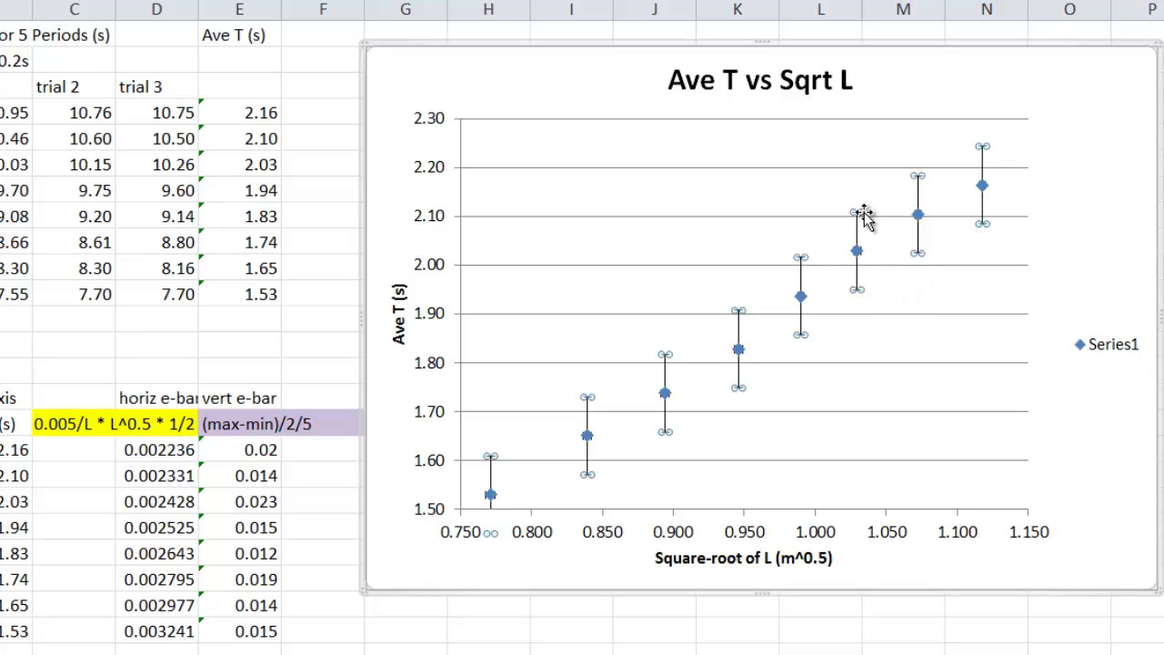
right_click(858, 291)
click(935, 438)
click(440, 431)
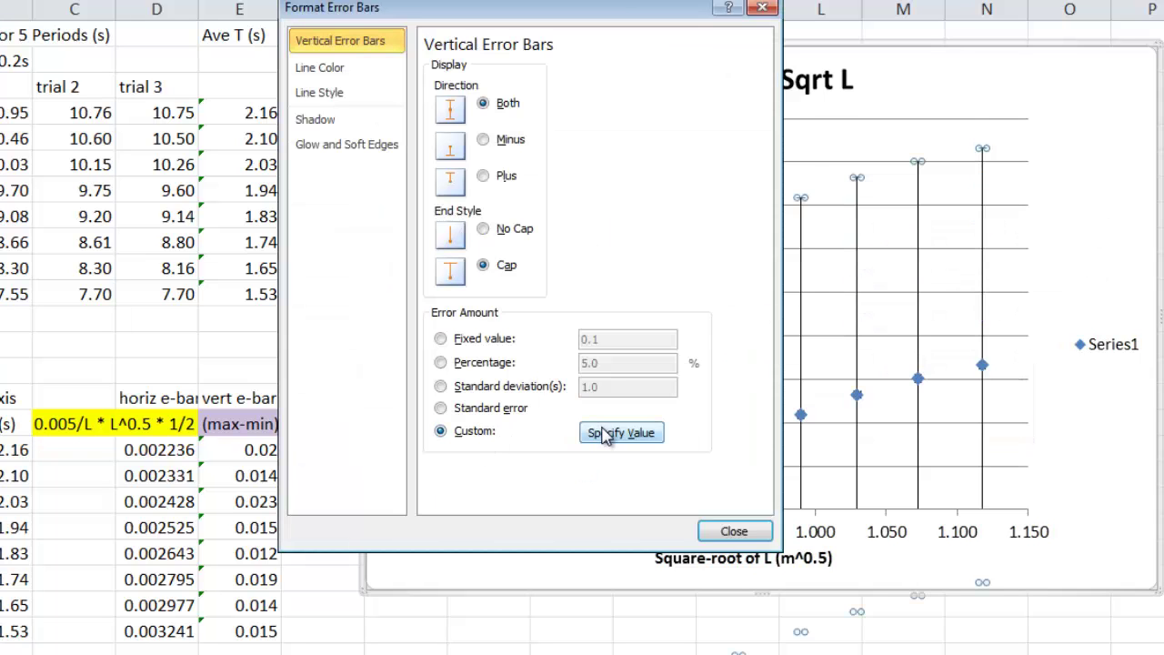
click(604, 434)
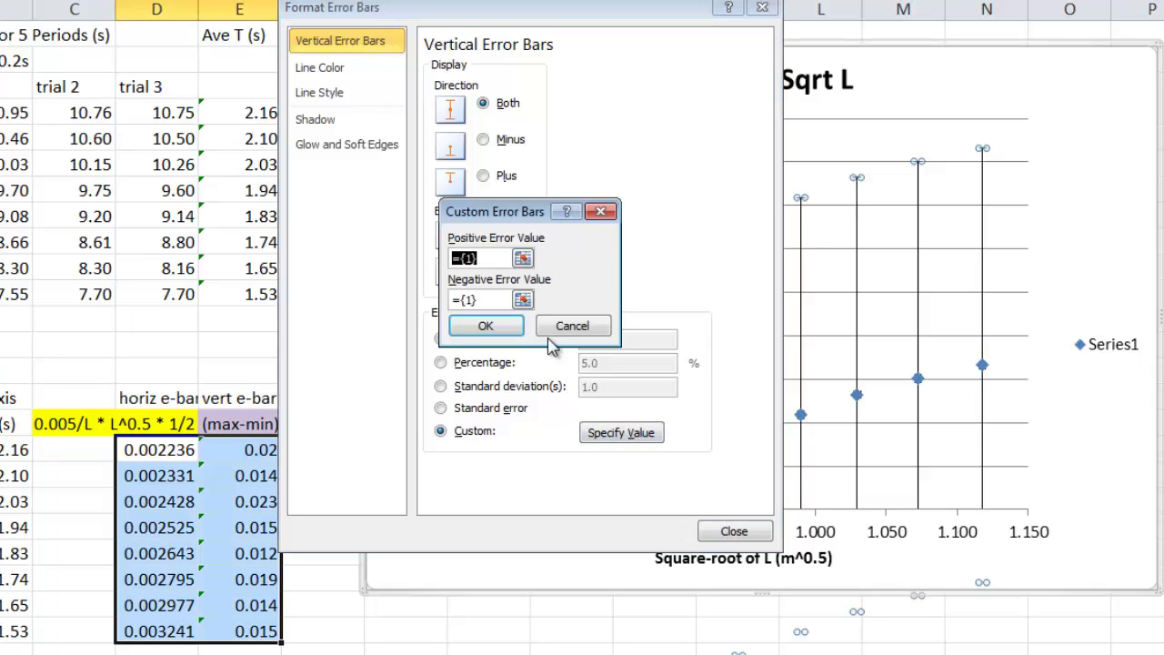
click(523, 259)
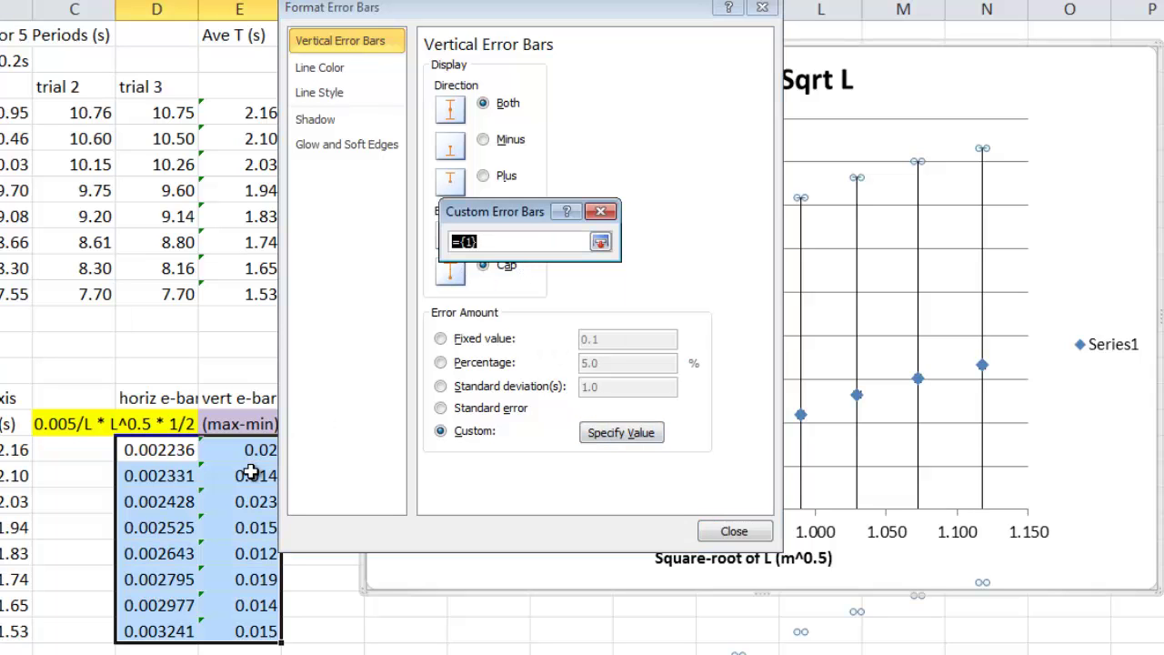
drag(245, 450, 237, 621)
click(601, 241)
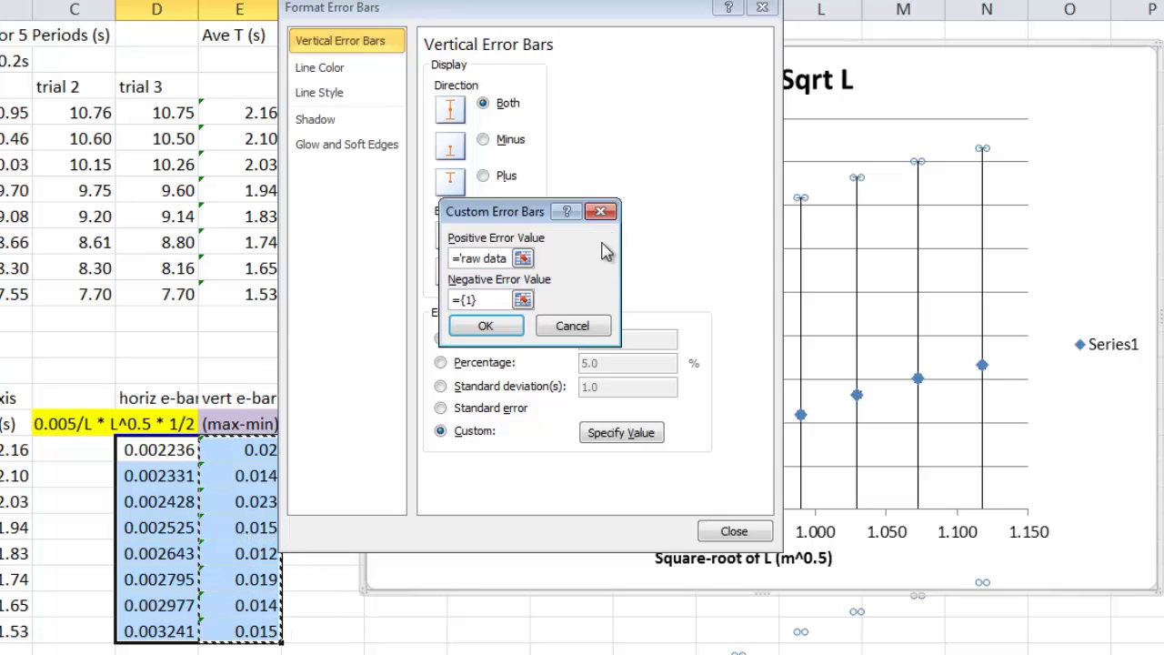
Take the vertical error bars' negative error values from E19:E26 and apply the custom amounts.
click(523, 300)
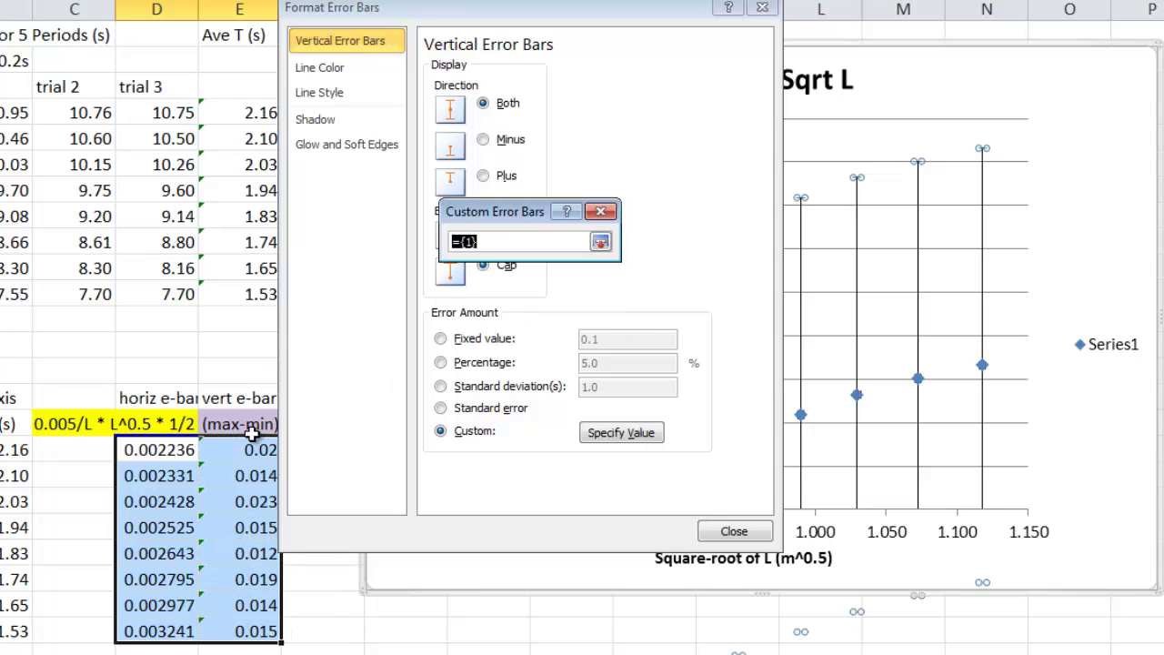
drag(244, 446, 236, 623)
click(600, 241)
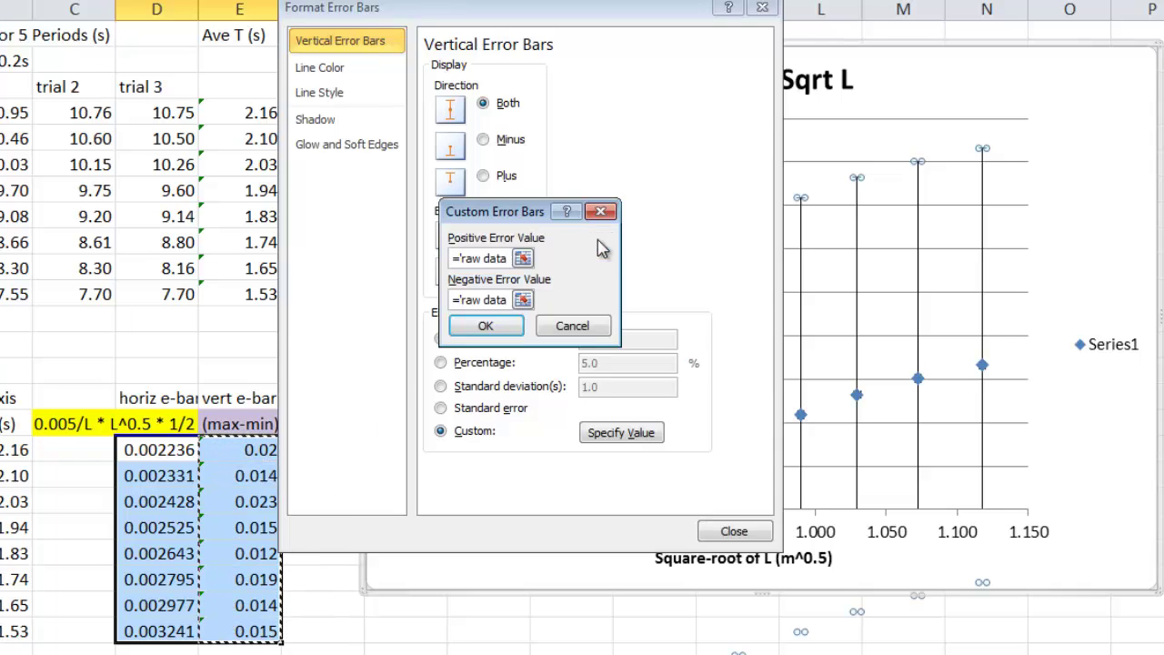
click(484, 327)
click(766, 538)
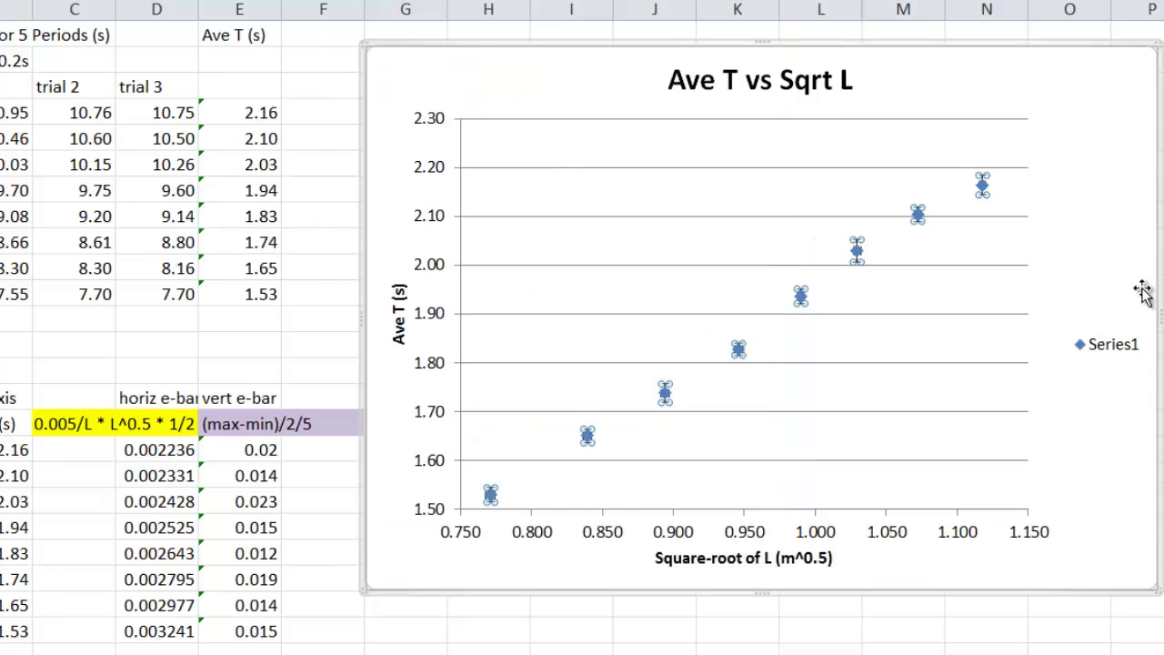
click(1161, 391)
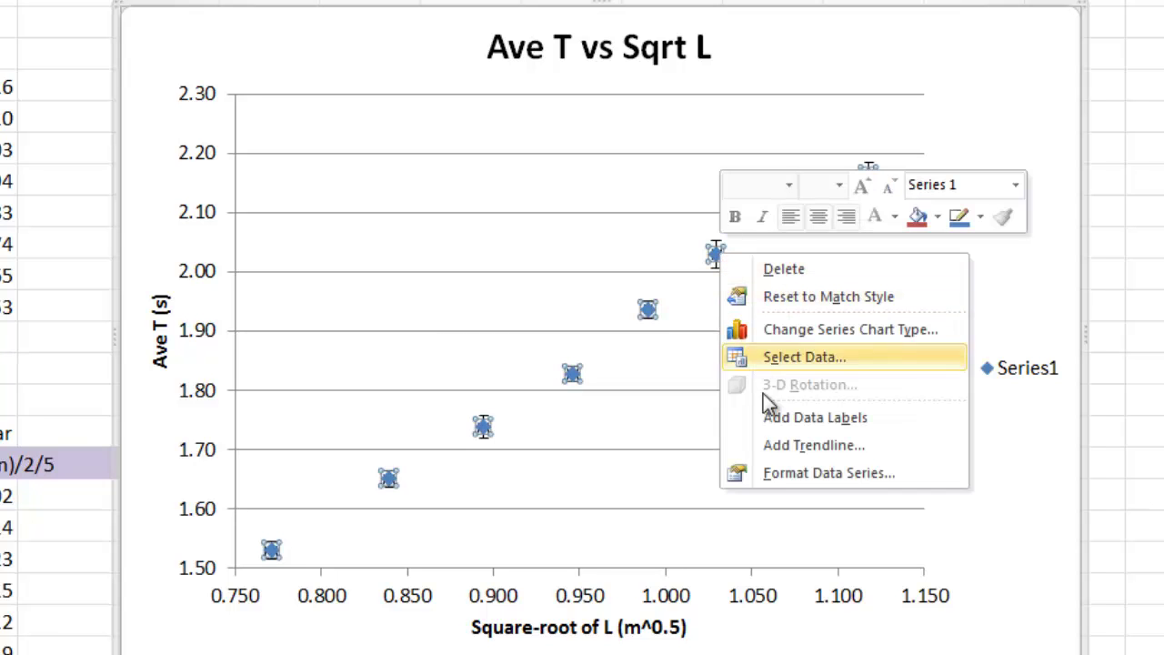
Add a linear trendline to the plotted data series and display its equation on the chart.
click(786, 448)
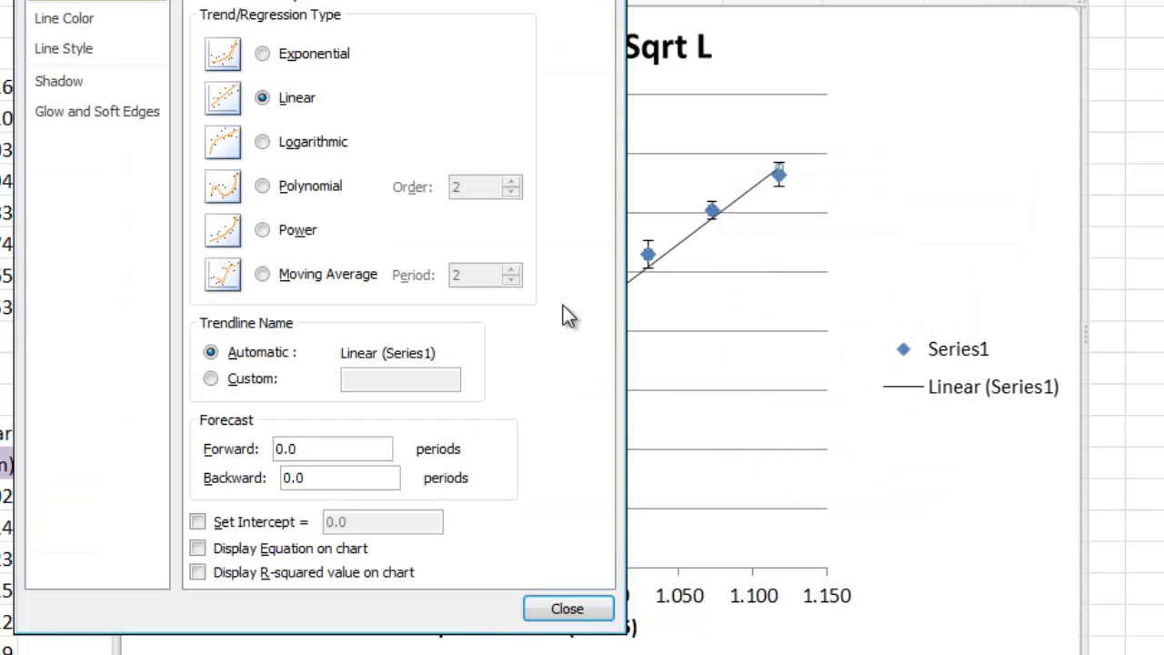
click(227, 549)
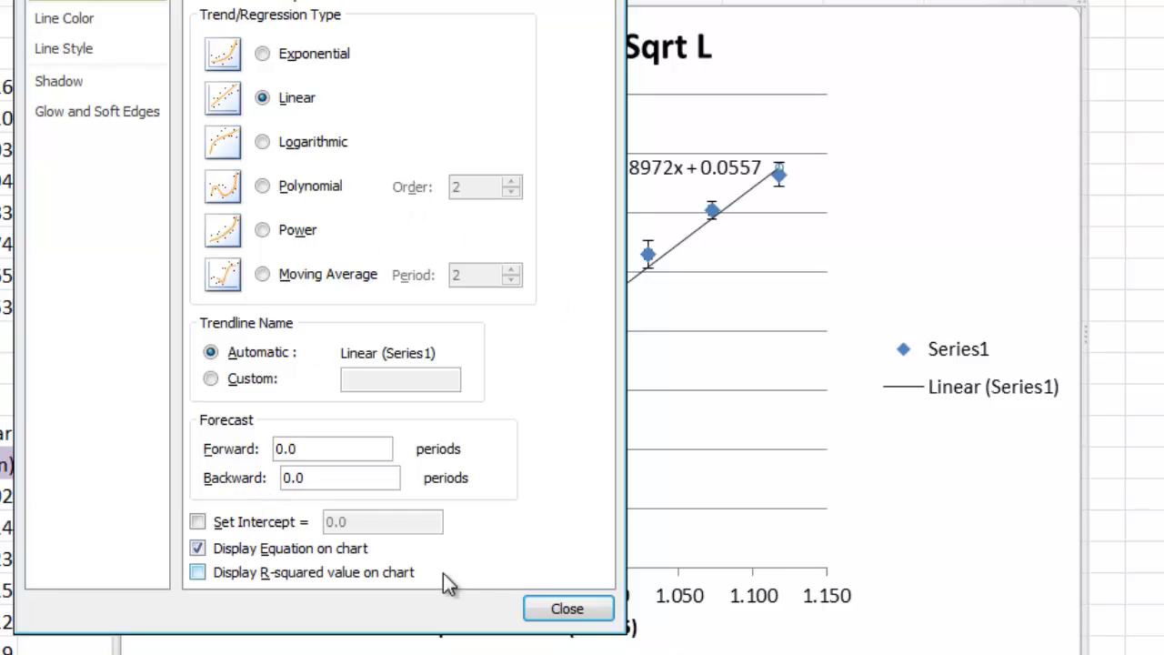
click(582, 612)
click(654, 171)
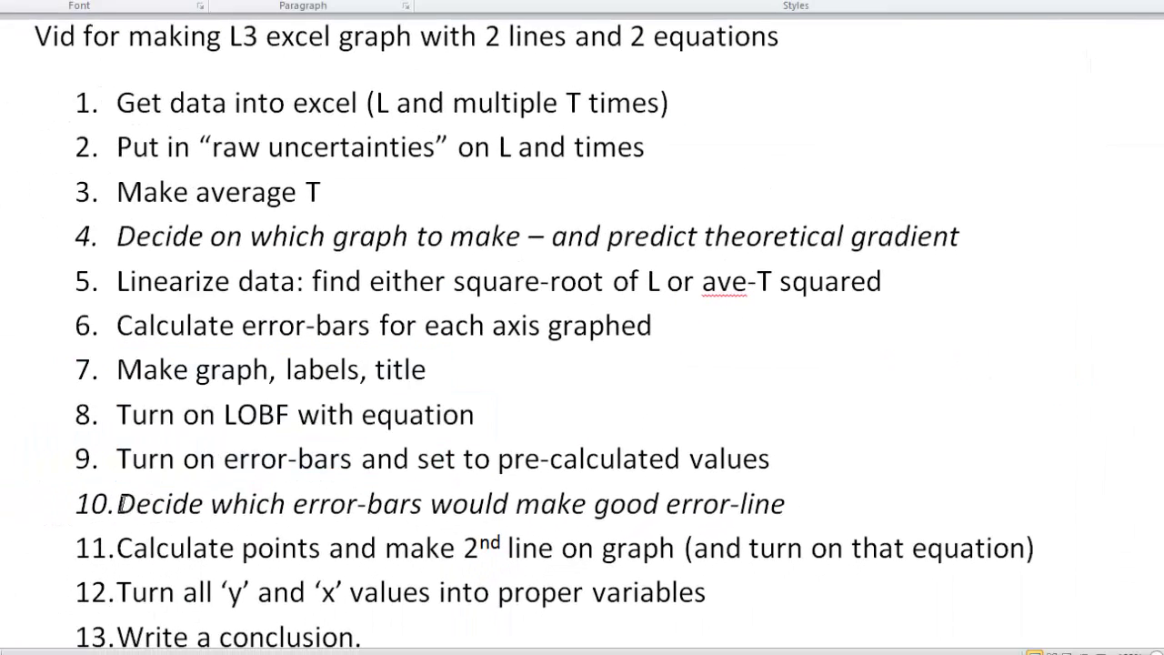
Highlight checklist item 10 about choosing error-bars for the error-line in the Word document and return to the Excel workbook.
drag(118, 505, 770, 515)
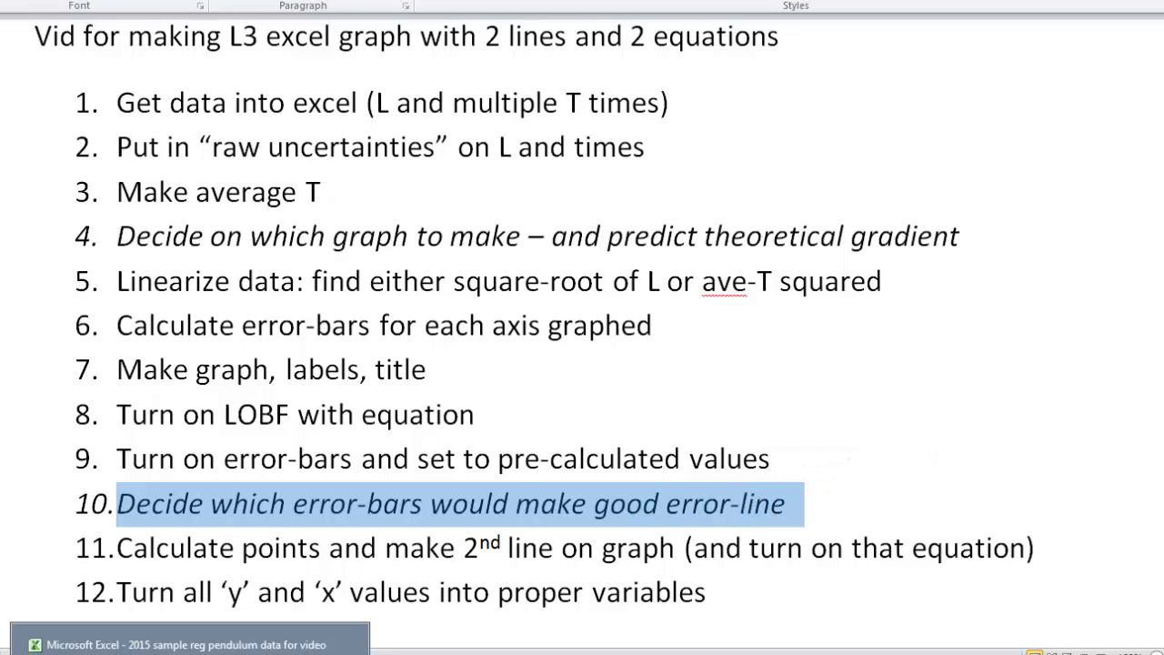
click(181, 644)
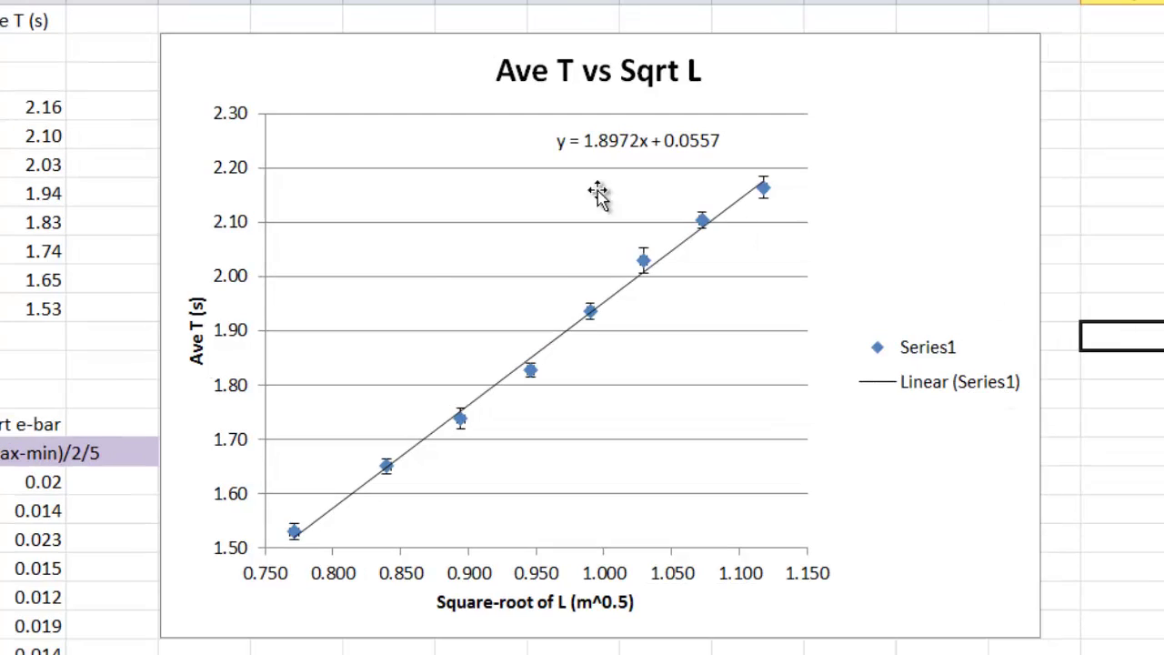
Enlarge the Ave T vs Sqrt L chart from its lower-right corner.
click(1021, 589)
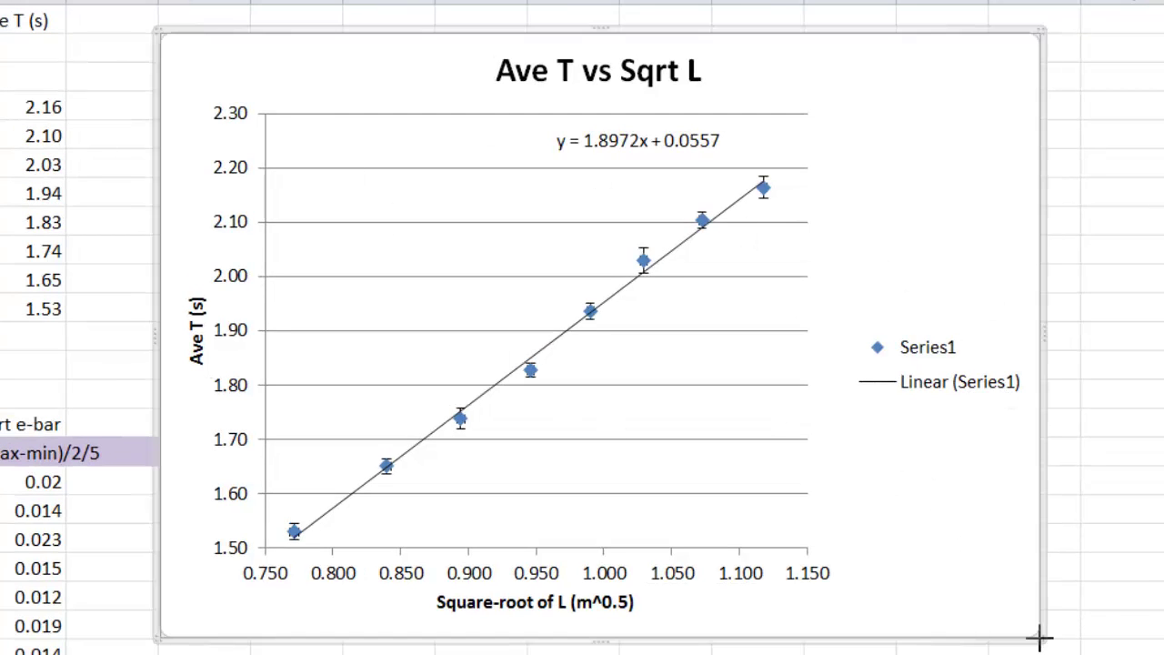
drag(1038, 639, 1163, 650)
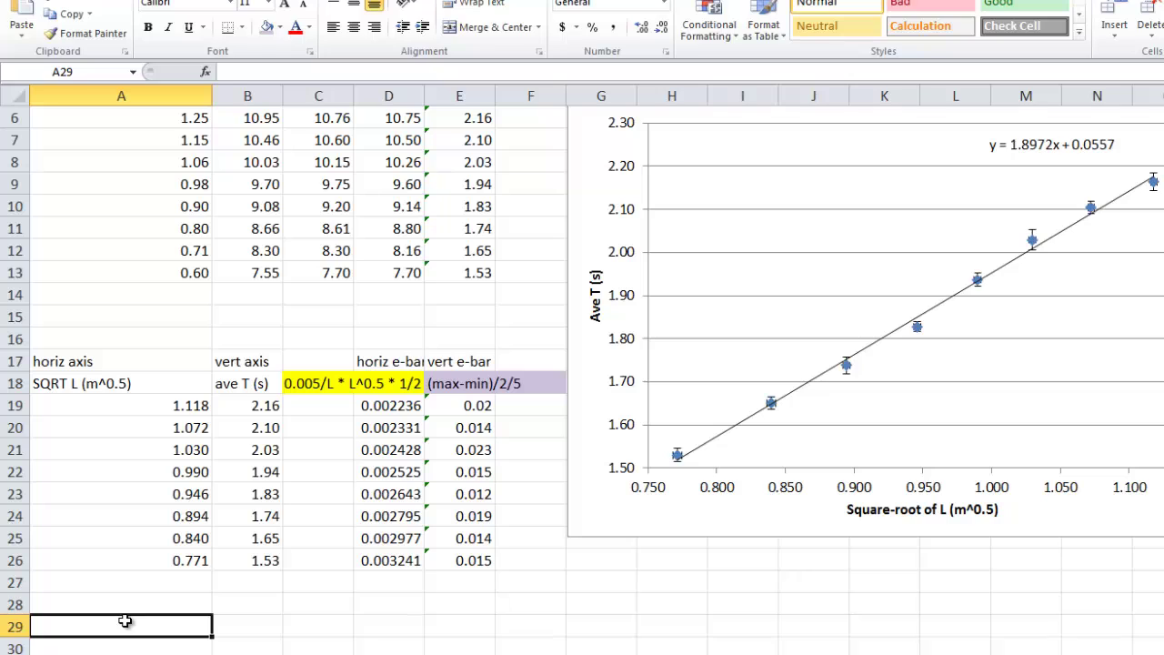
In cell A29, enter the note "error line (choice 1): use 1st 4 dots: start upper left 1st dot - to lower right 4th dot".
text(error l)
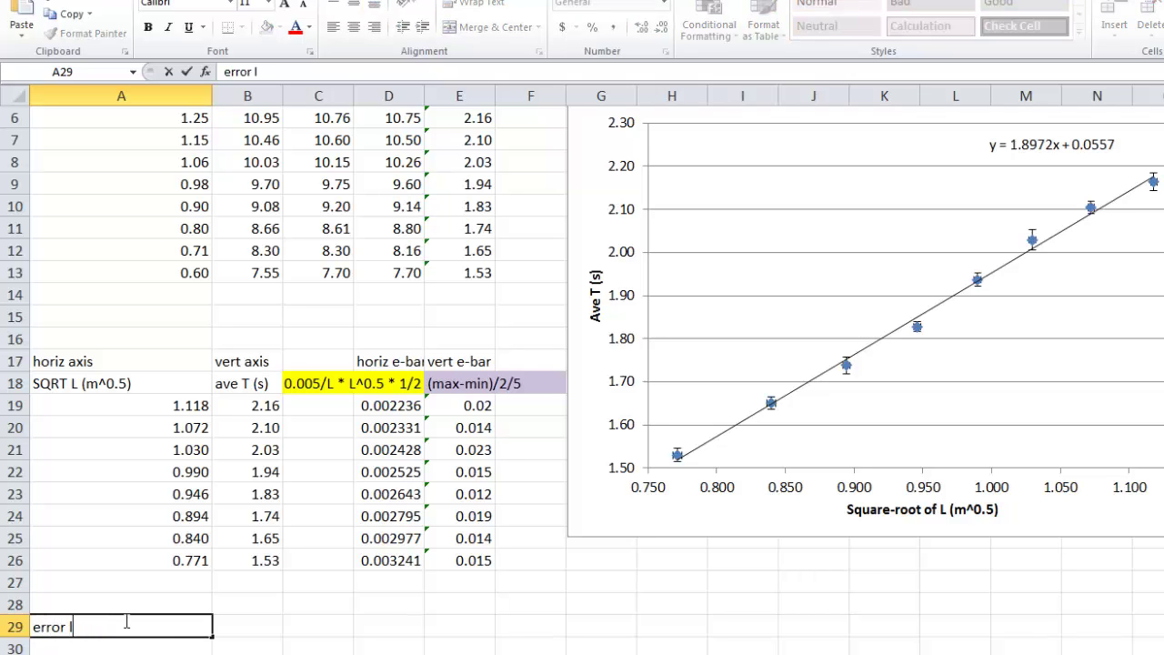
text(ine (choi)
key(BackSpace)
text(oi)
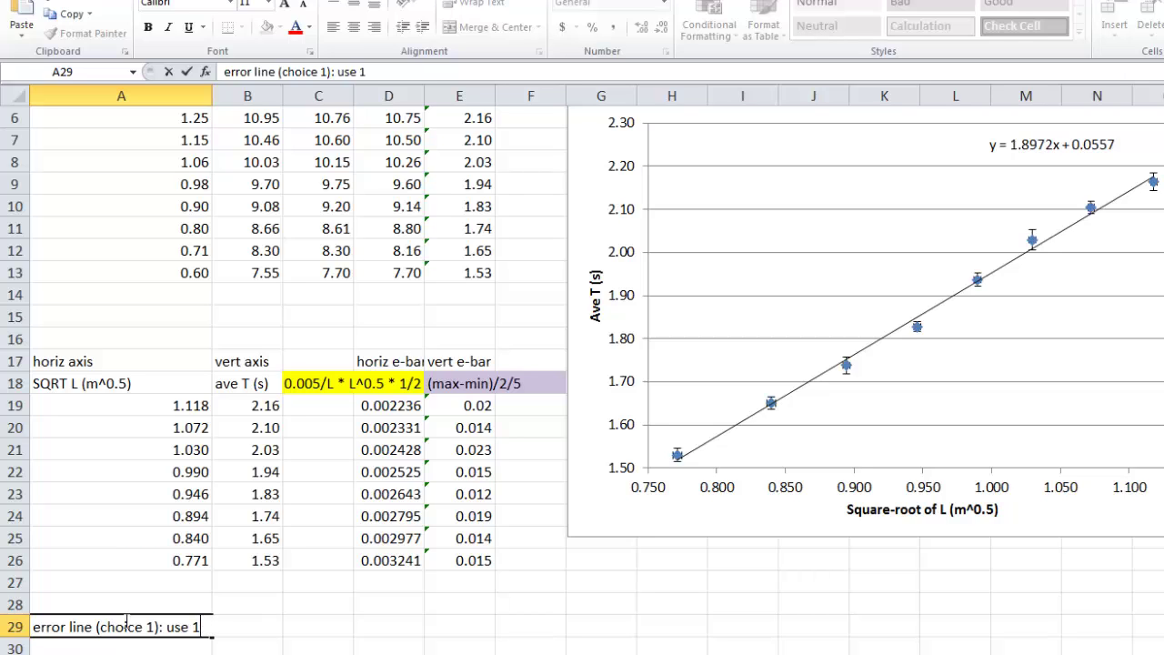
text(ts: start upper)
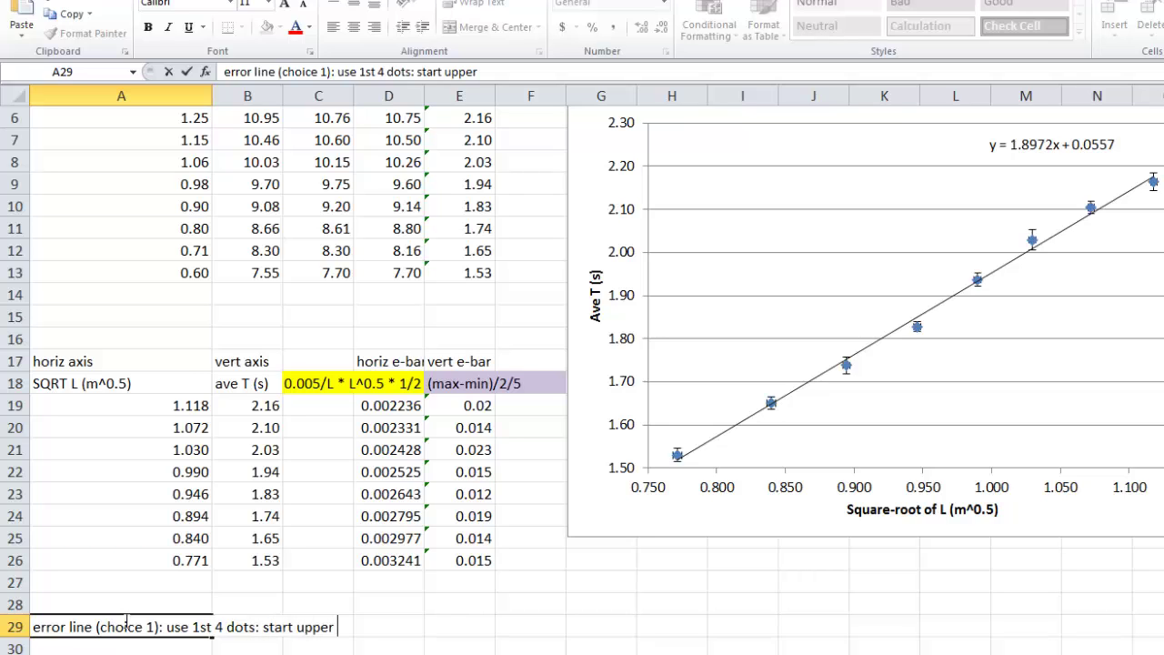
text(left 1st dot -)
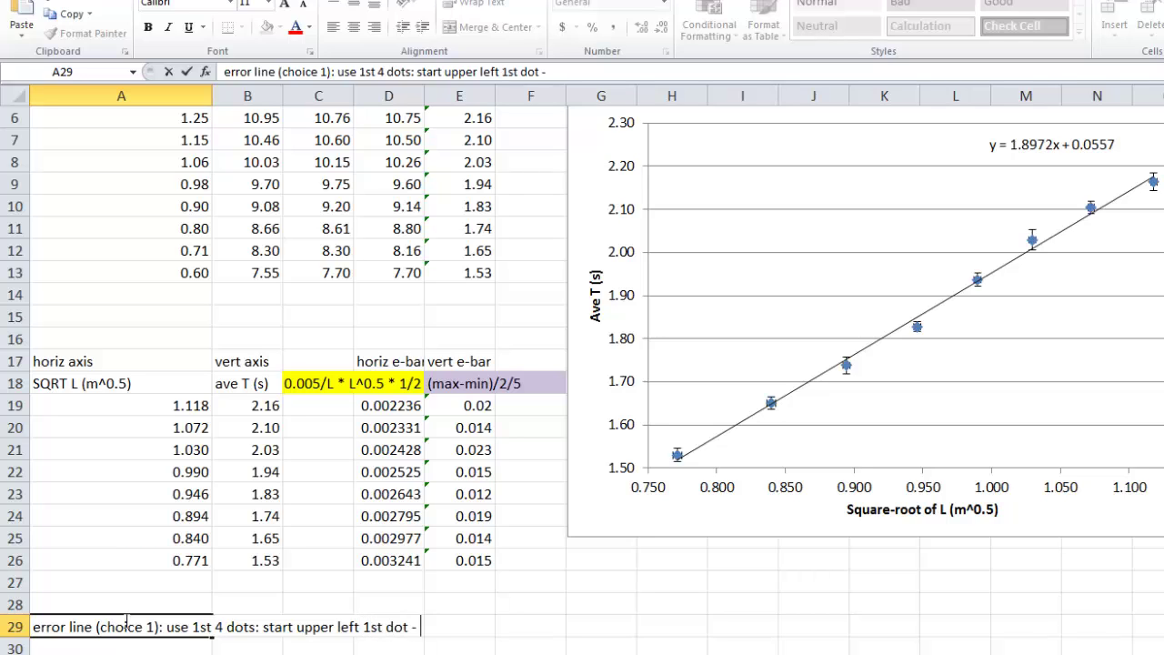
text(to lower right)
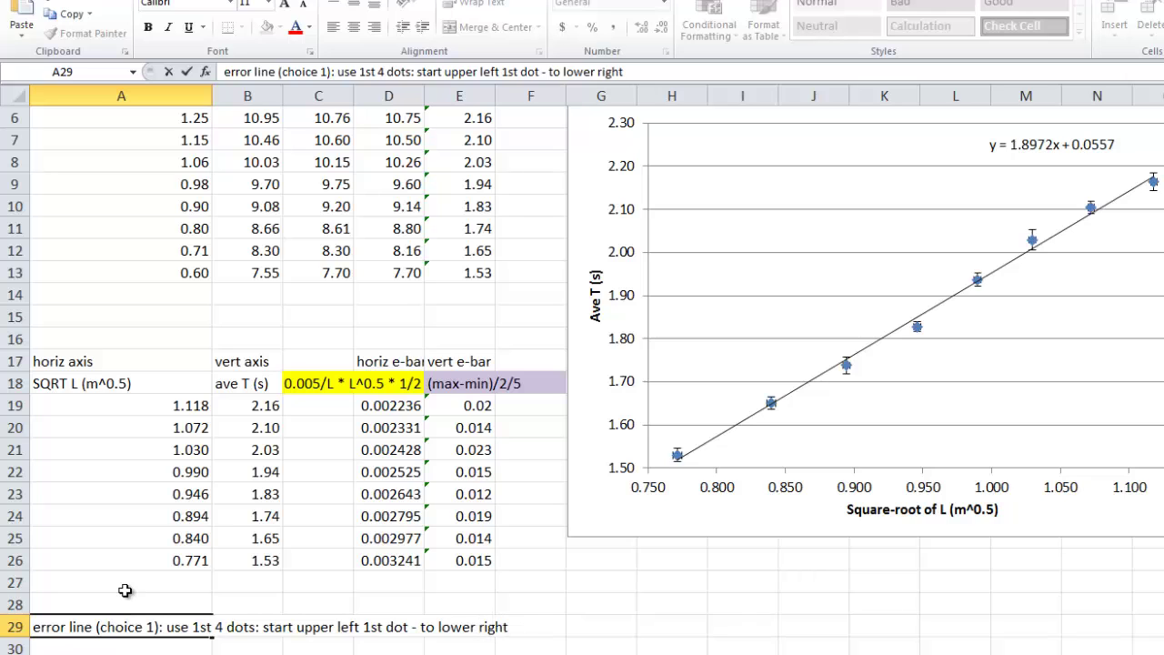
text( 4th dot)
key(Return)
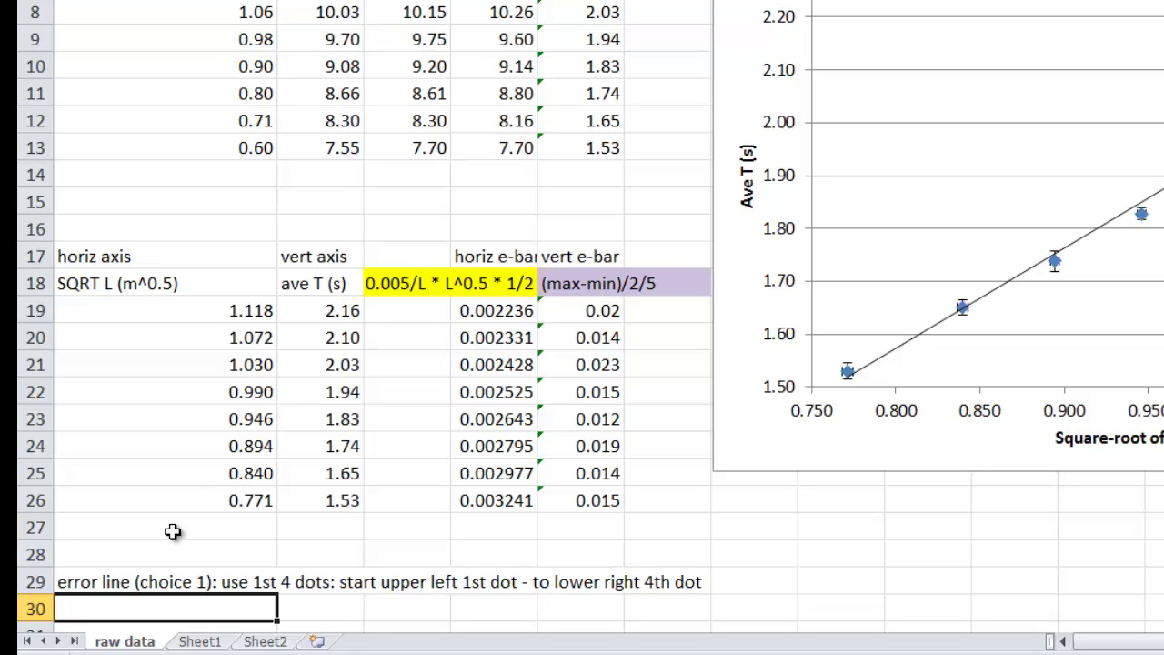
Examine the last data point's SQRT L and ave T values in A26:B26 and select cell A26.
click(251, 501)
drag(317, 502, 259, 507)
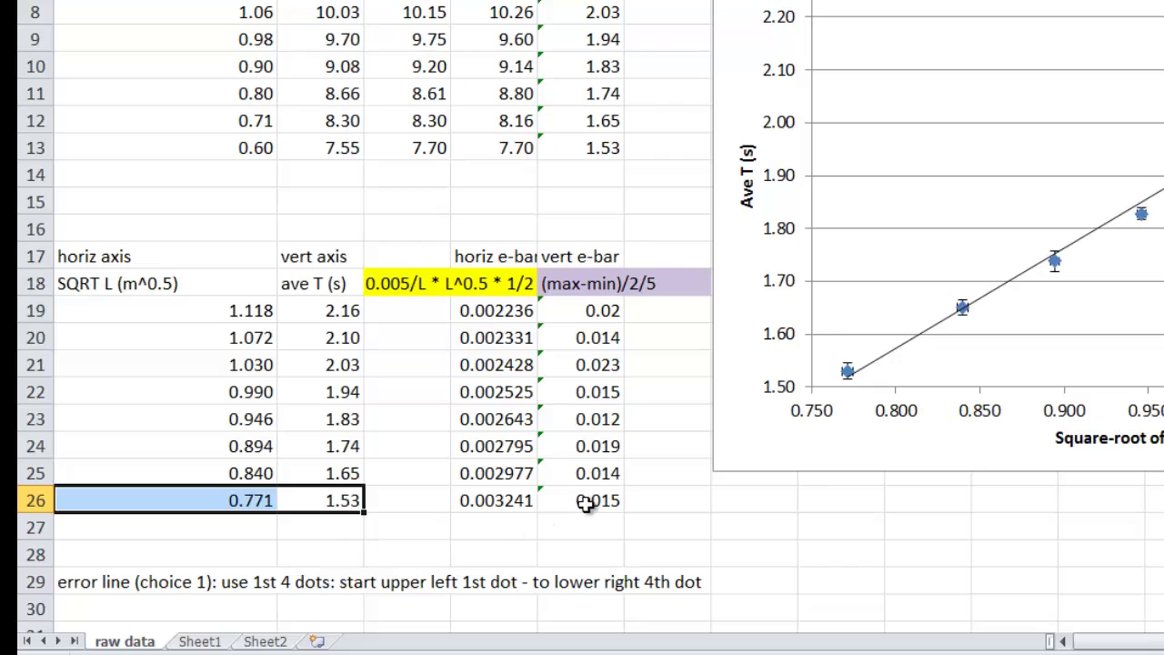
click(241, 502)
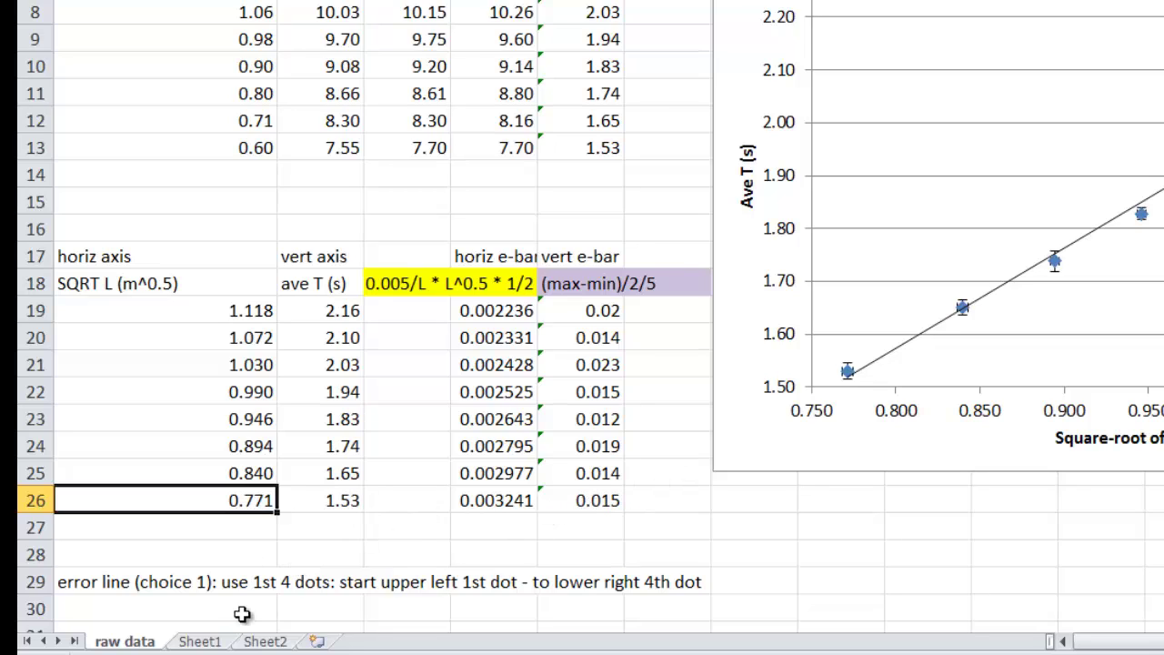
In cell A30, calculate the first dot's left error-bar end with the formula =0.771-0.003241.
click(231, 604)
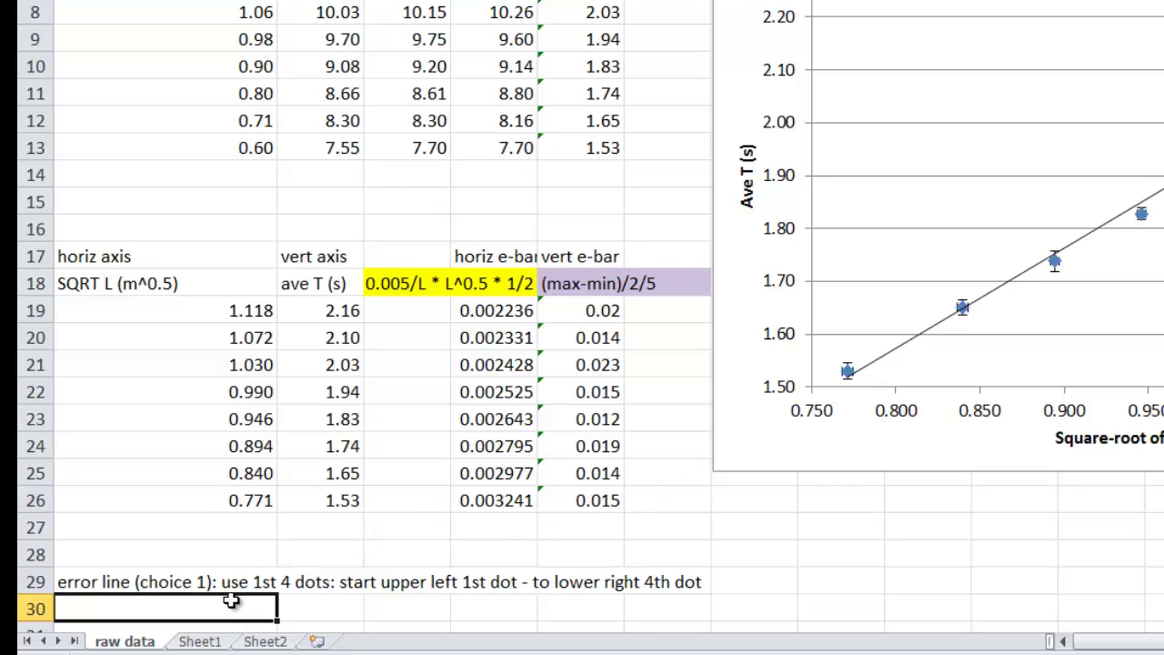
text(=0.)
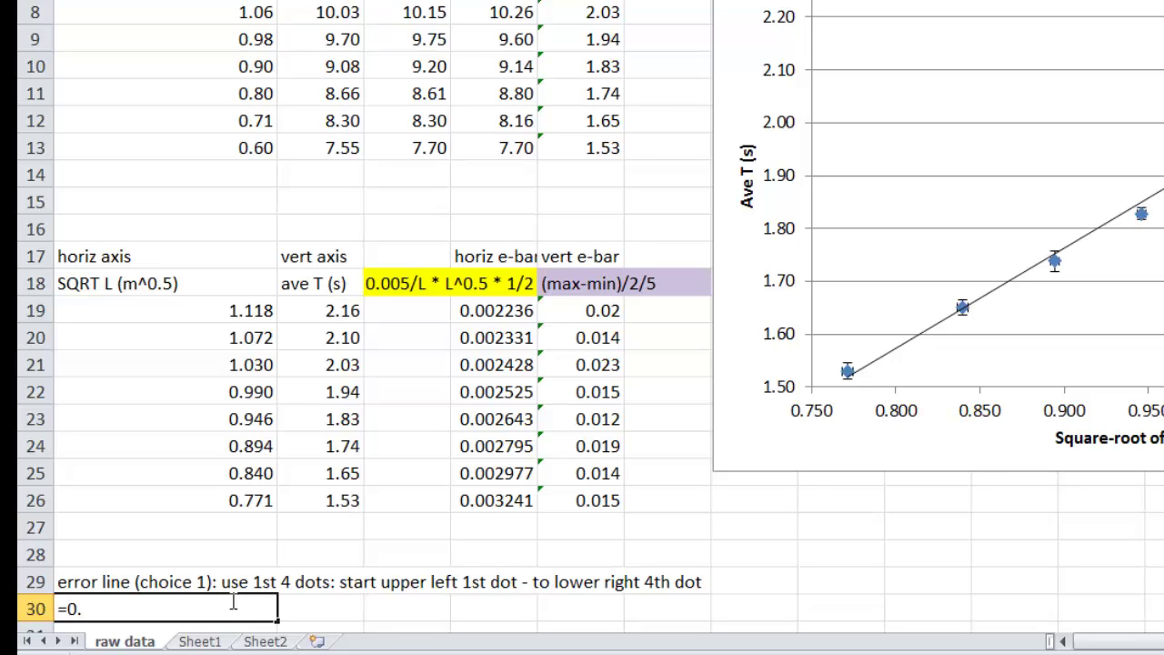
text(771-0.003241)
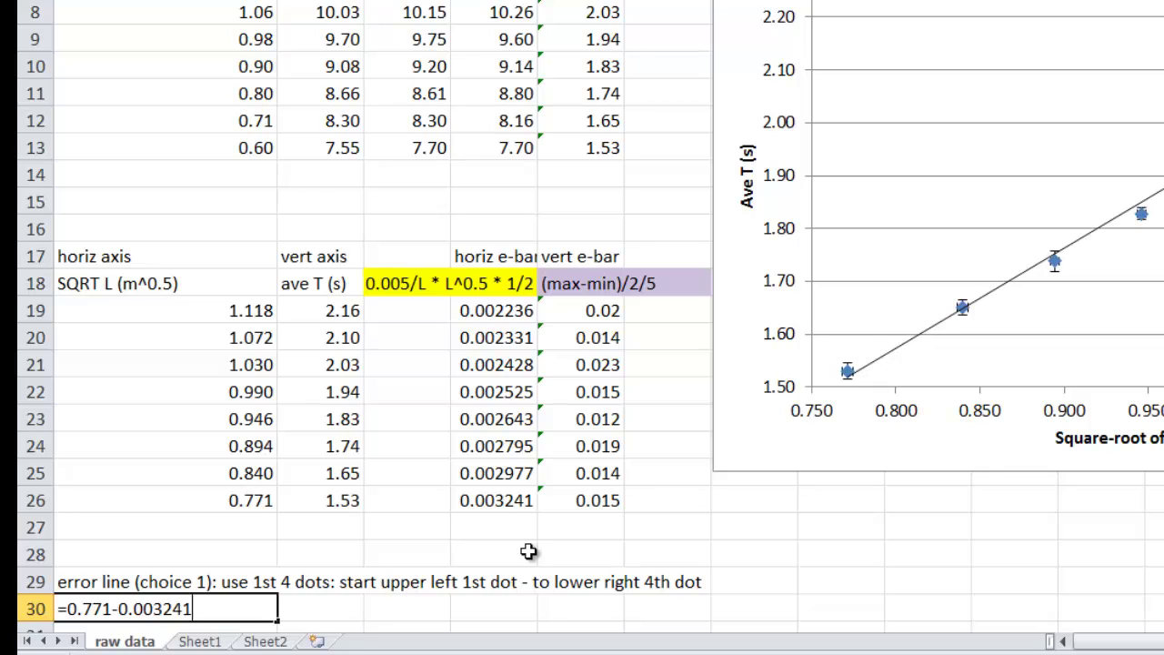
key(Return)
key(Up)
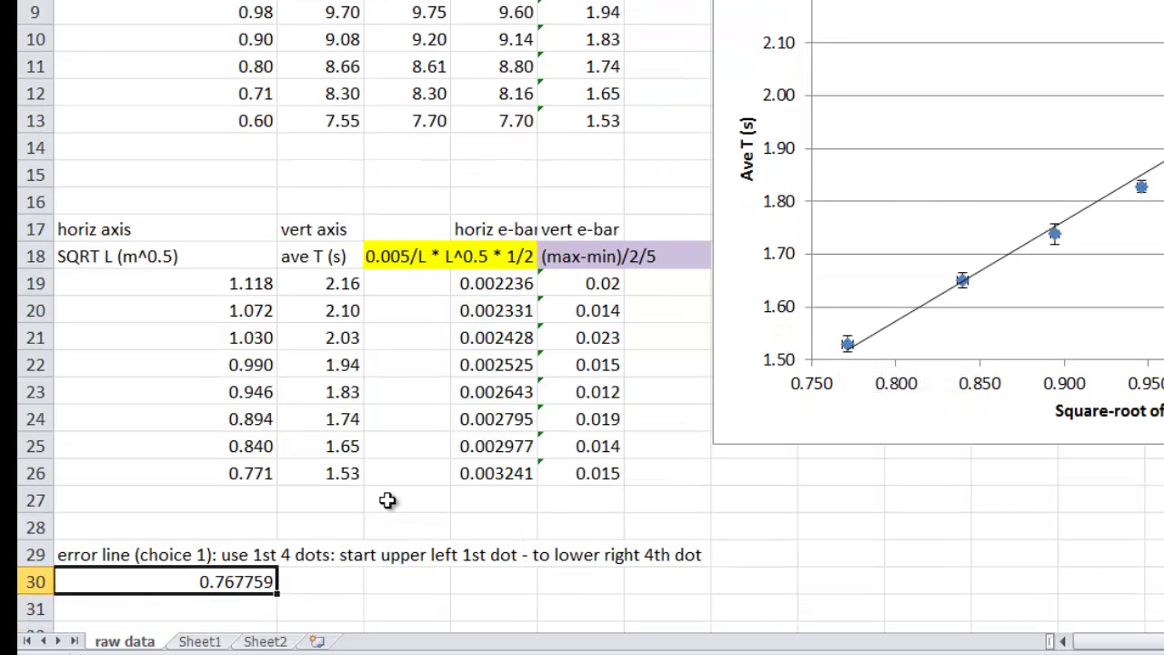
In cell B30, calculate the first dot's upper error-bar end with the formula =1.53+0.015.
key(Right)
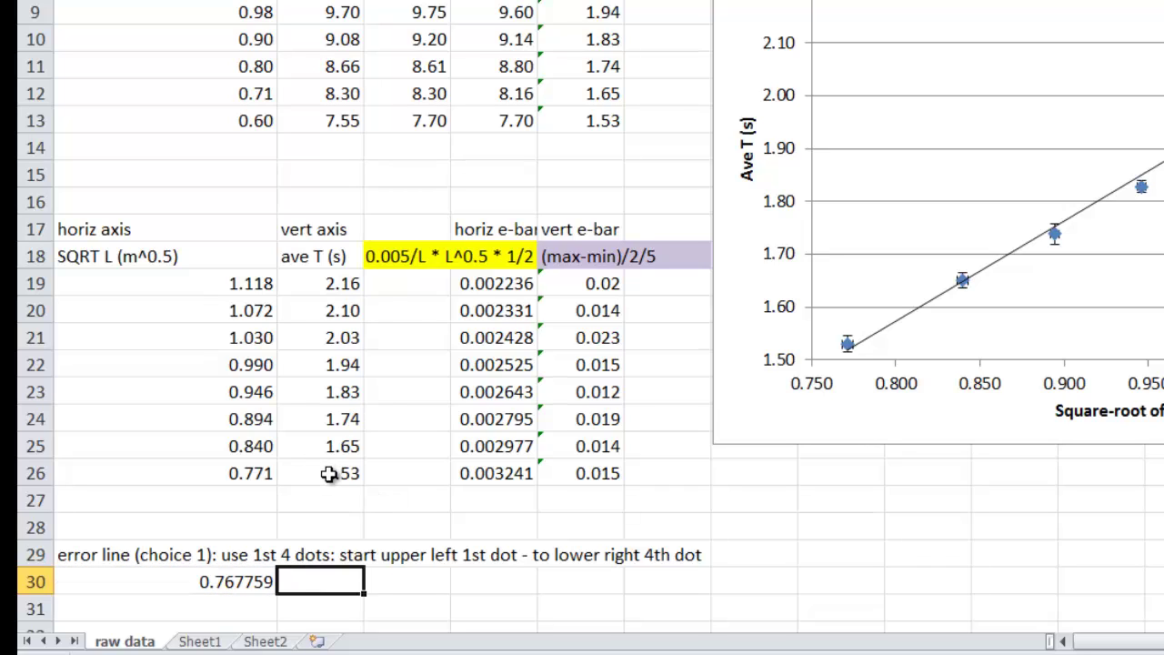
text(=)
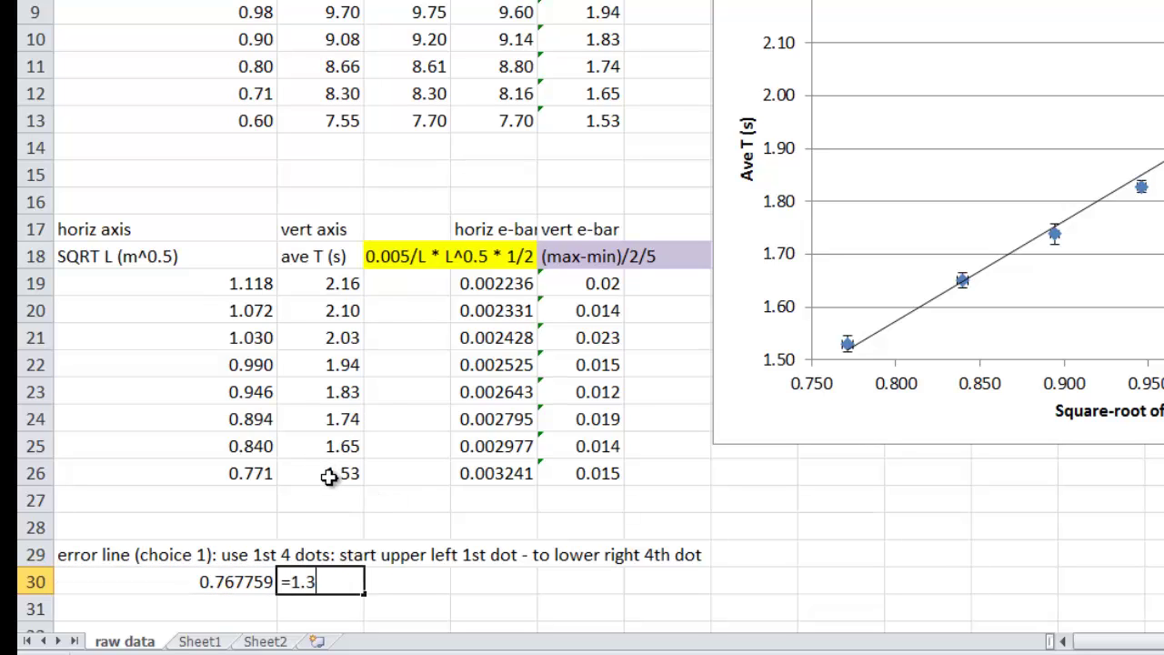
text(1.53+0.)
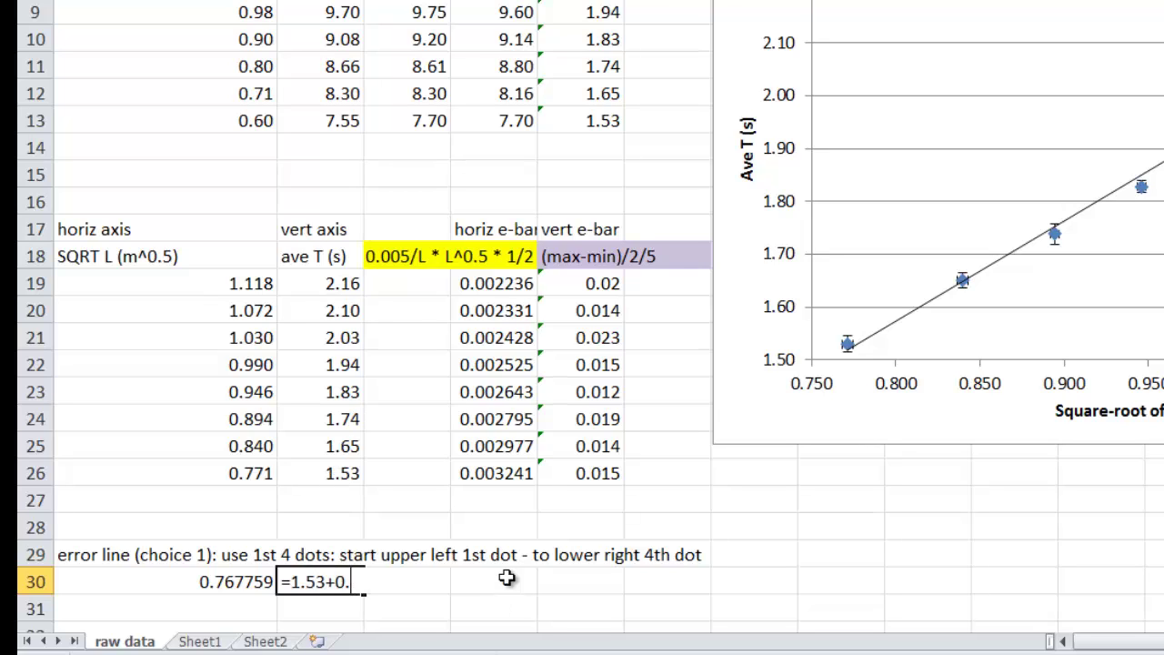
text(1)
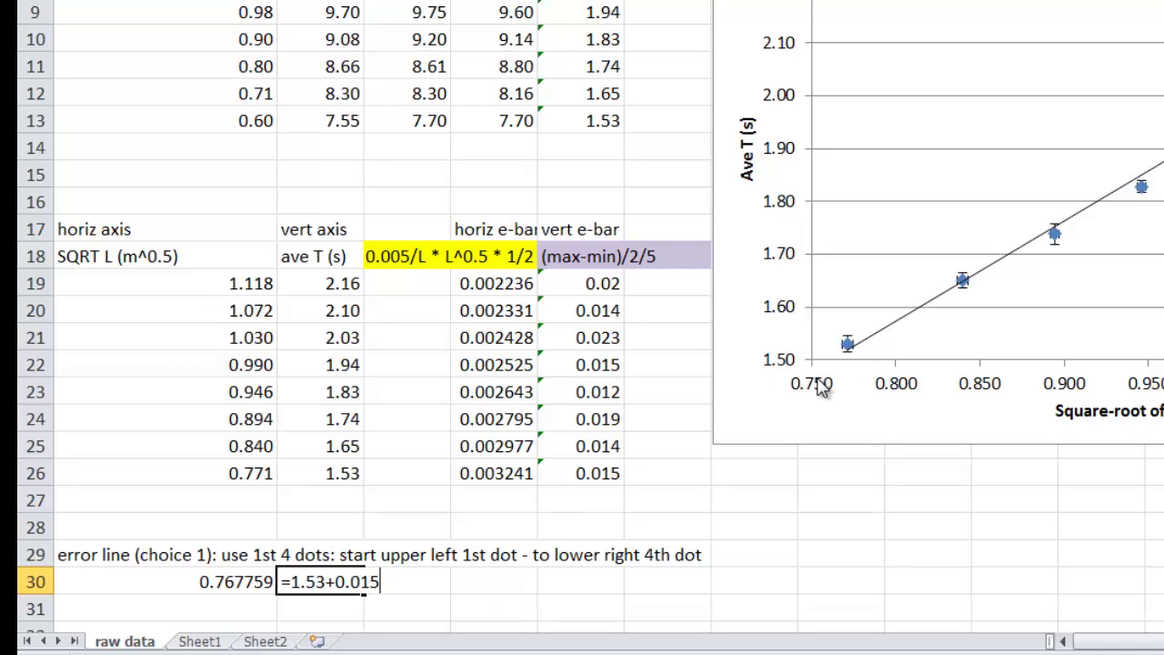
key(Return)
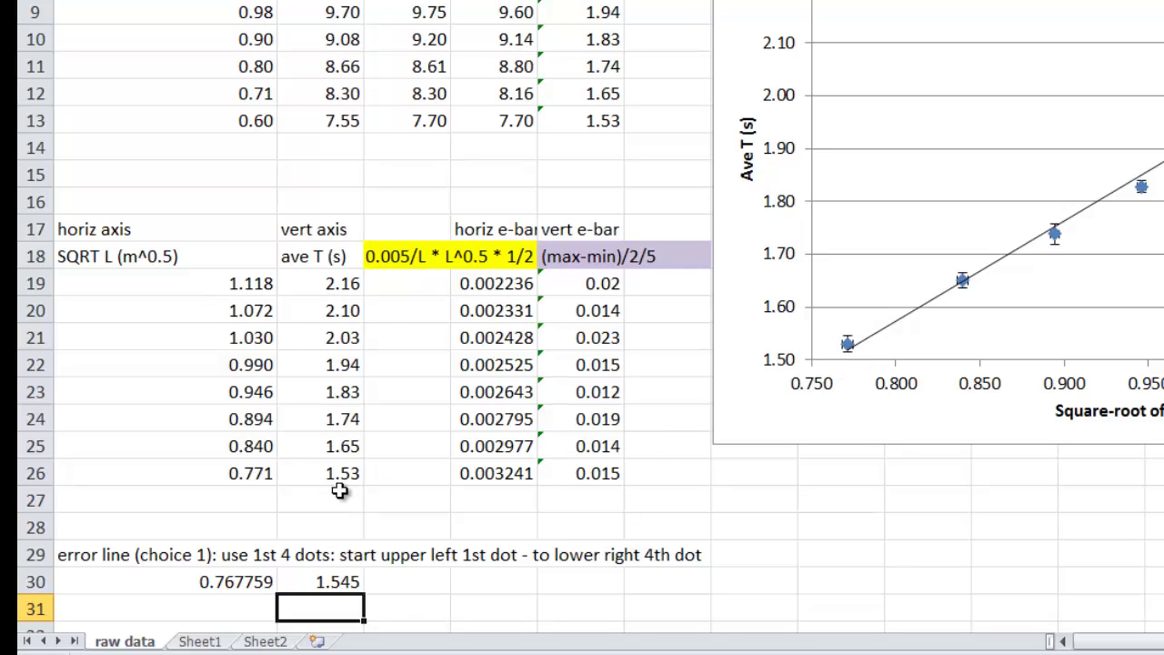
Check the fourth dot's values in A23:B23 and enter the formula =0.946-0.002643 in cell A31.
key(Left)
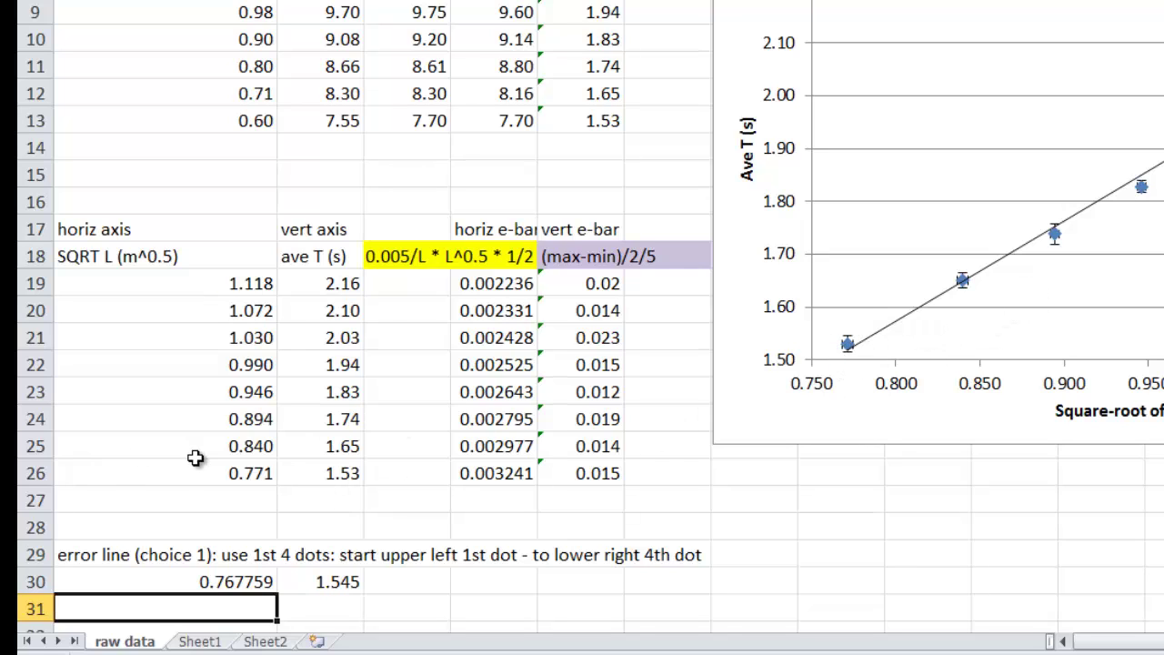
drag(252, 392, 322, 392)
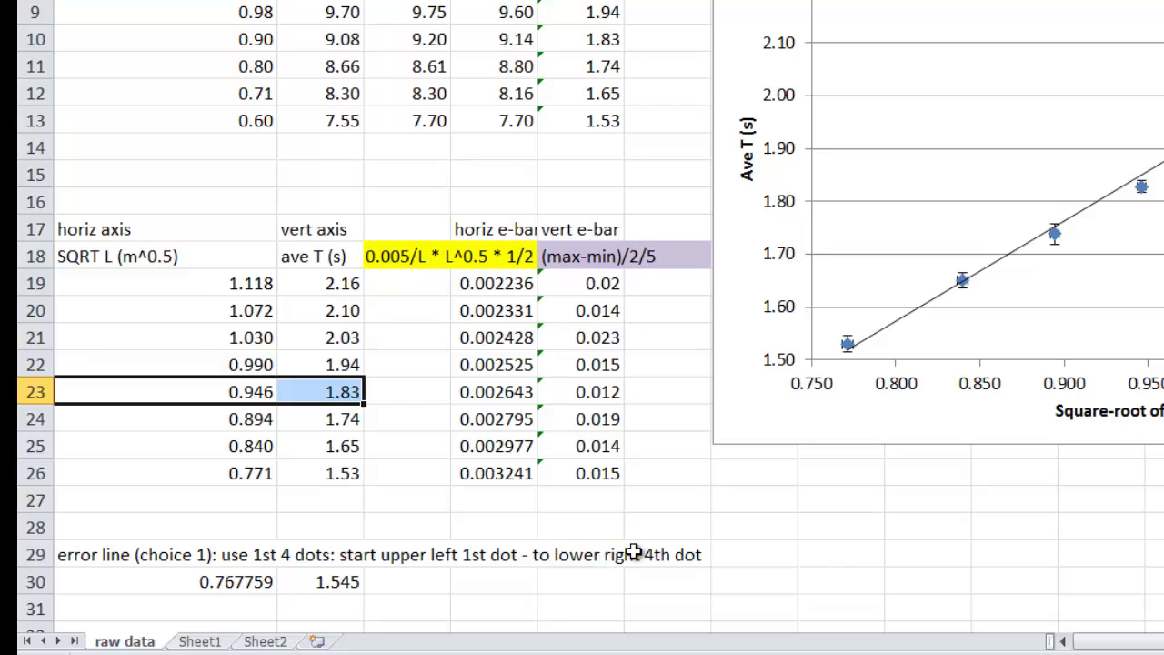
click(264, 391)
click(239, 606)
text(0)
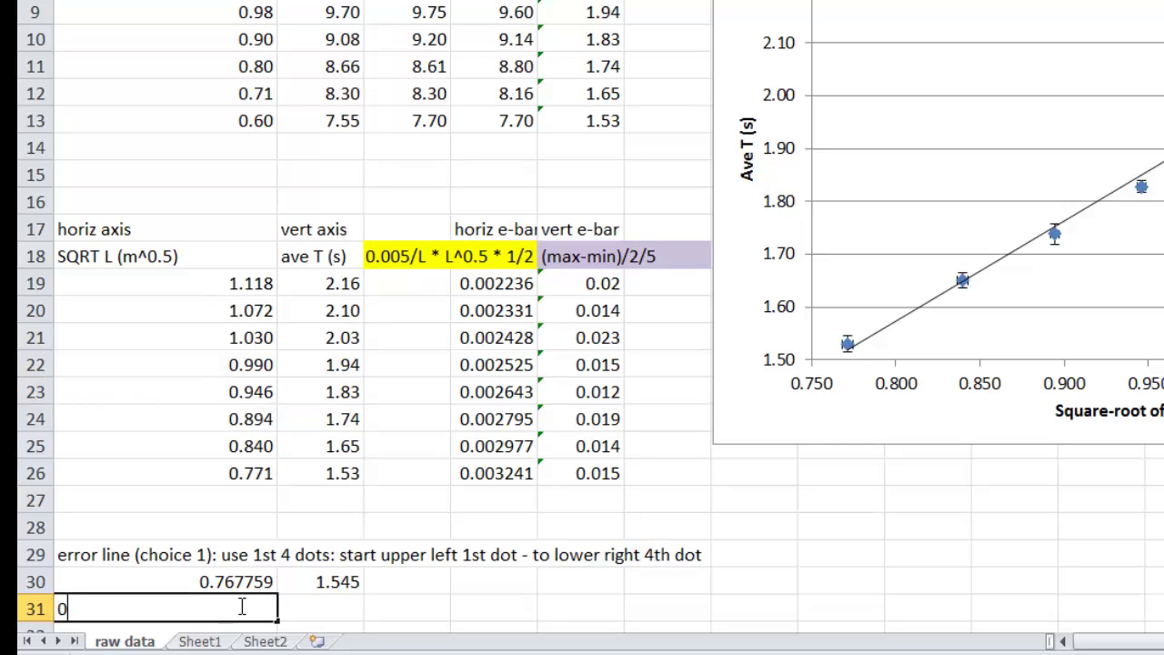
text(.946-)
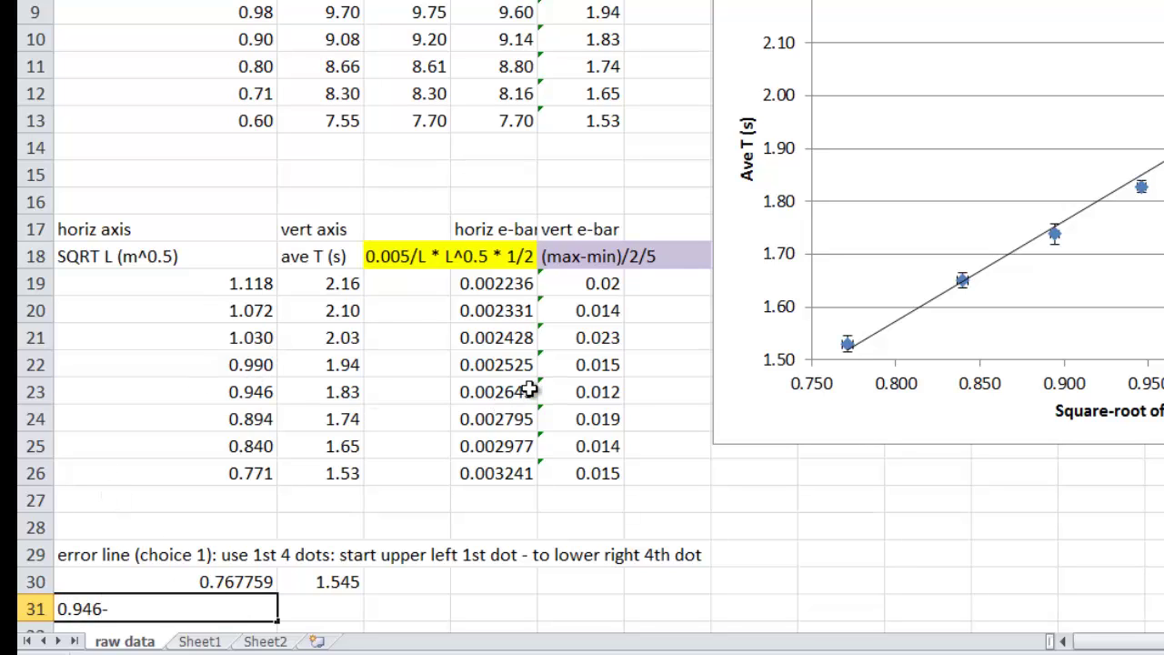
text(0.002643)
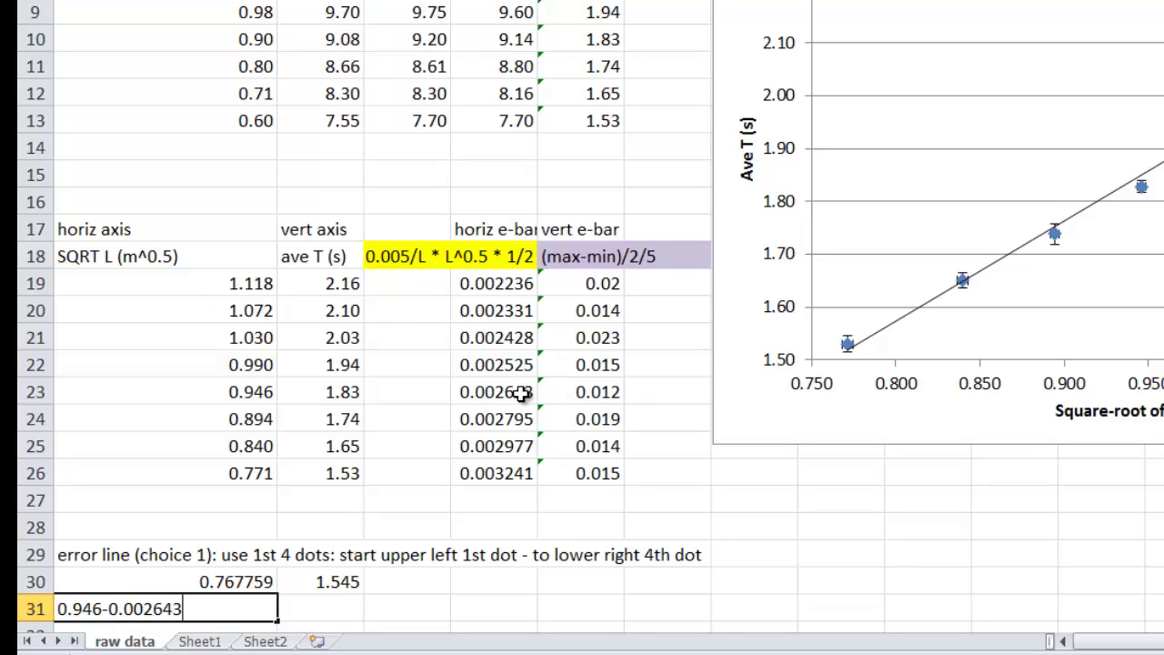
key(Return)
key(Up)
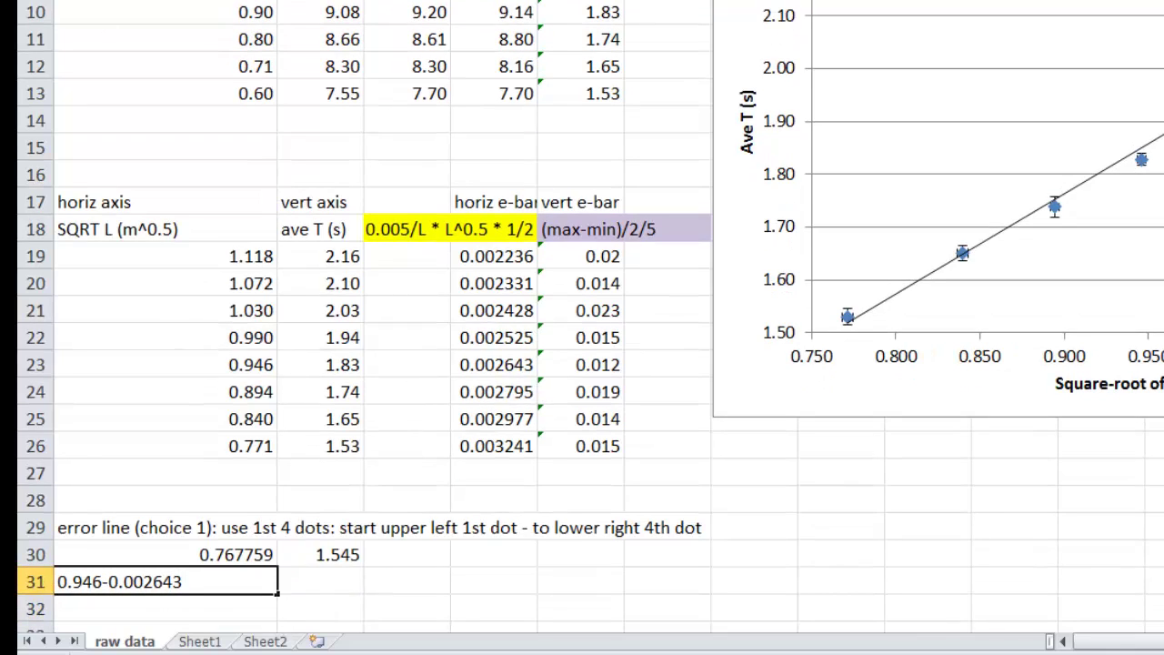
key(F2)
key(Home)
text(=)
key(Return)
key(Up)
In cell B31, calculate the fourth dot's lower error-bar end with the formula =1.83-0.012.
key(Right)
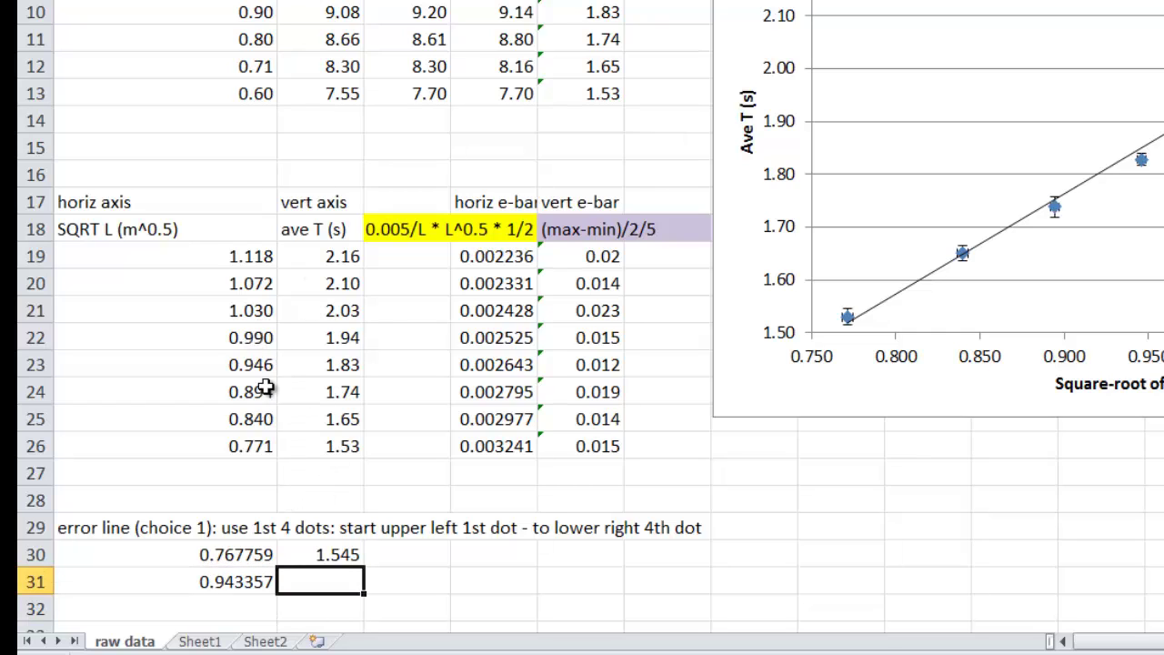
click(331, 363)
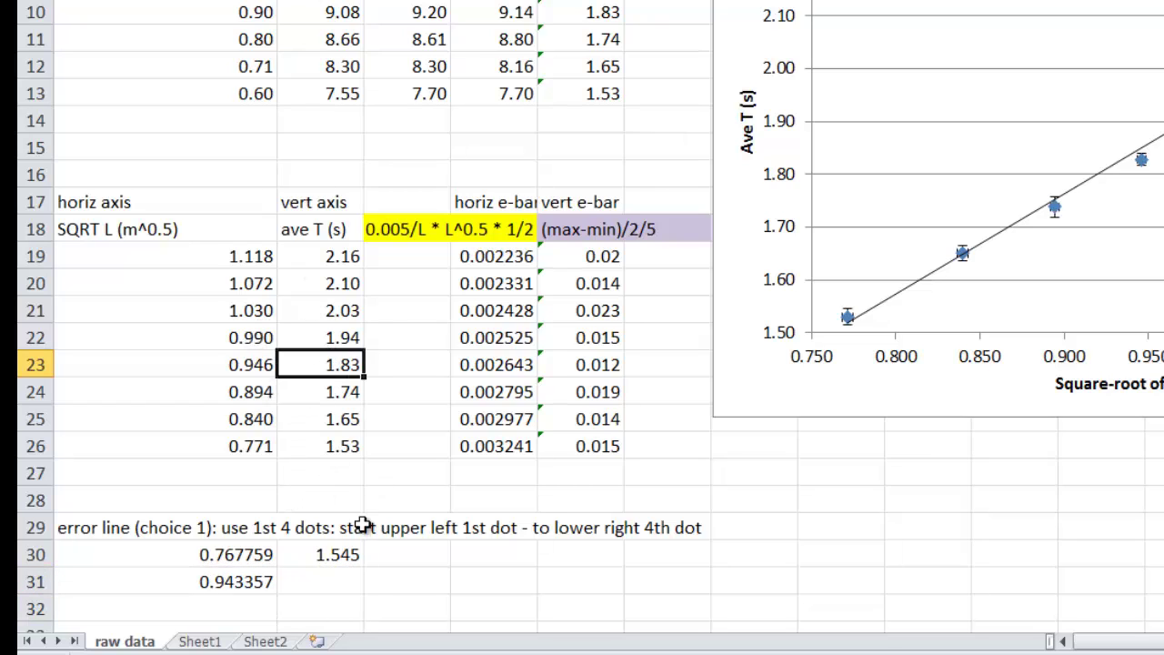
click(325, 582)
text(=1.83)
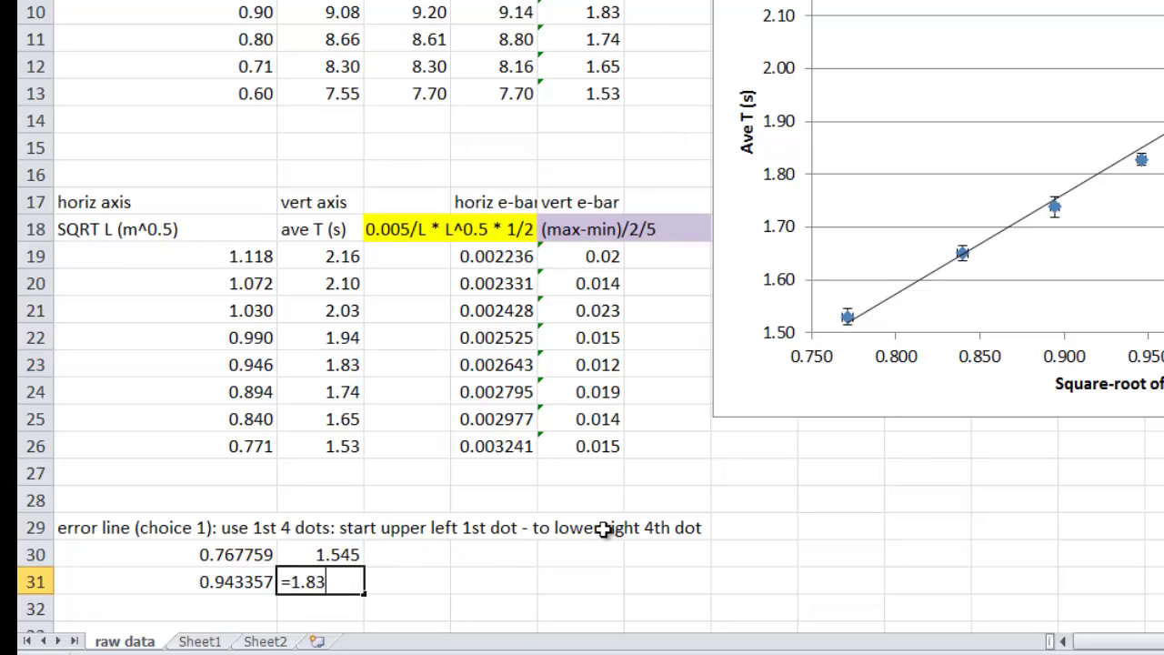
text(-)
text(0)
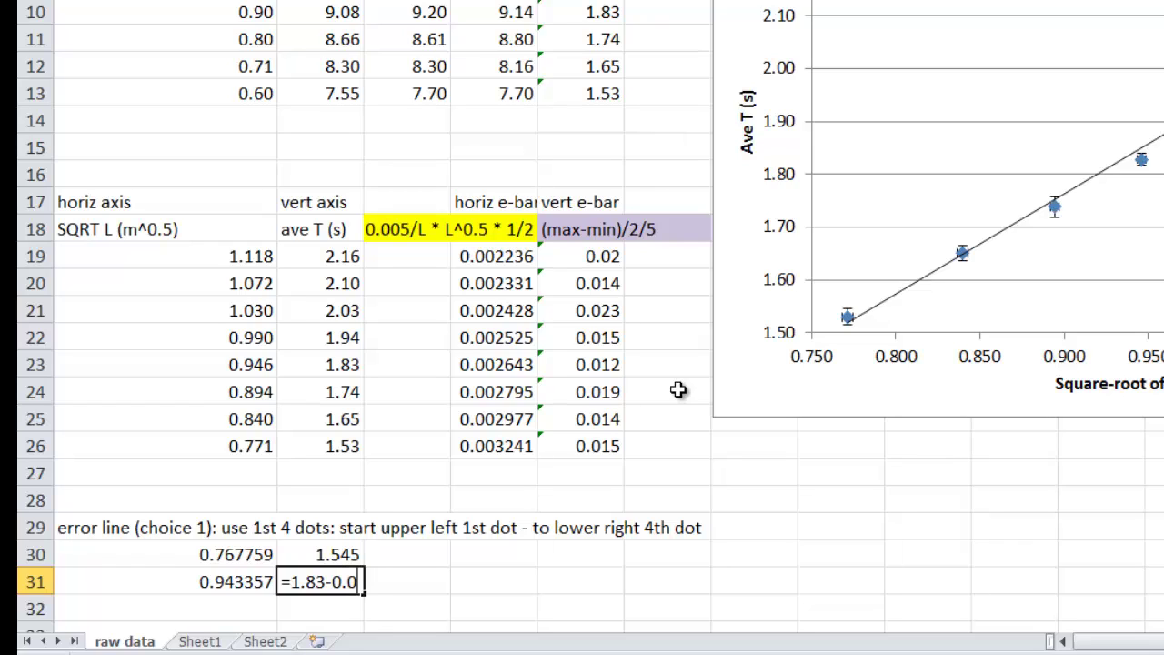
text(.12)
key(Return)
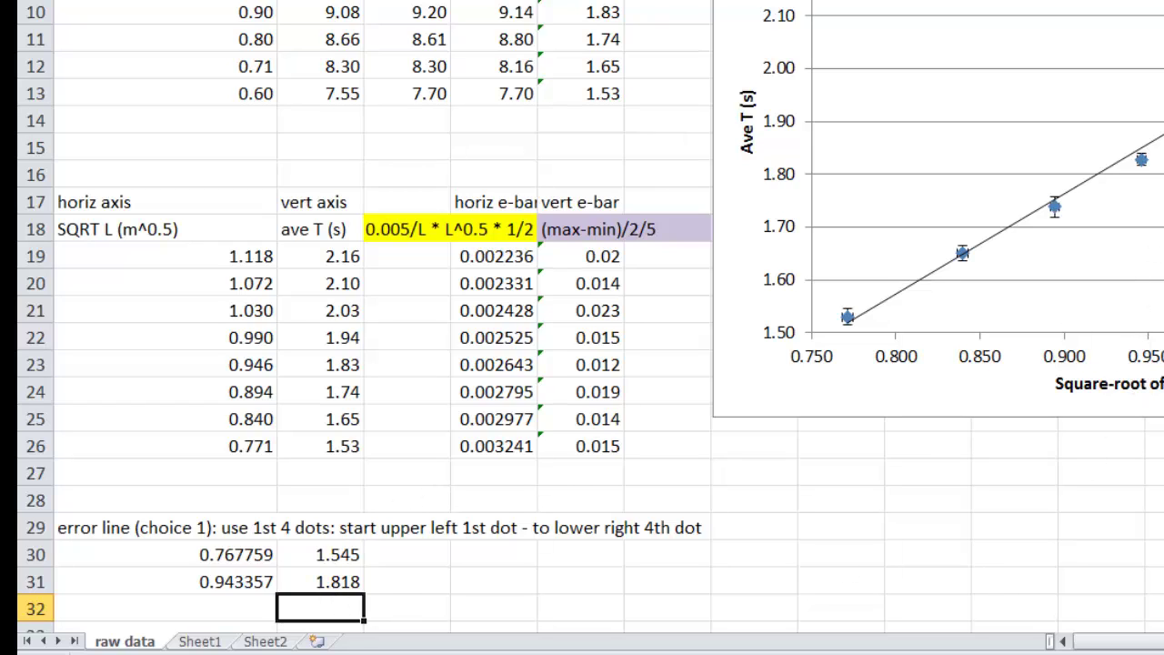
Move the Ave T vs Sqrt L chart down so it sits beside the error-line values in rows 30 and 31.
scroll(971, 27, up, 2)
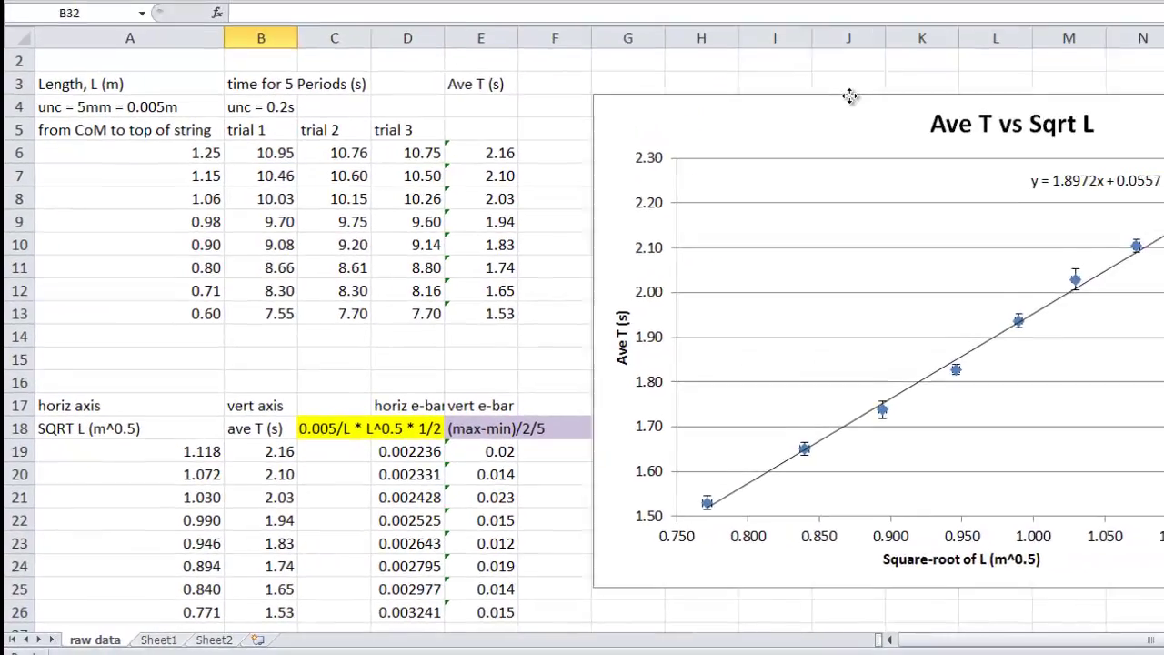
drag(955, 60, 876, 325)
scroll(876, 325, down, 3)
scroll(772, 388, down, 1)
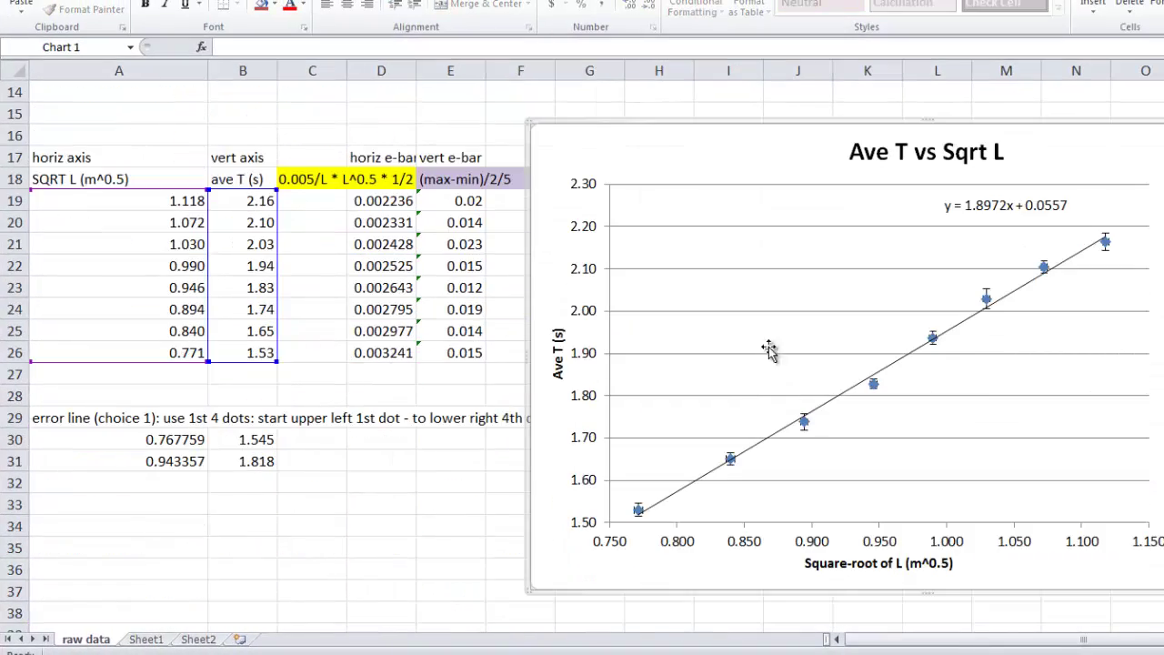
click(433, 456)
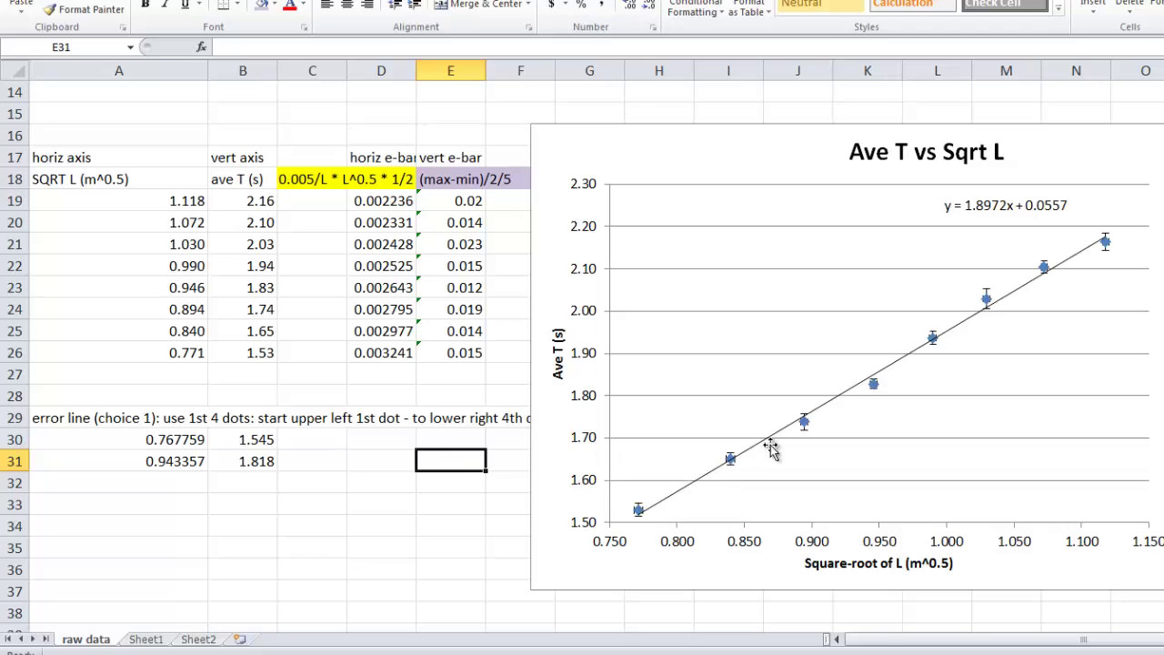
Add a data series named "error line 1" to the chart, with A30:A31 as its X values.
click(875, 387)
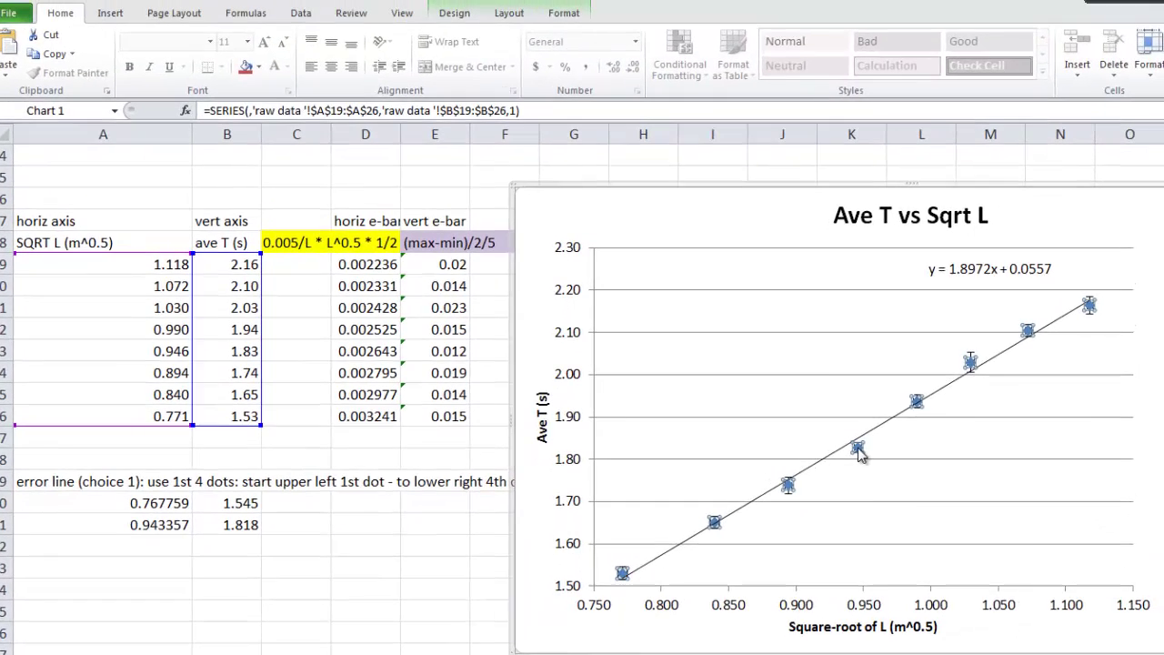
right_click(867, 420)
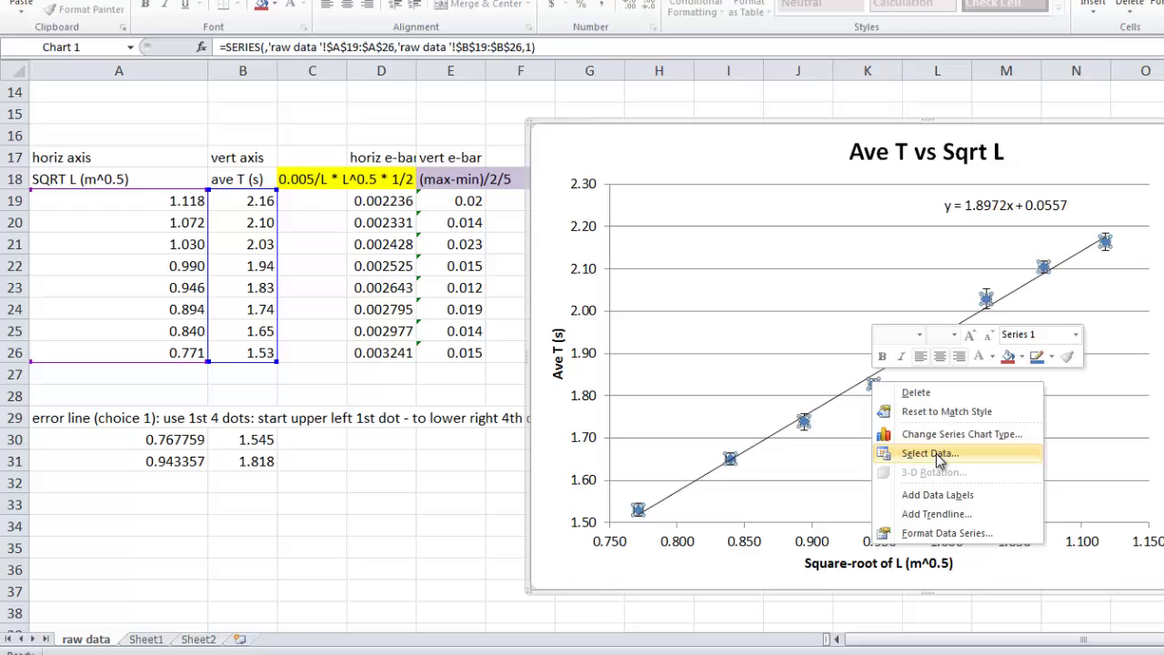
click(929, 453)
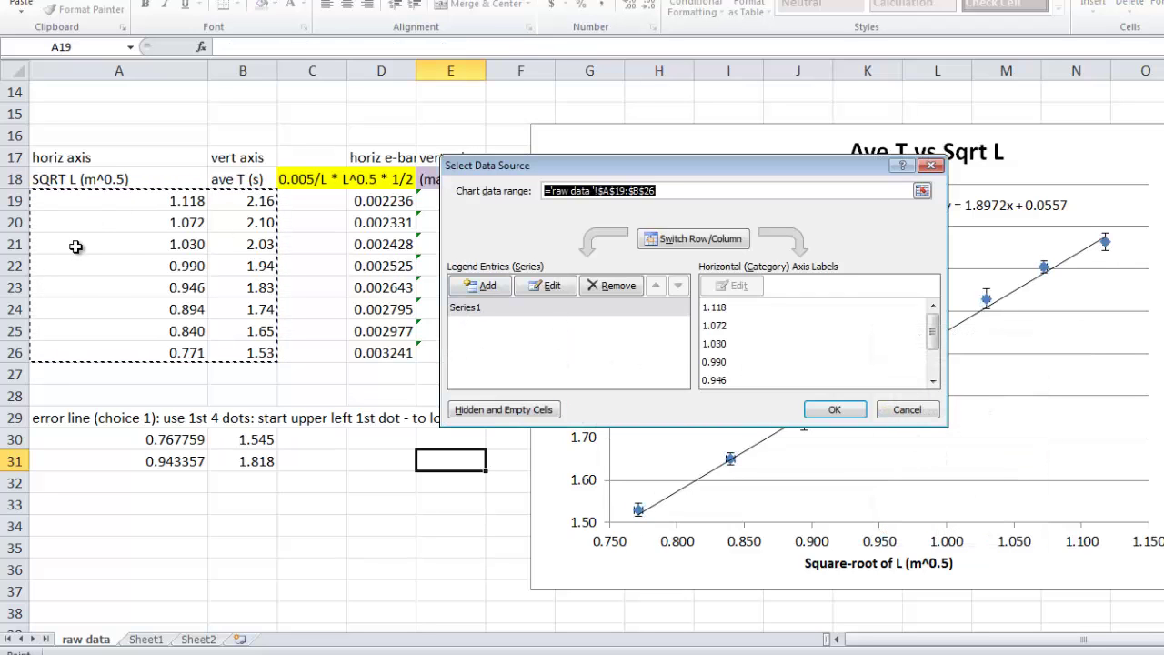
click(491, 286)
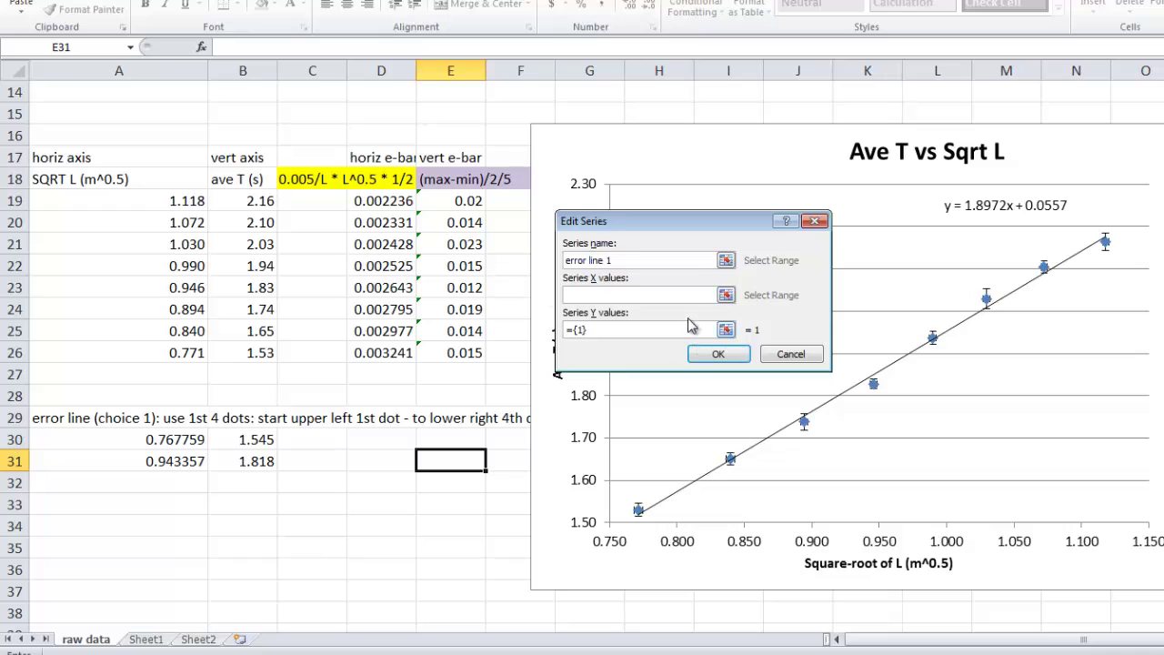
click(726, 296)
drag(198, 440, 196, 461)
click(814, 247)
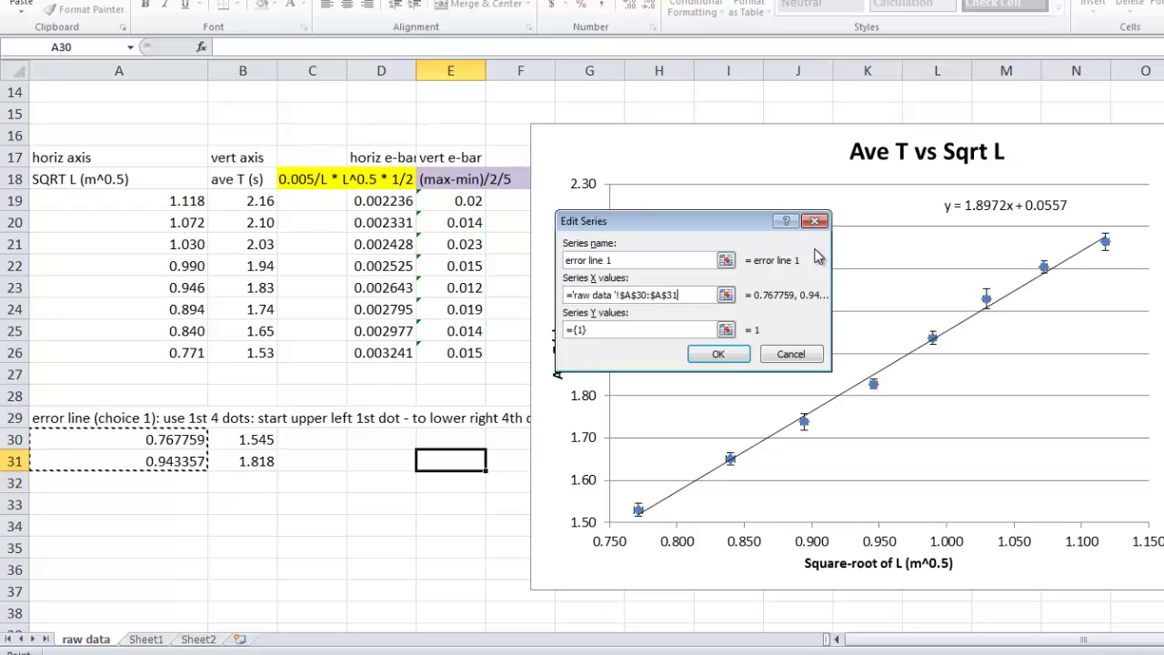
Set the Y values of the error line 1 series to B30:B31 and apply the chart's data source changes.
click(726, 331)
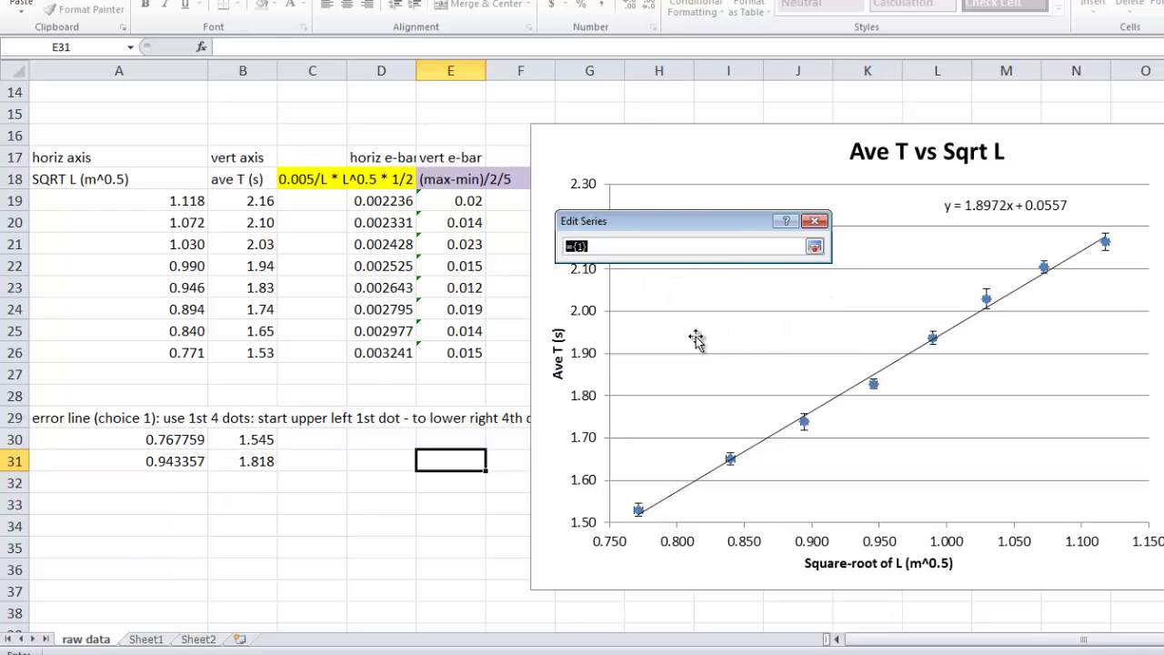
click(258, 439)
drag(257, 438, 257, 461)
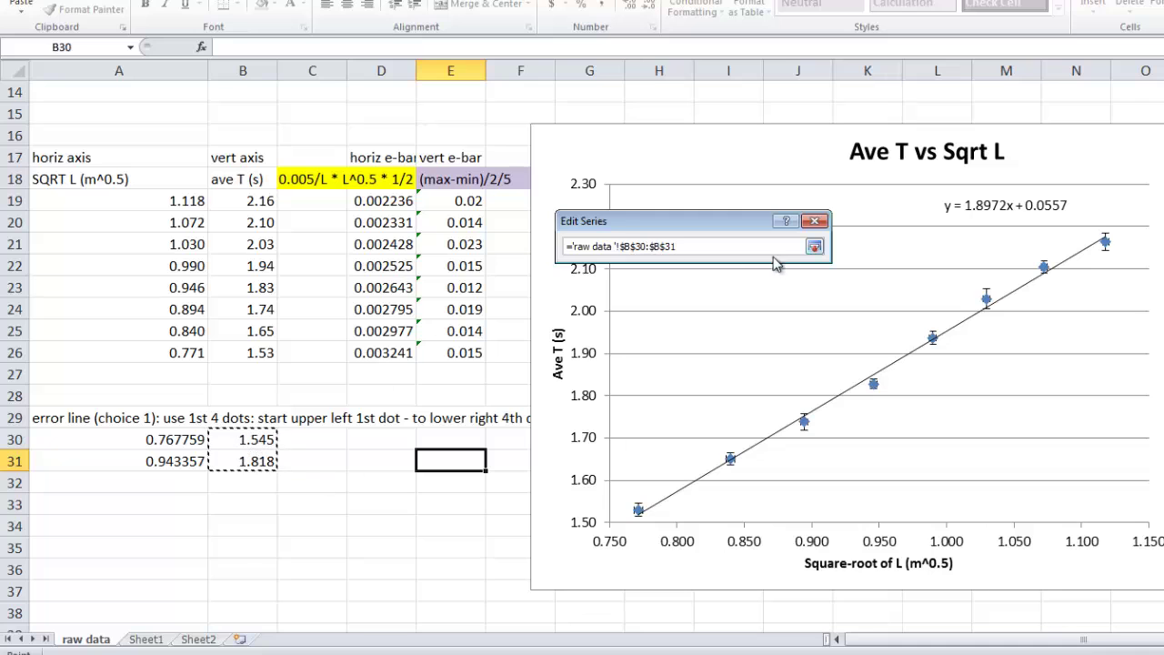
click(814, 247)
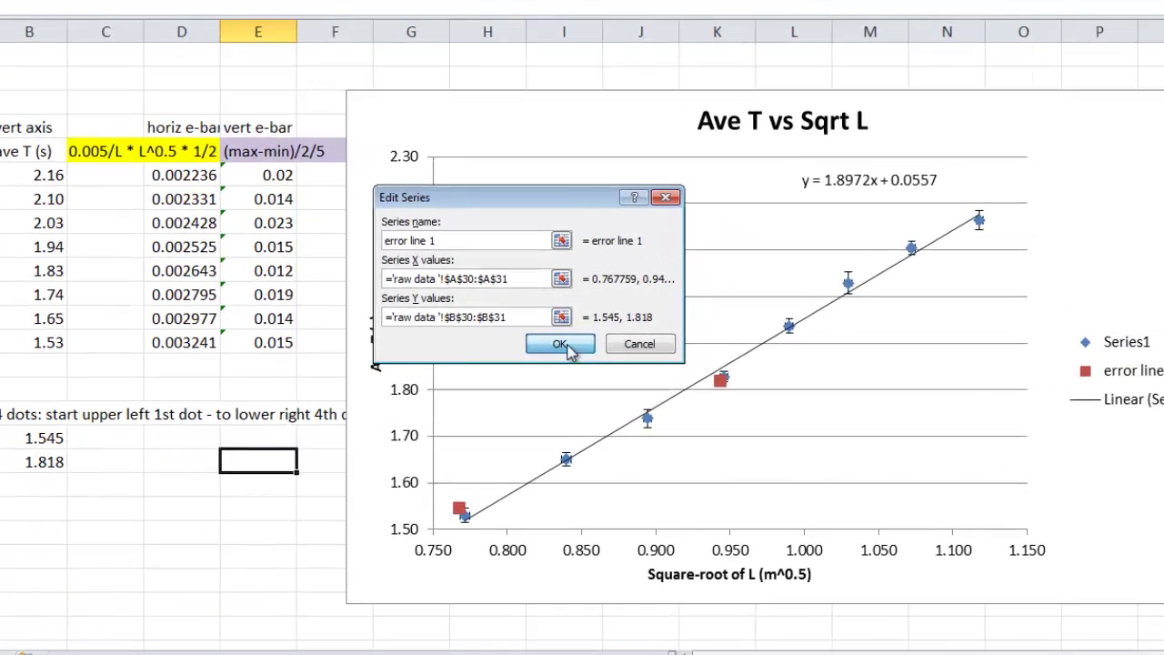
click(732, 356)
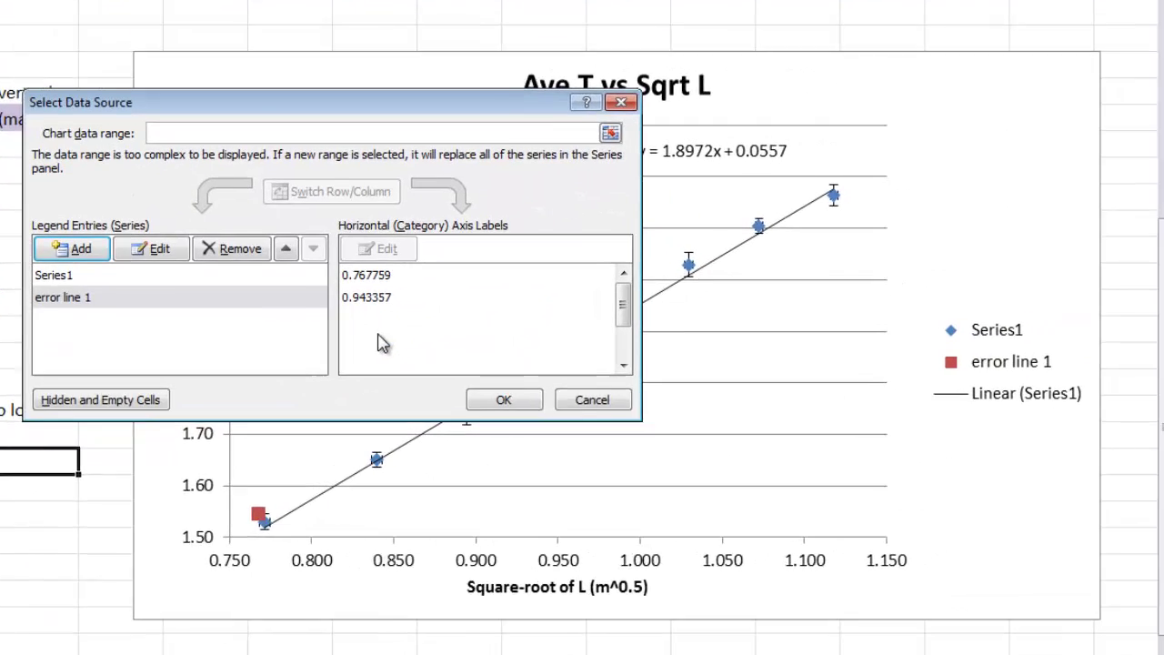
click(493, 402)
click(540, 406)
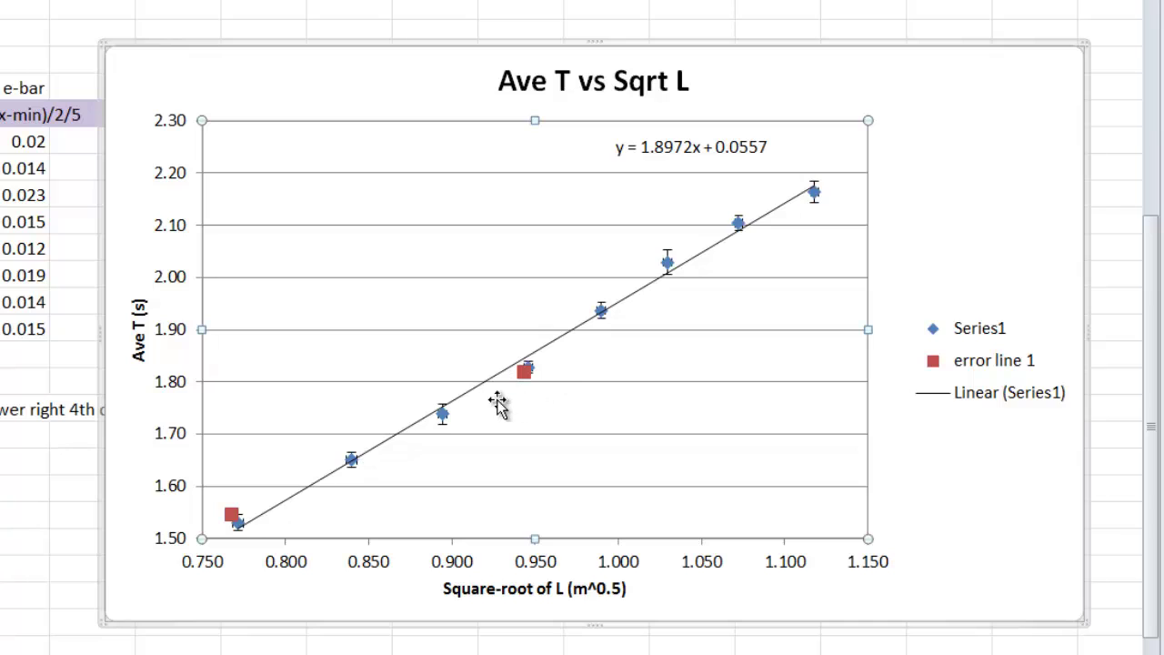
Add a trendline to the error line 1 series in the chart.
click(525, 373)
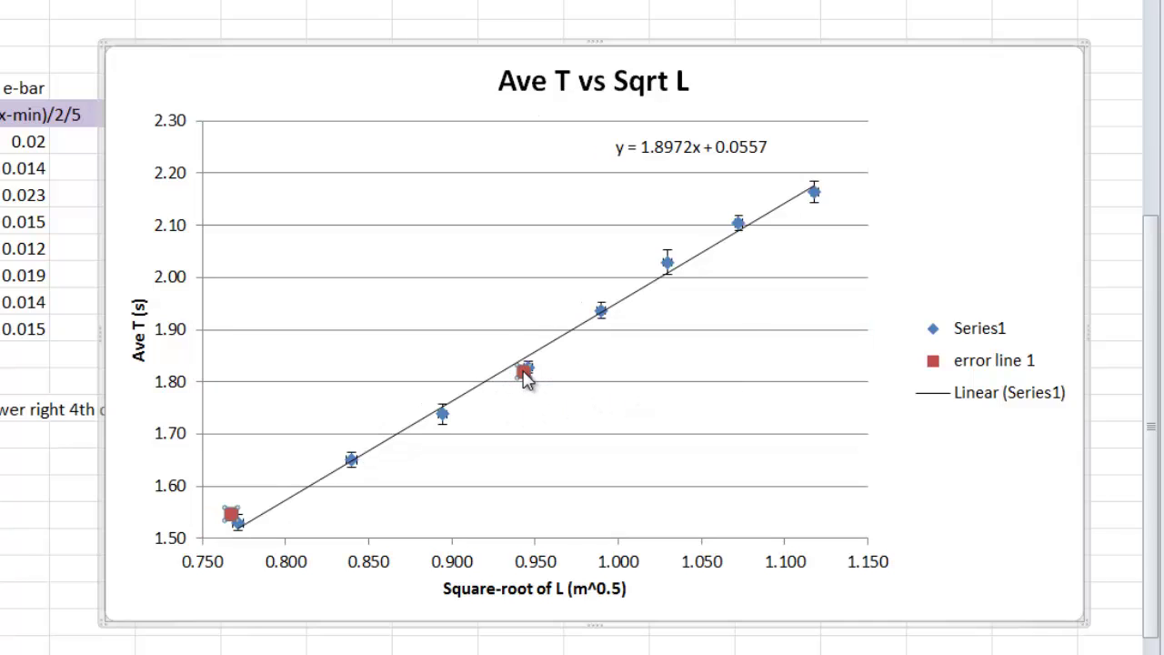
right_click(524, 373)
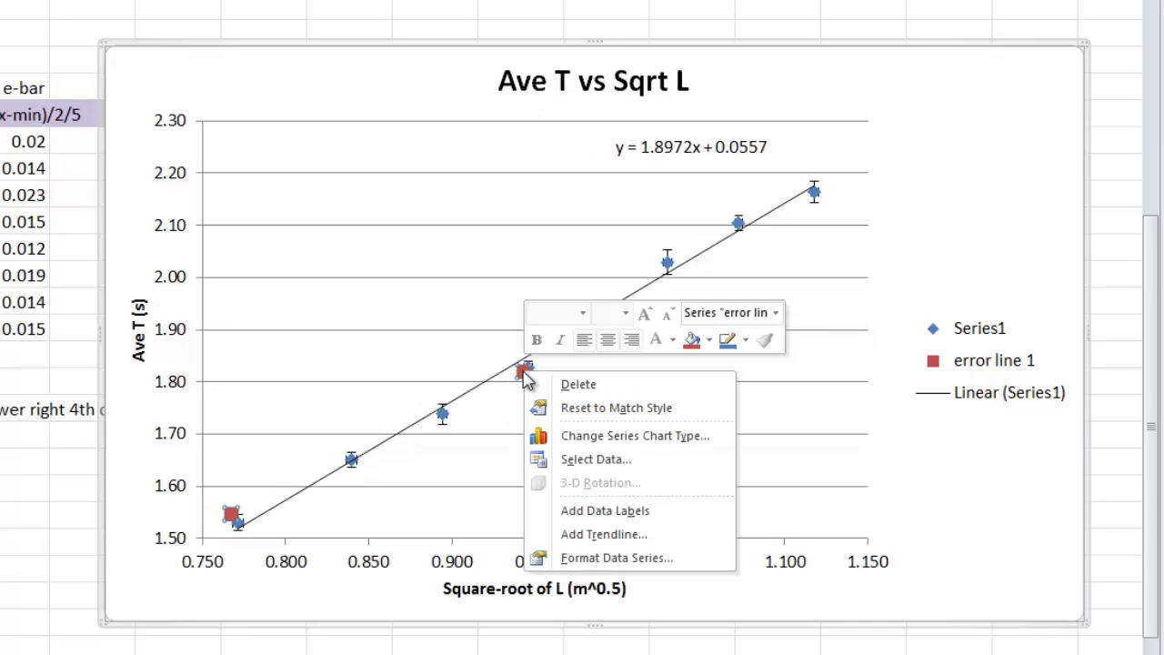
click(595, 533)
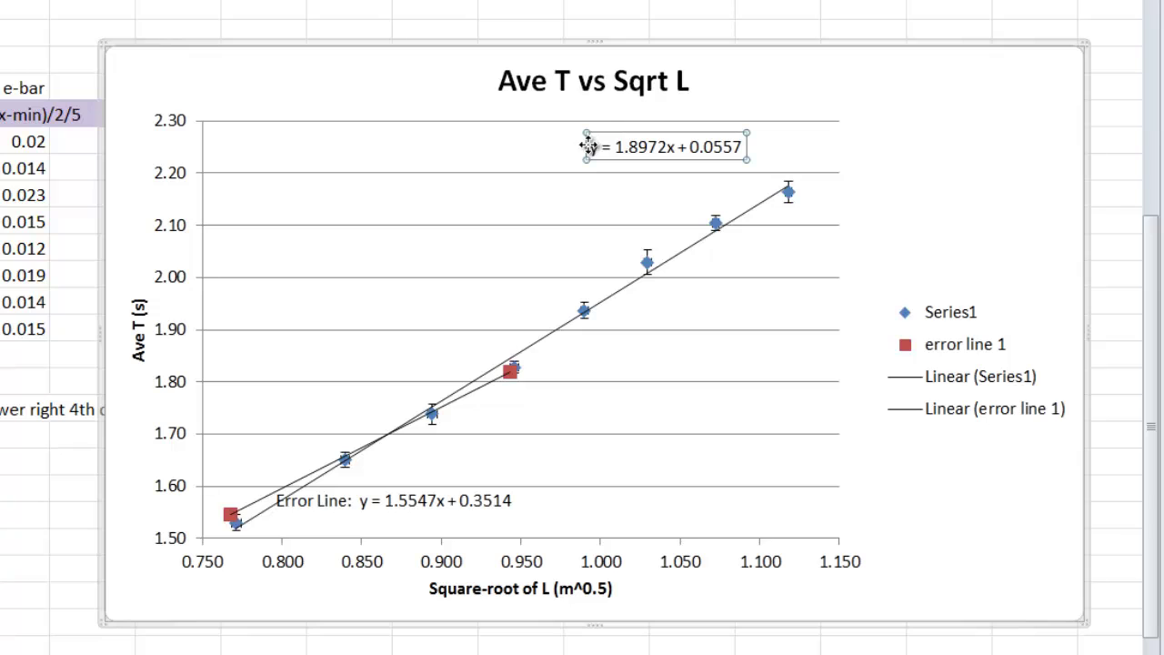
Prefix the best-fit line's equation label with "LOBF:".
text(LOBF)
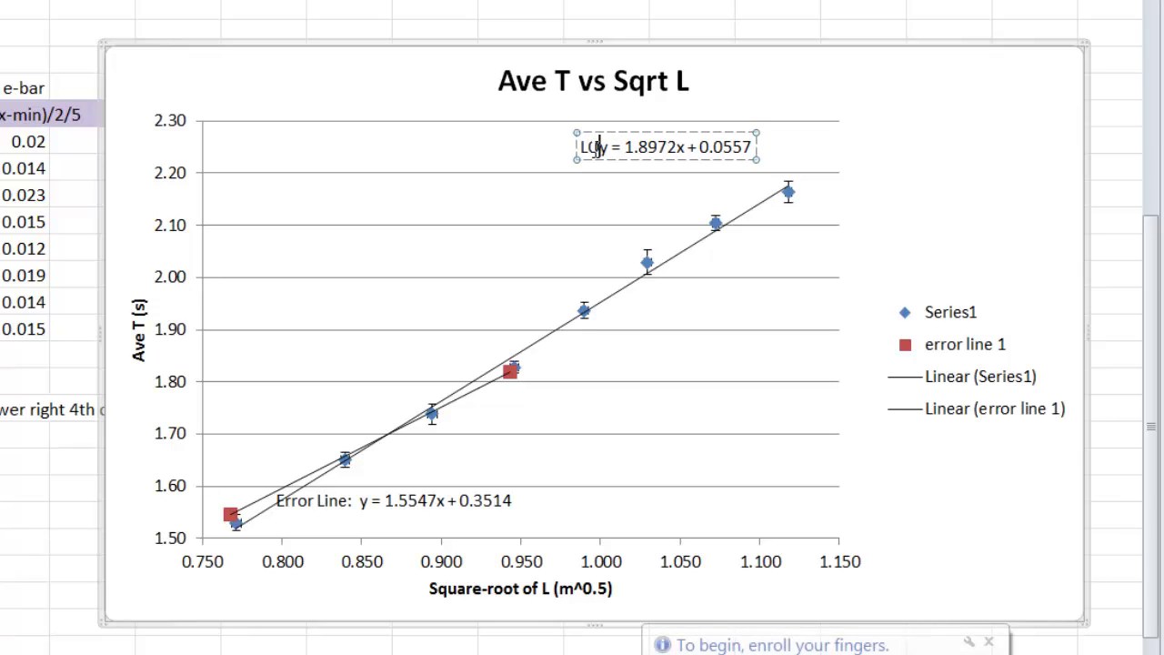
text(:)
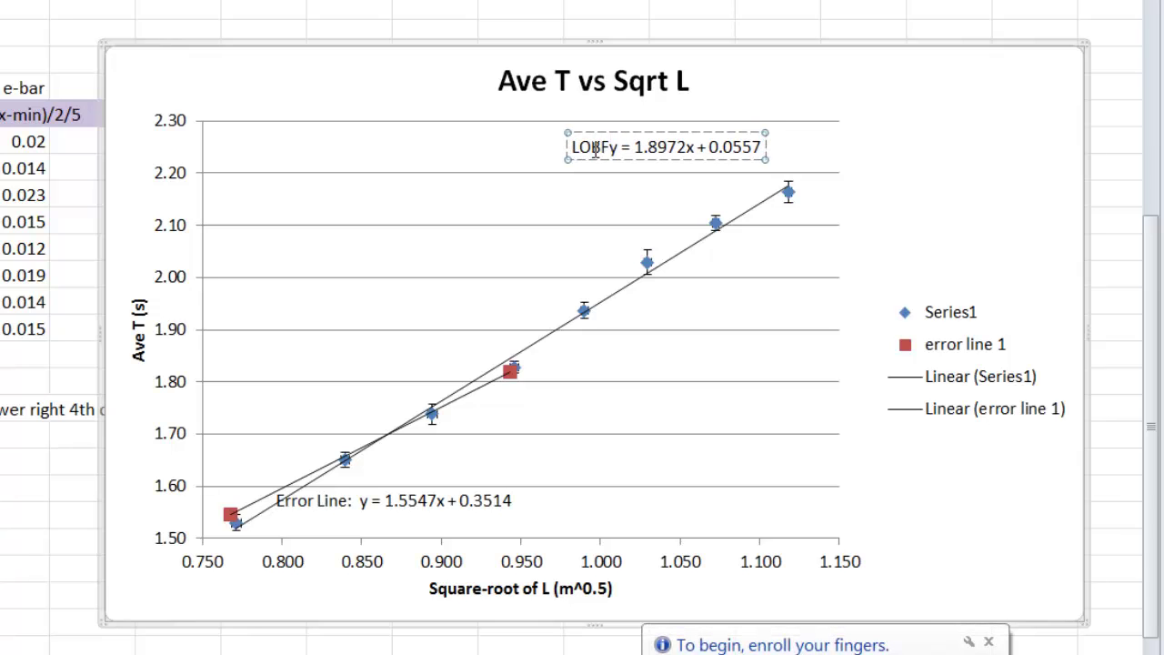
click(720, 344)
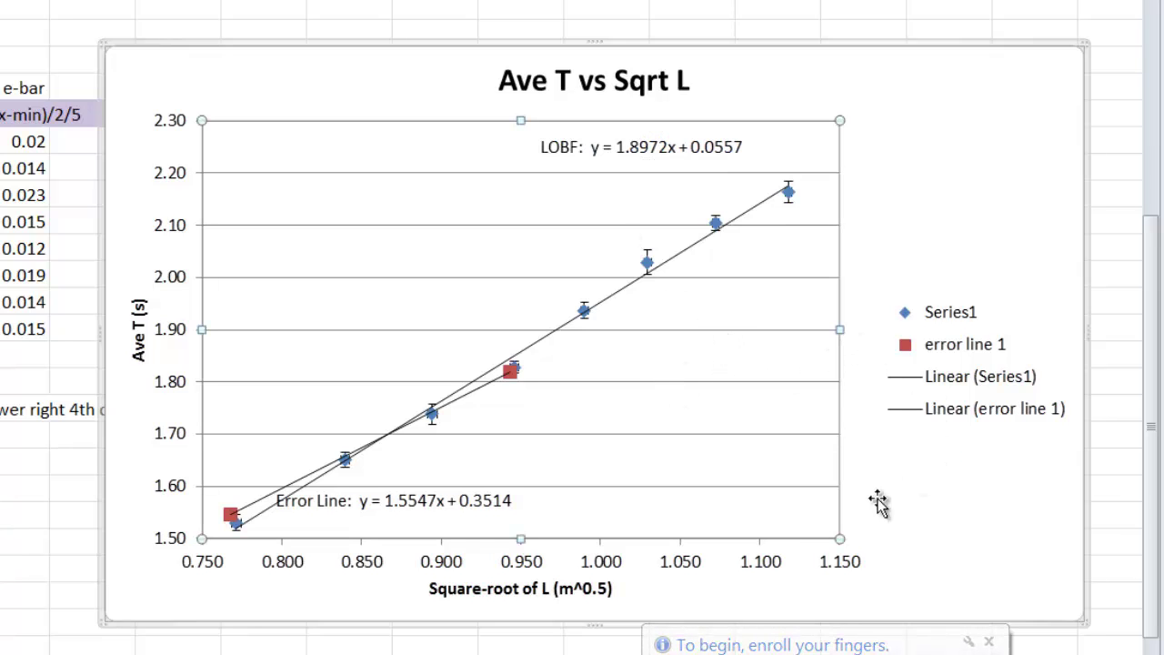
key(Escape)
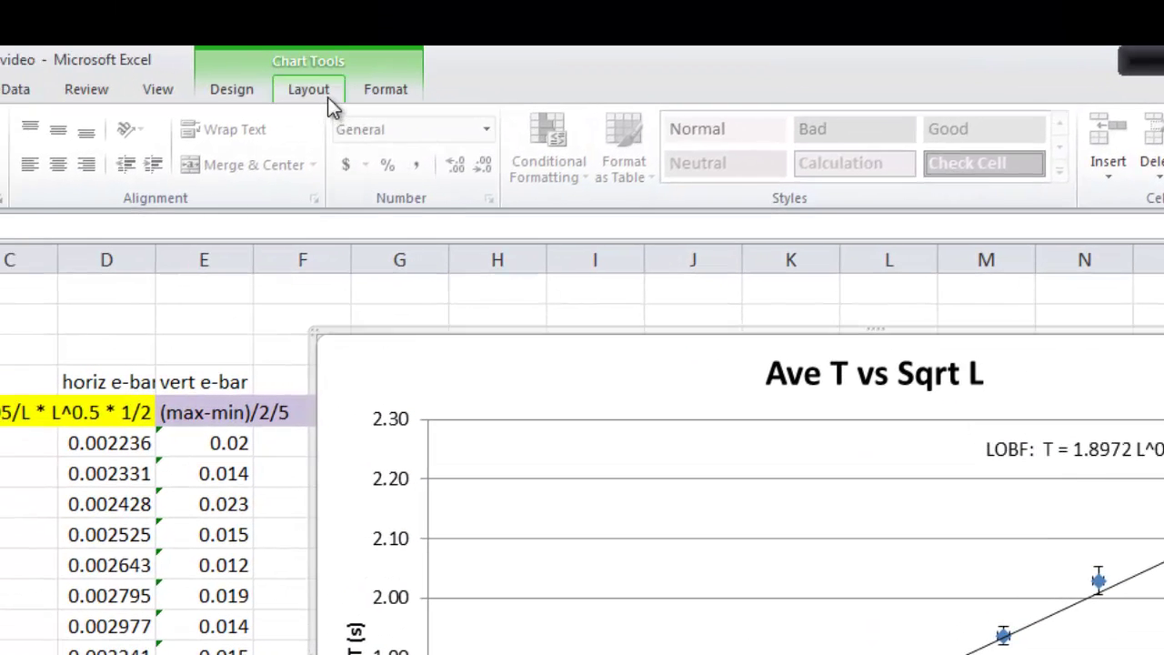
Show minor horizontal and minor vertical gridlines on the Ave T vs Sqrt L chart.
click(328, 95)
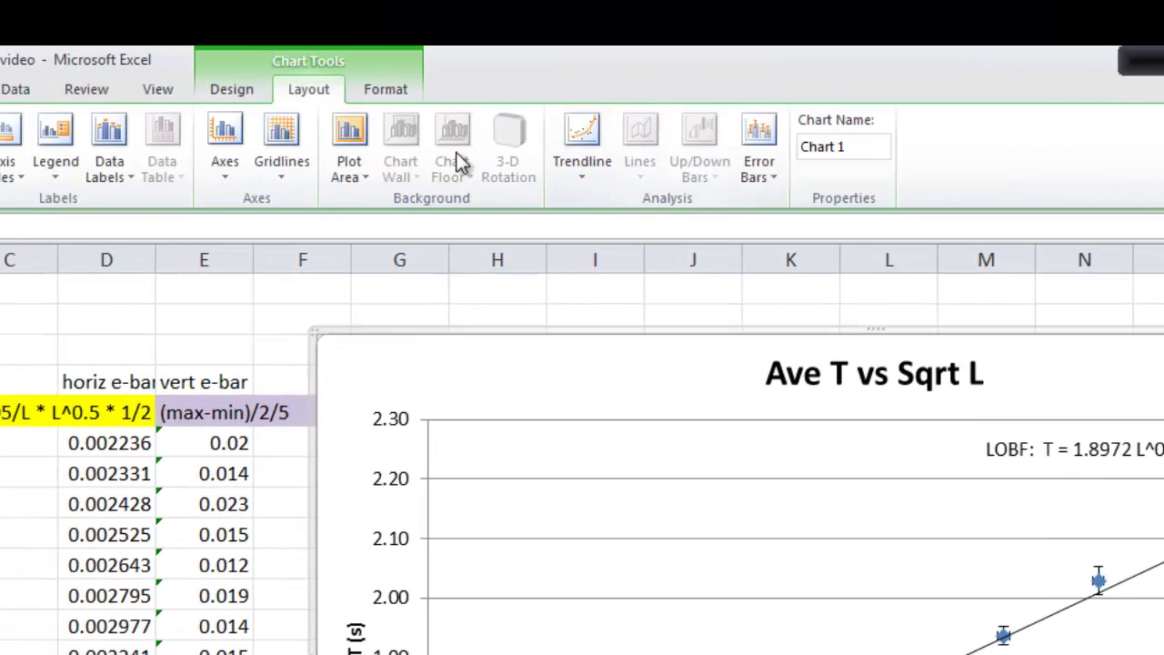
click(282, 173)
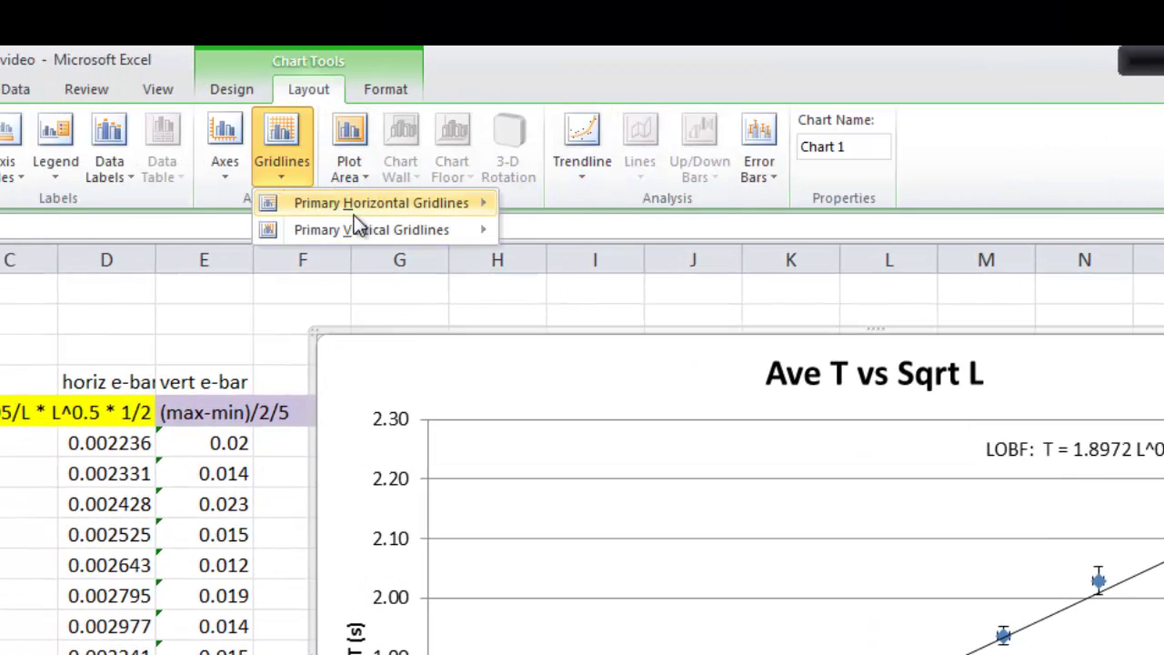
mouse_move(364, 203)
click(616, 317)
click(305, 159)
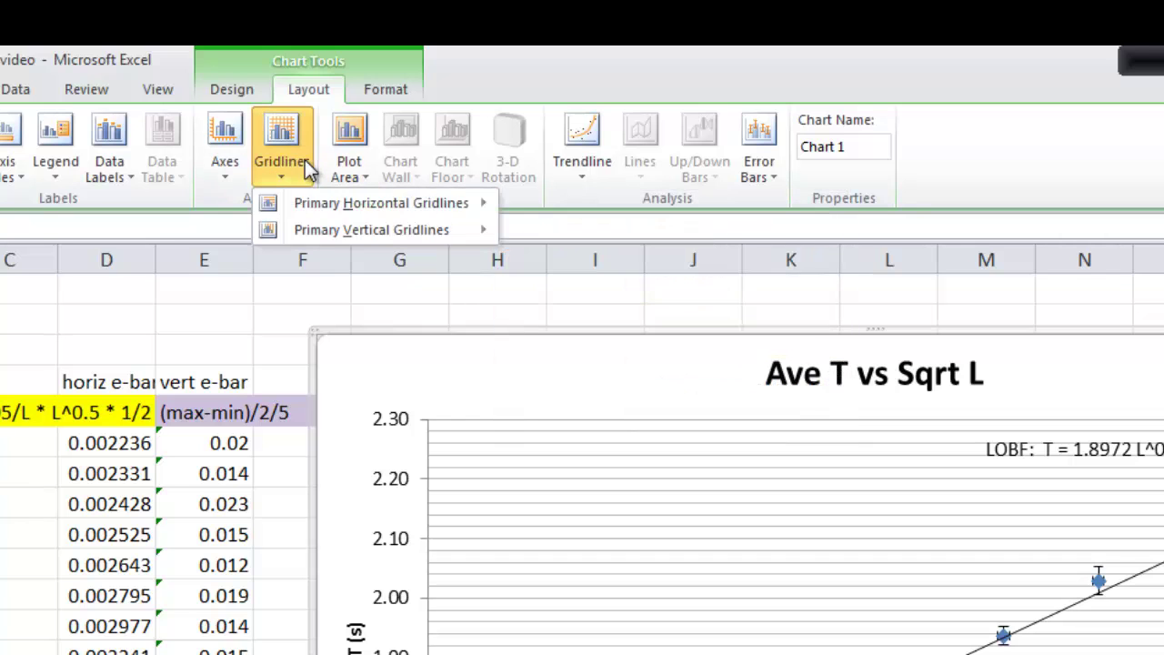
mouse_move(445, 230)
click(611, 340)
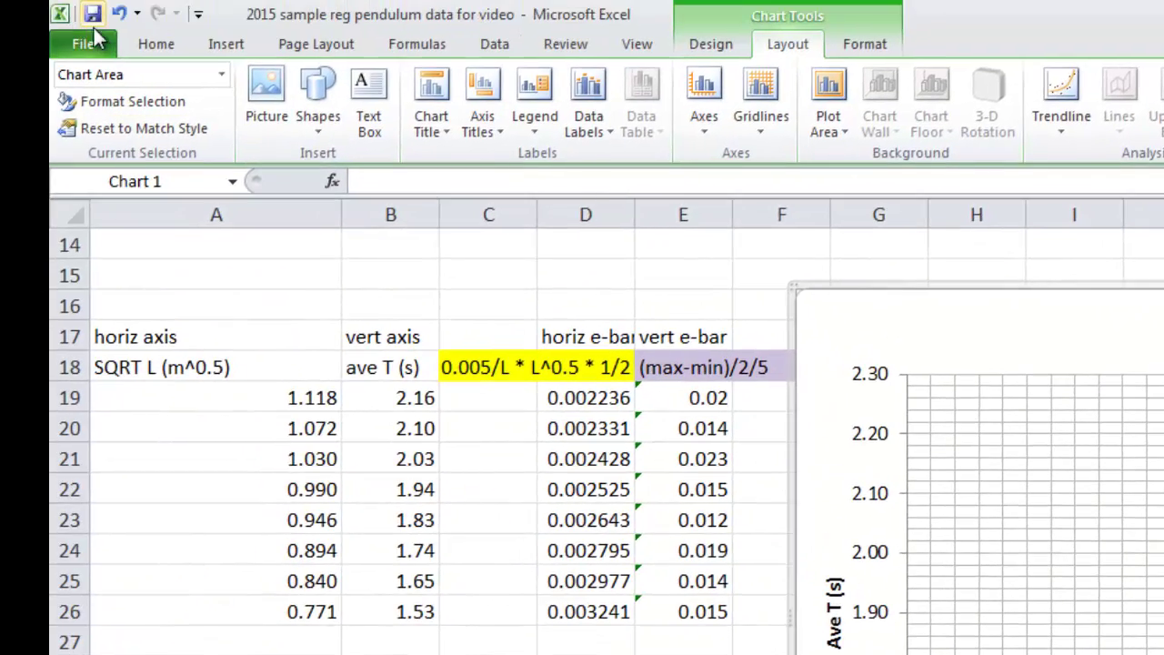
Open the print preview of the selected Ave T vs Sqrt L chart.
click(92, 43)
click(141, 364)
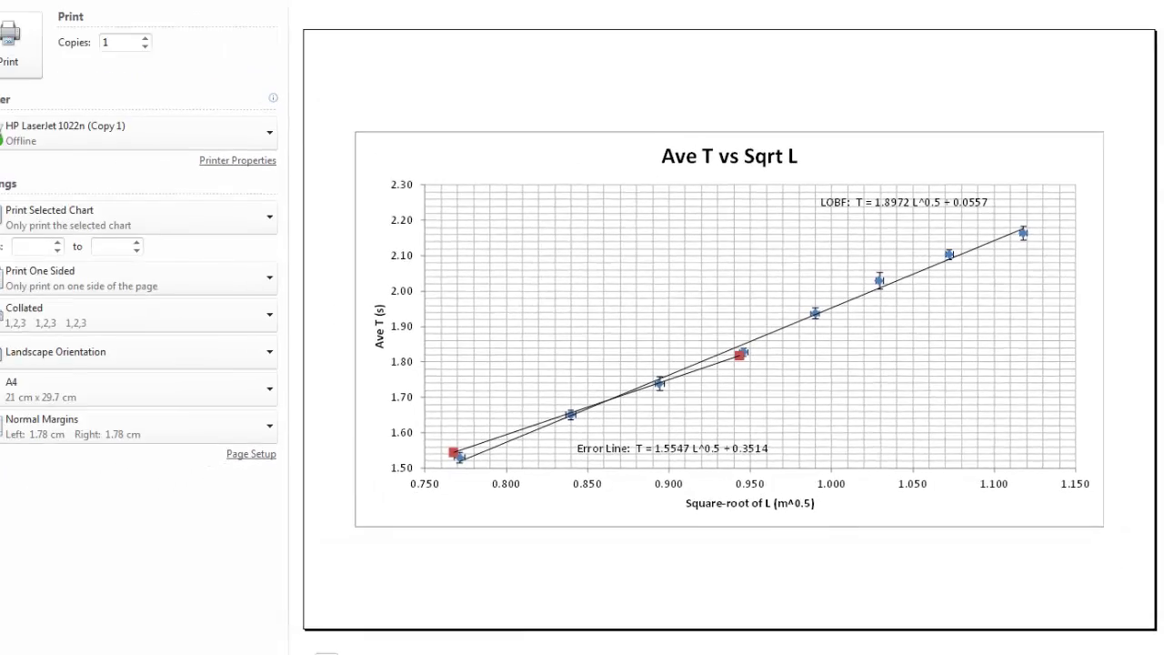
Switch to the Word document "Vid for making L3 excel graph with 2 lines and 2 equations" and find the theoretical gradient.
mouse_move(332, 641)
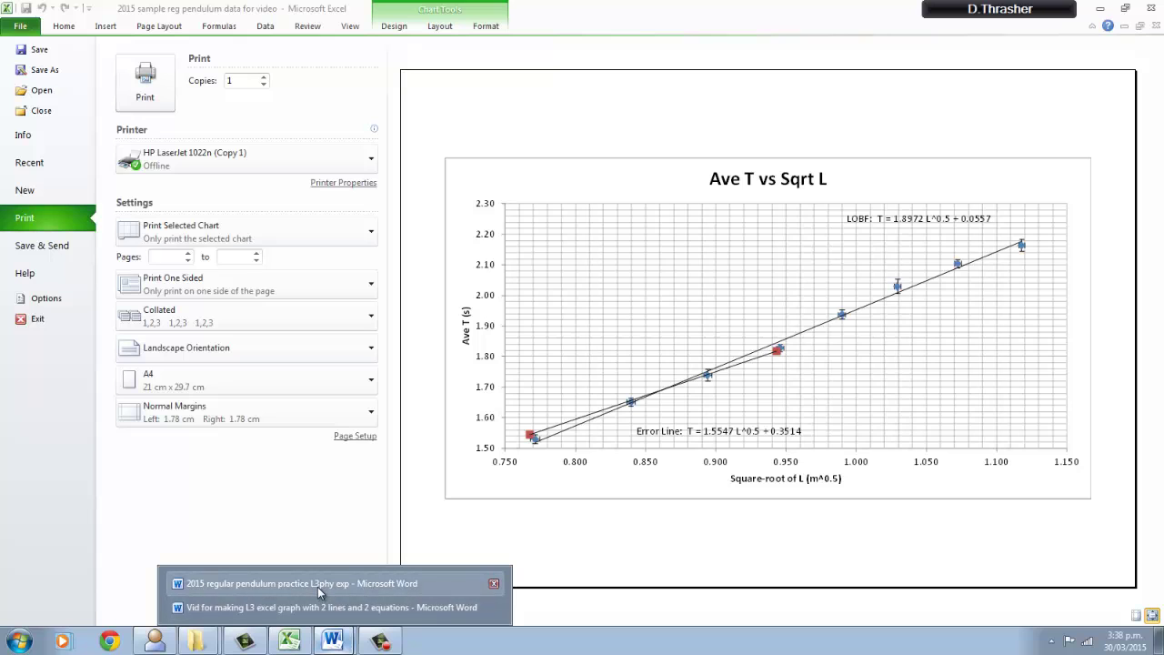
click(328, 606)
scroll(466, 536, down, 10)
scroll(467, 531, down, 1)
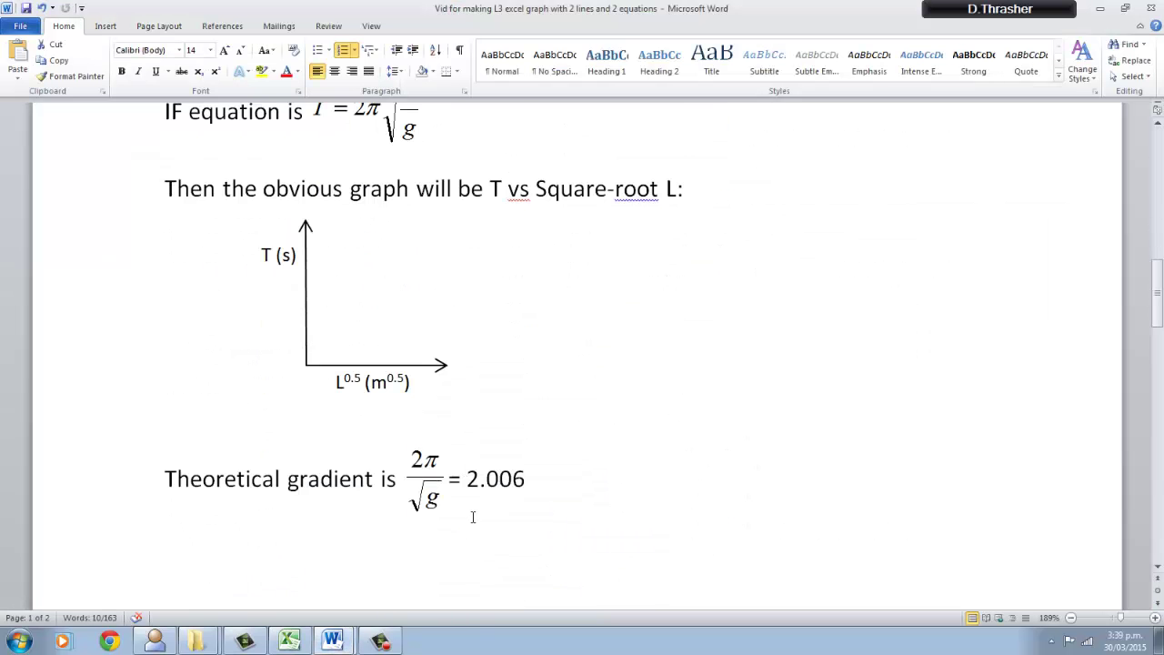